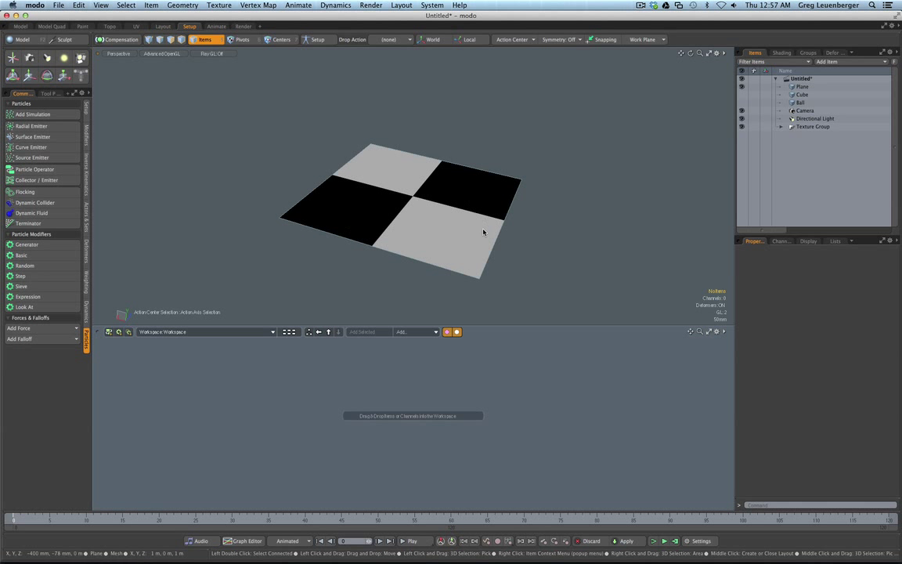
Add a surface emitter with the Plane as its source and run the live particle simulation.
left_click(783, 53)
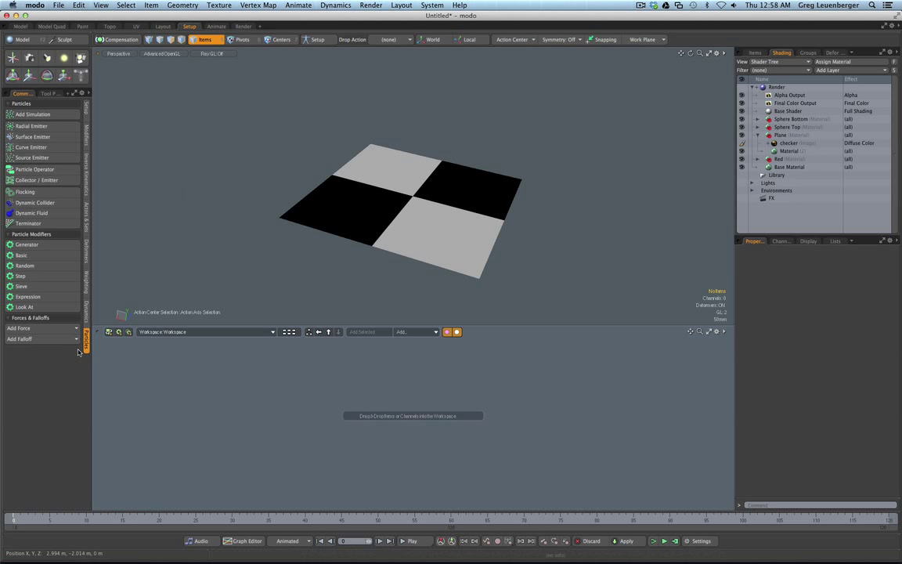
left_click(57, 140)
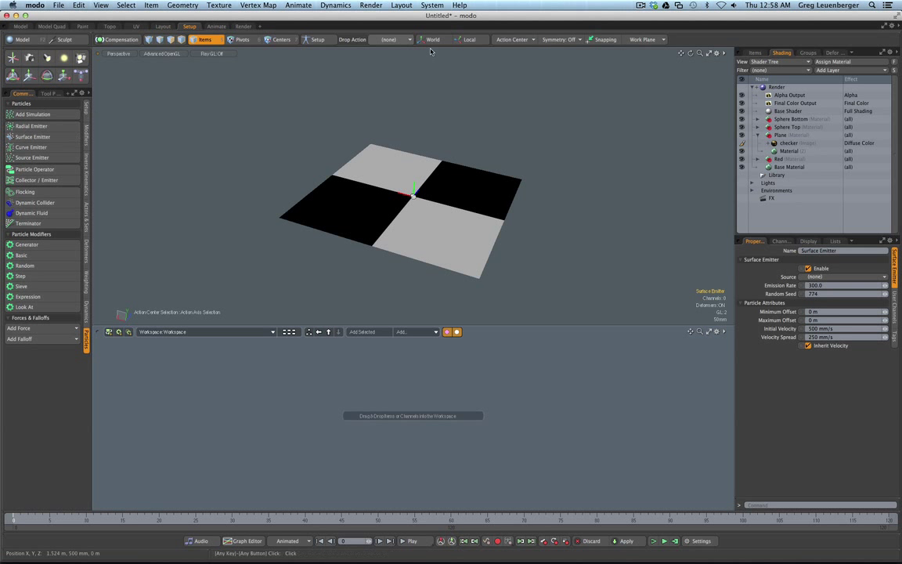
left_click(825, 278)
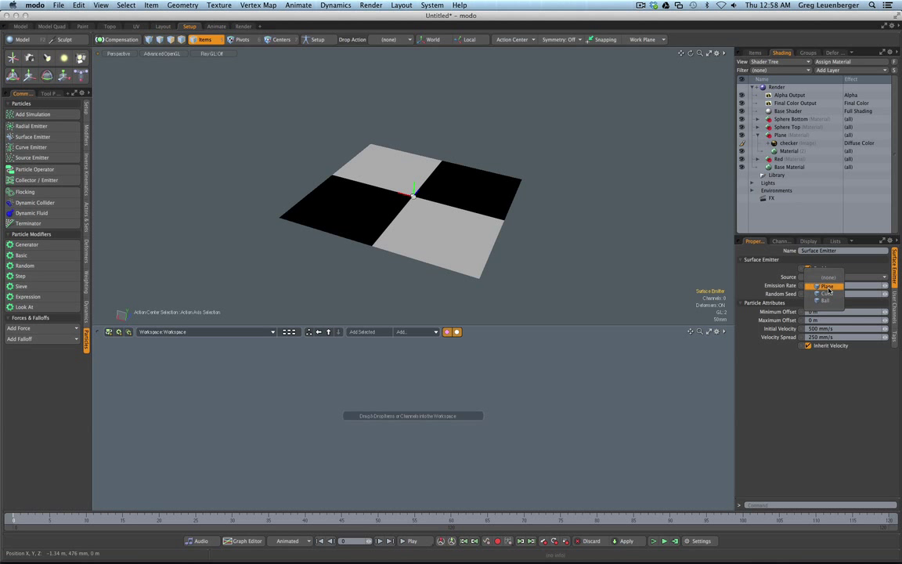
left_click(828, 287)
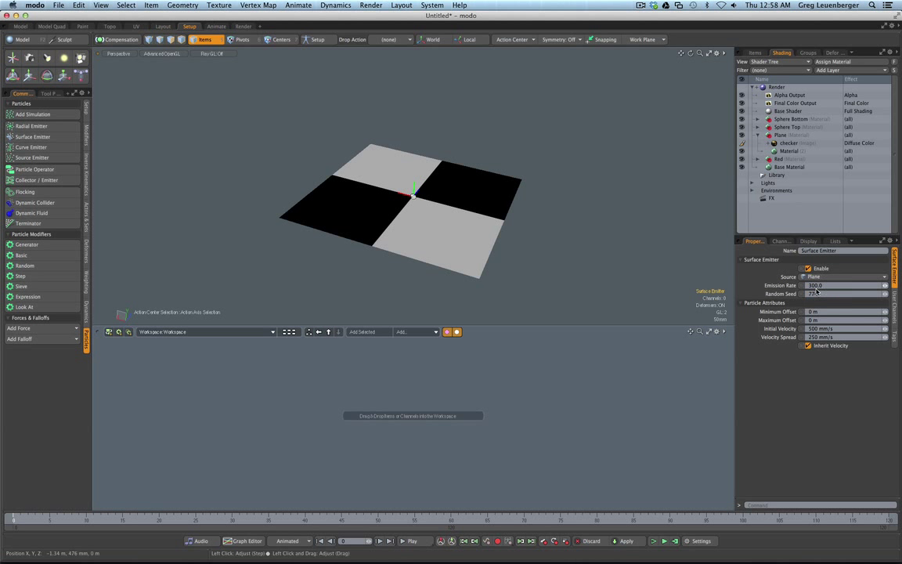
left_click(654, 541)
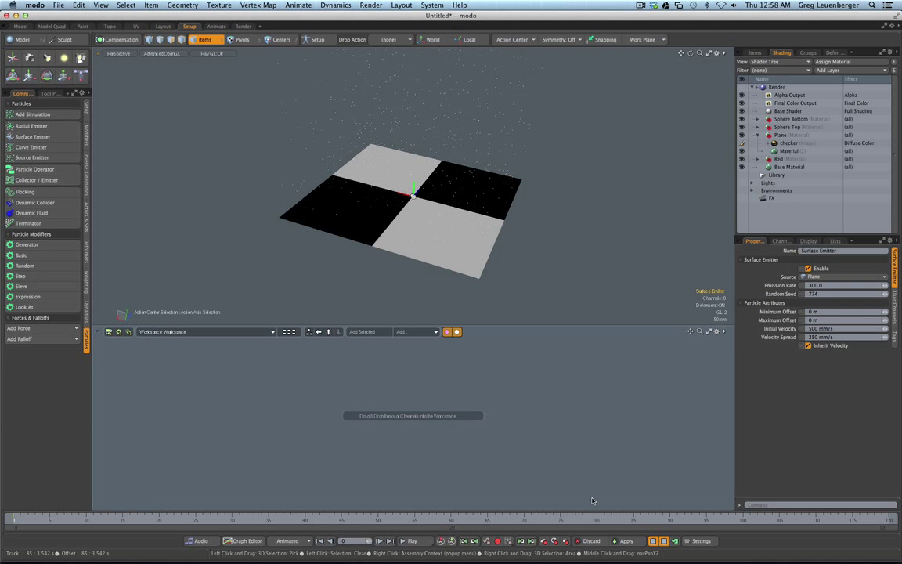
left_click_drag(435, 221, 490, 167, "alt")
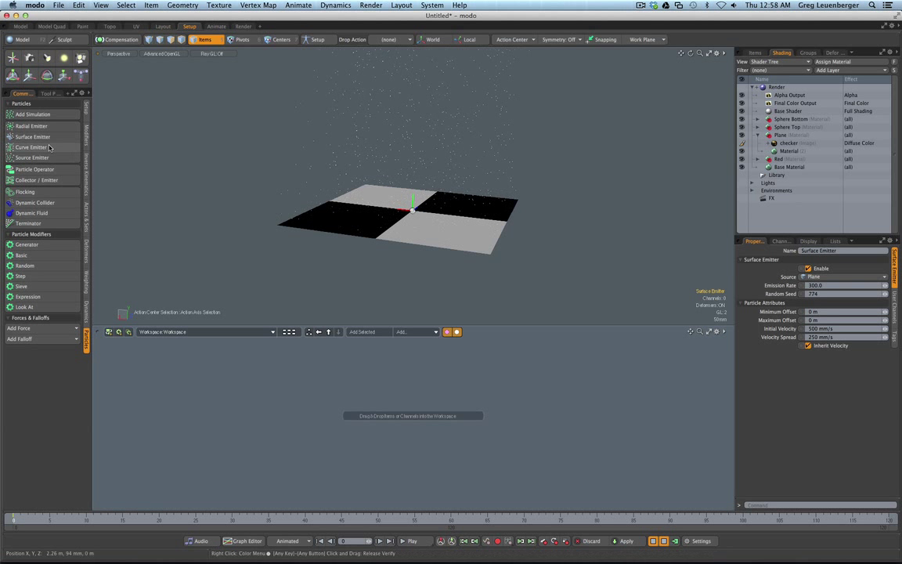
Stop the simulation and delete the Surface Emitter item.
left_click(755, 52)
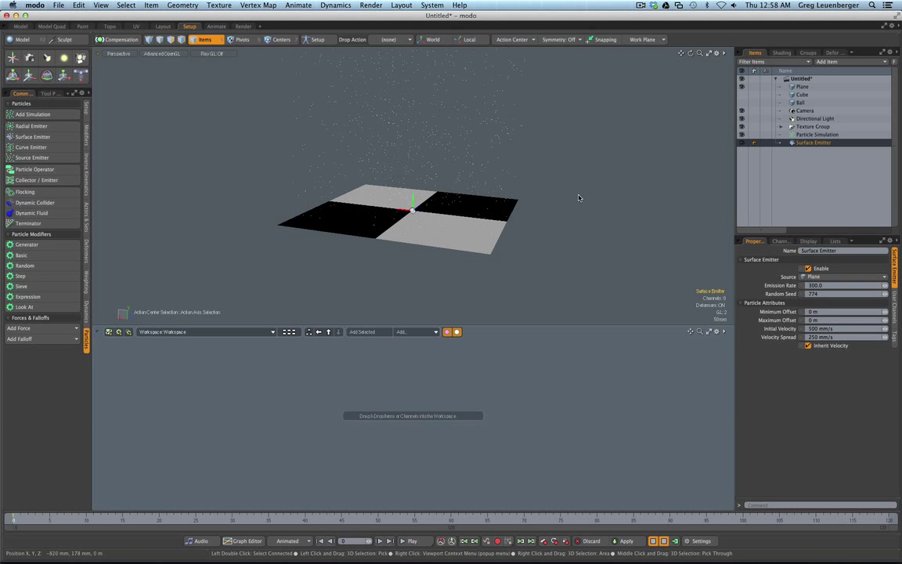
left_click_drag(512, 195, 517, 219, "alt")
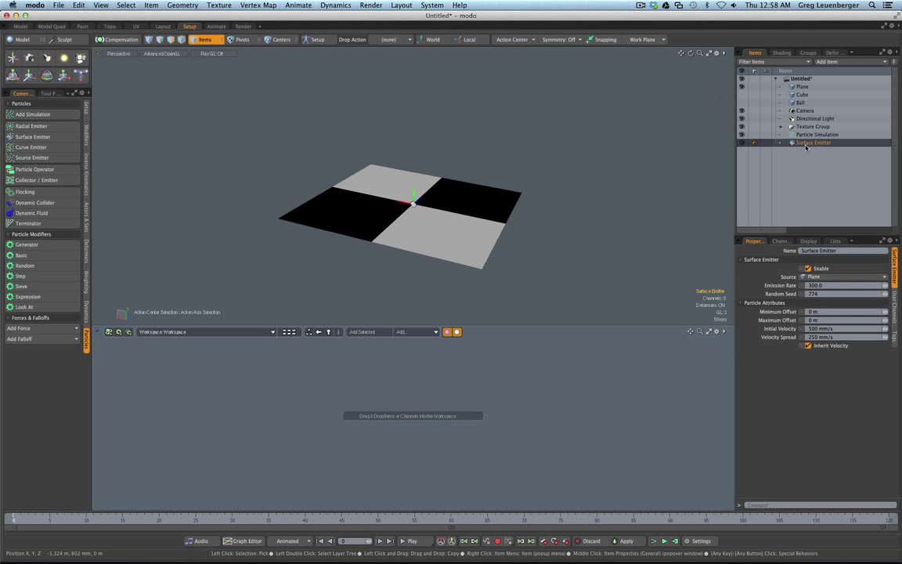
key("Delete")
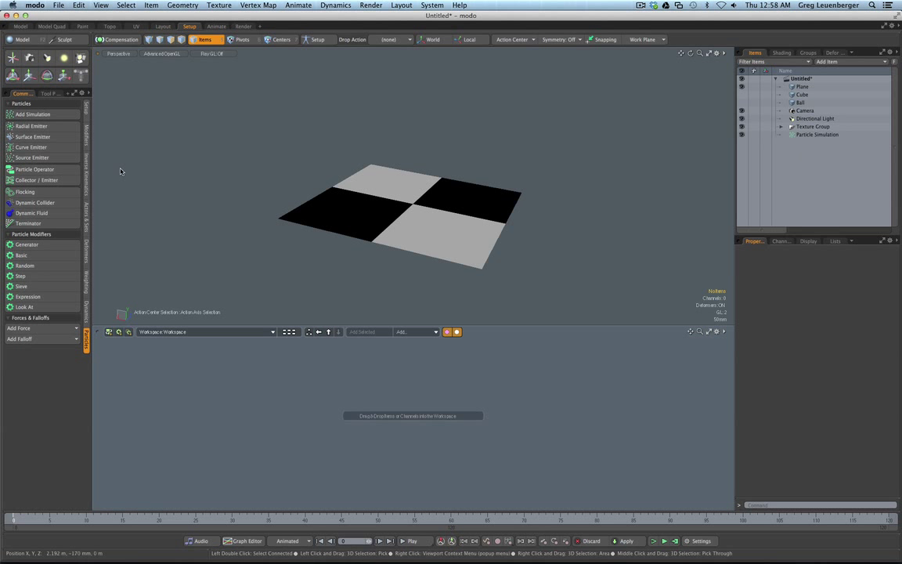
Add a source emitter with the Plane as its source and run the live particle simulation.
left_click(55, 158)
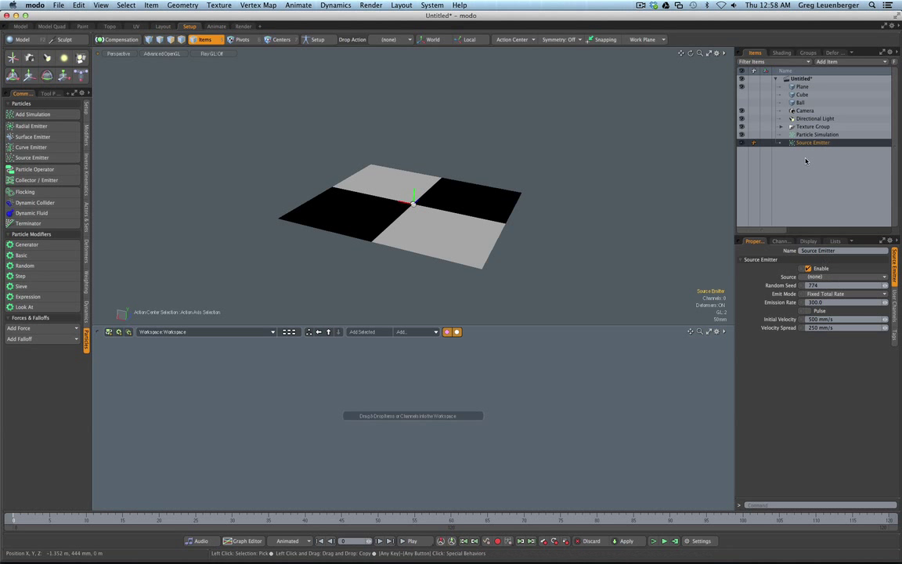
left_click(818, 279)
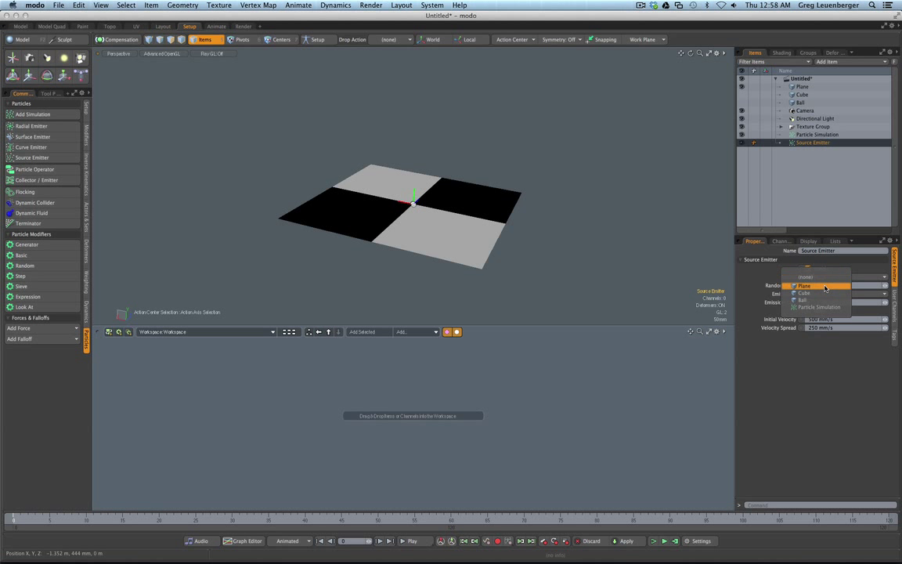
left_click(814, 286)
left_click_drag(503, 217, 459, 253, "alt")
left_click(654, 541)
left_click_drag(612, 266, 439, 192, "alt")
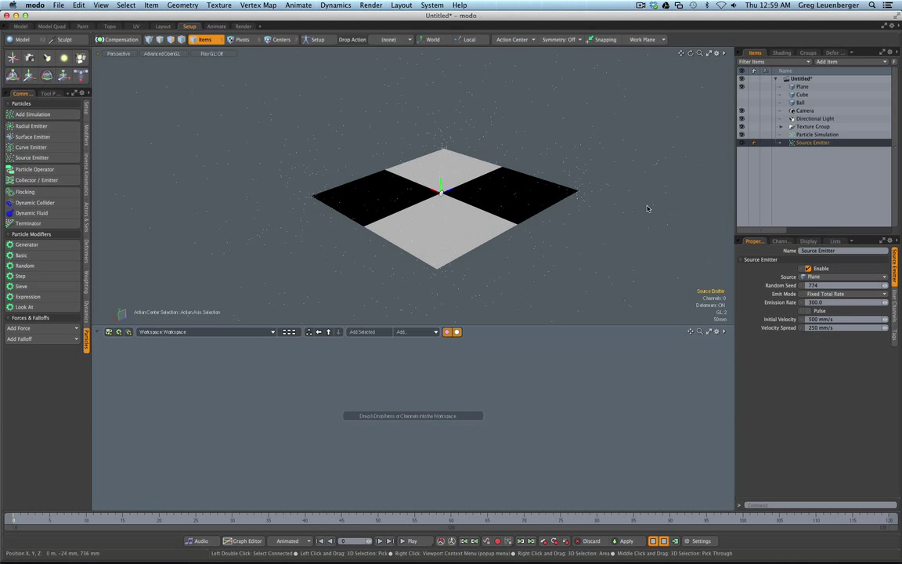
Set the source emitter's initial velocity to 20 mm/s and its velocity spread to 10 mm/s.
left_click(844, 318)
key("BackSpace")
type("20")
key("Tab")
type("10")
key("Return")
left_click_drag(560, 184, 499, 195, "alt")
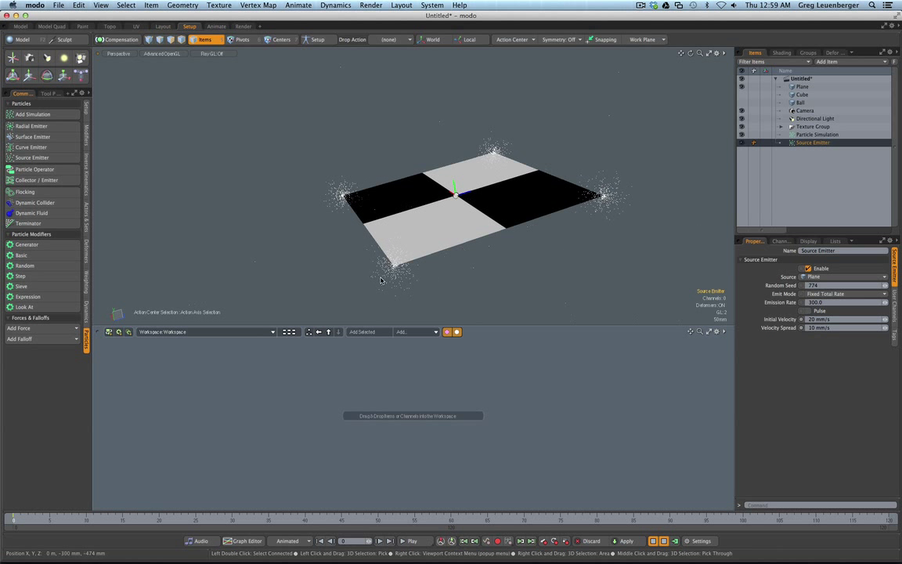
left_click_drag(465, 278, 463, 289, "alt")
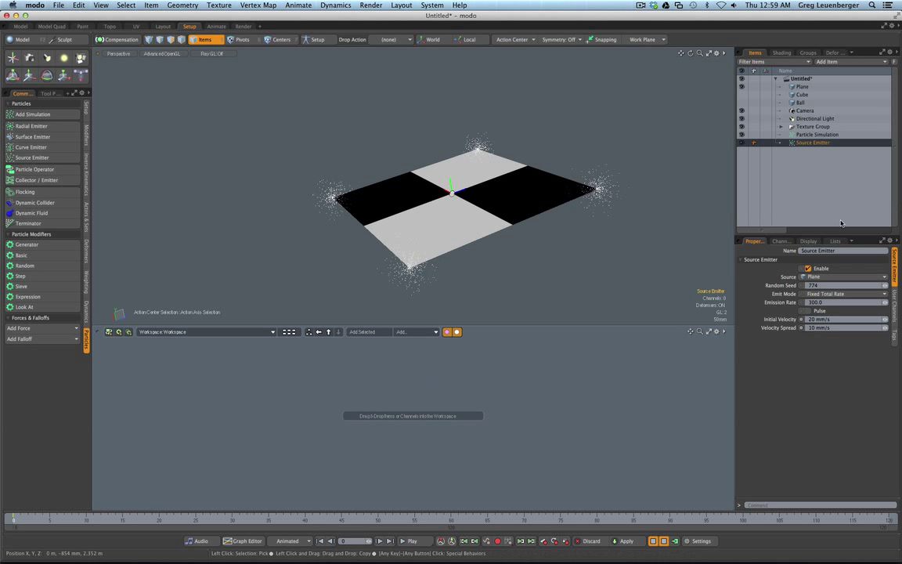
Stop the particle simulation and deselect the source emitter.
left_click(653, 541)
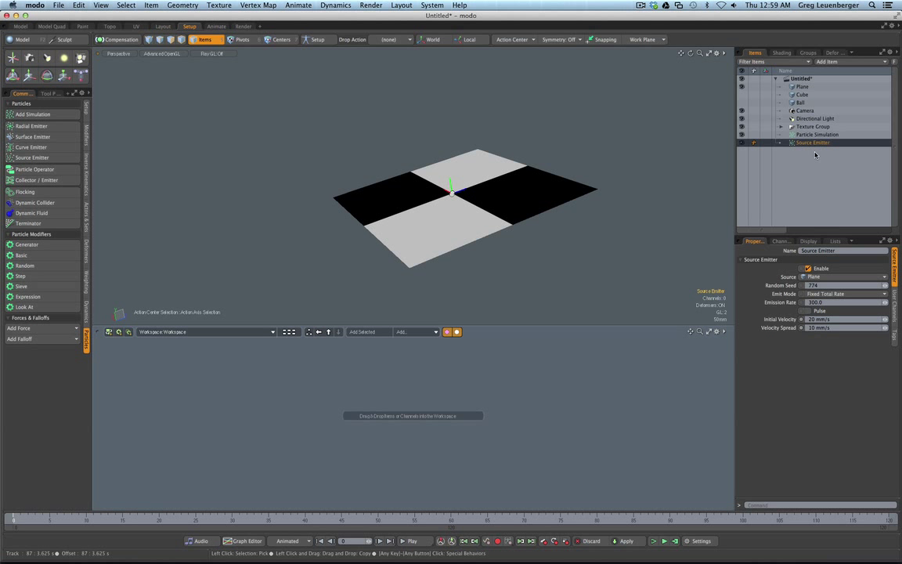
left_click(795, 195)
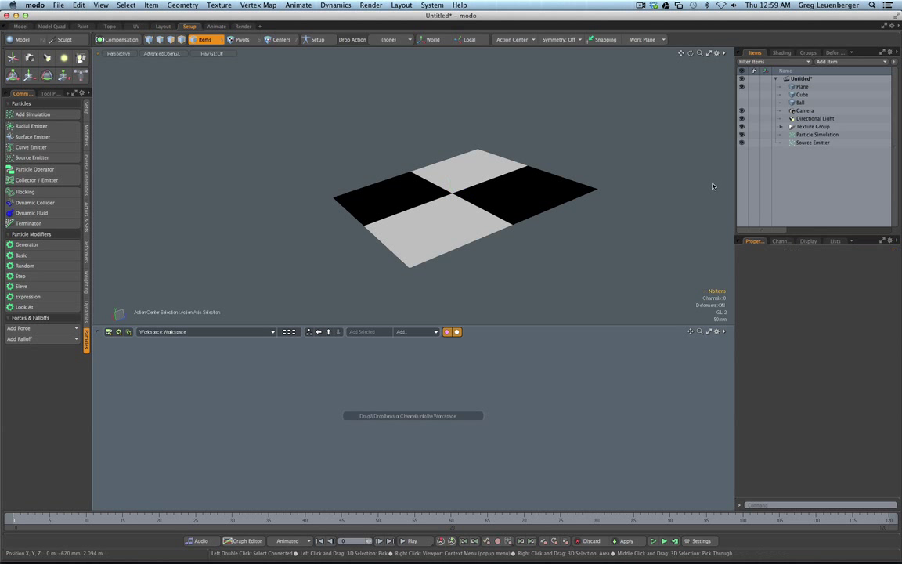
left_click_drag(529, 185, 604, 218, "alt")
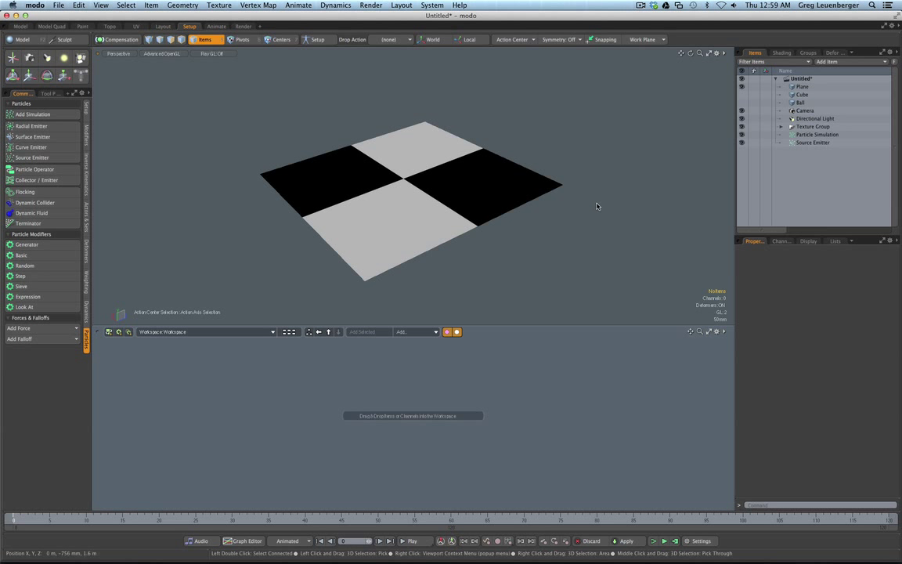
Add a Surface Particle Generator item and set its source surface to the Plane.
left_click(834, 61)
mouse_move(838, 66)
mouse_move(840, 135)
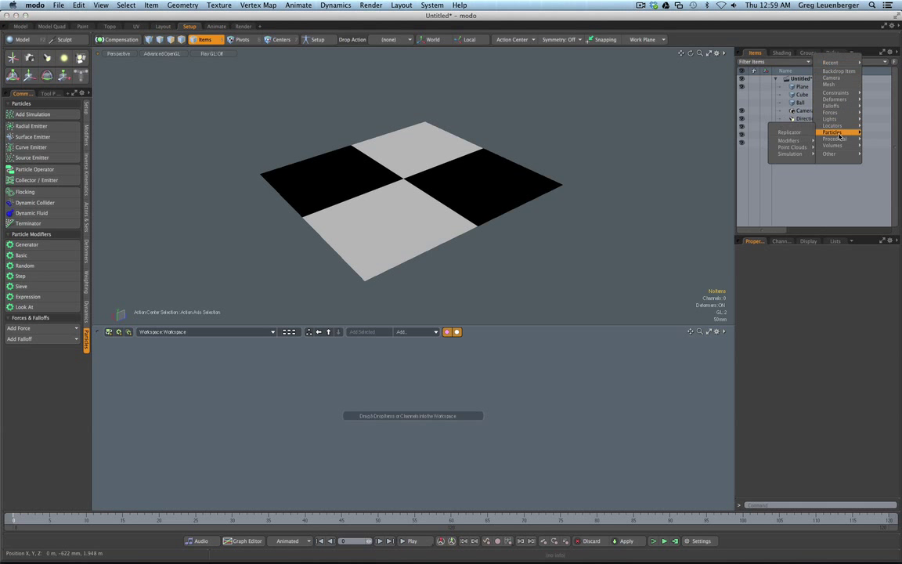
mouse_move(792, 147)
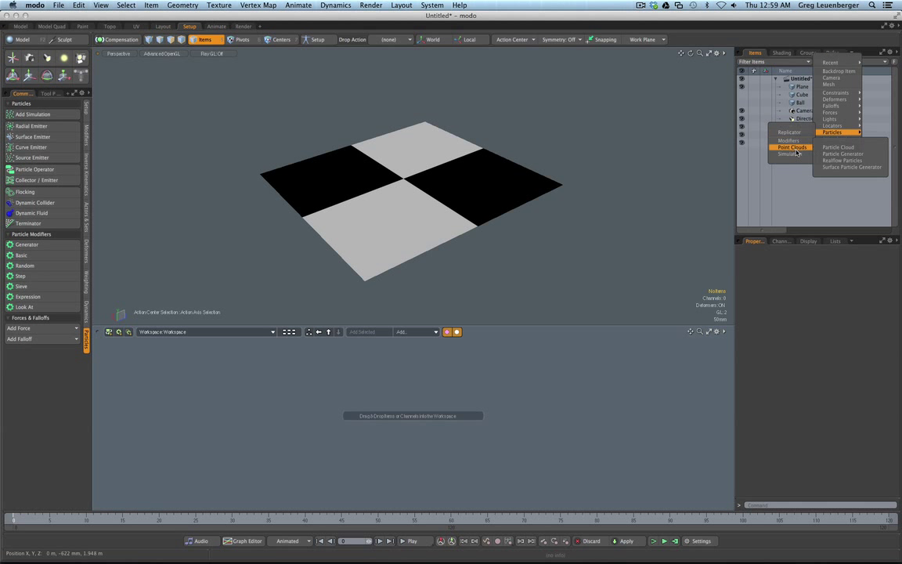
left_click(839, 167)
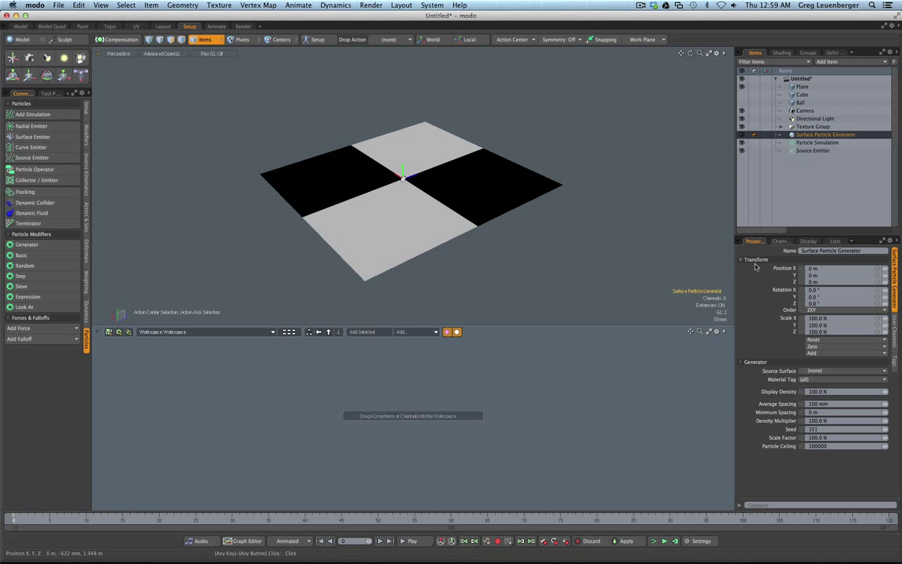
left_click(817, 372)
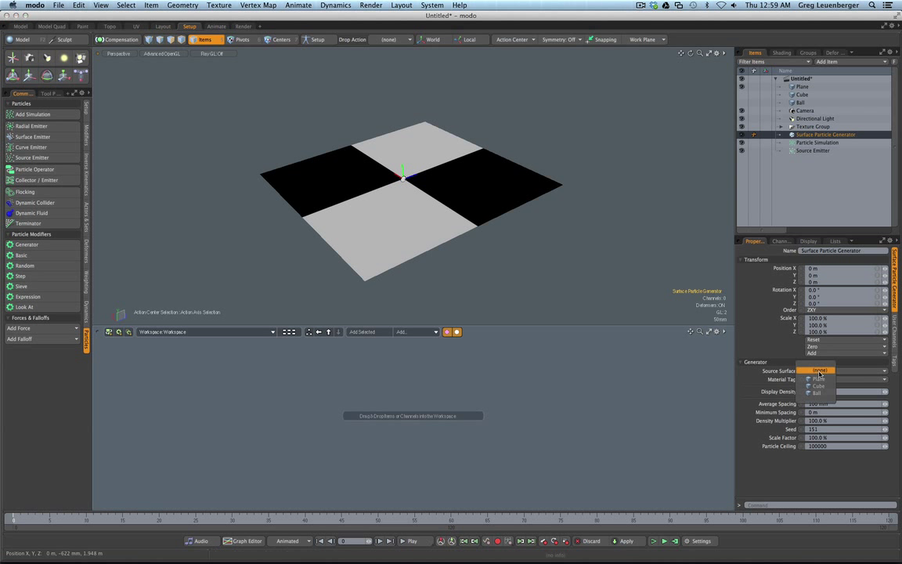
left_click(819, 379)
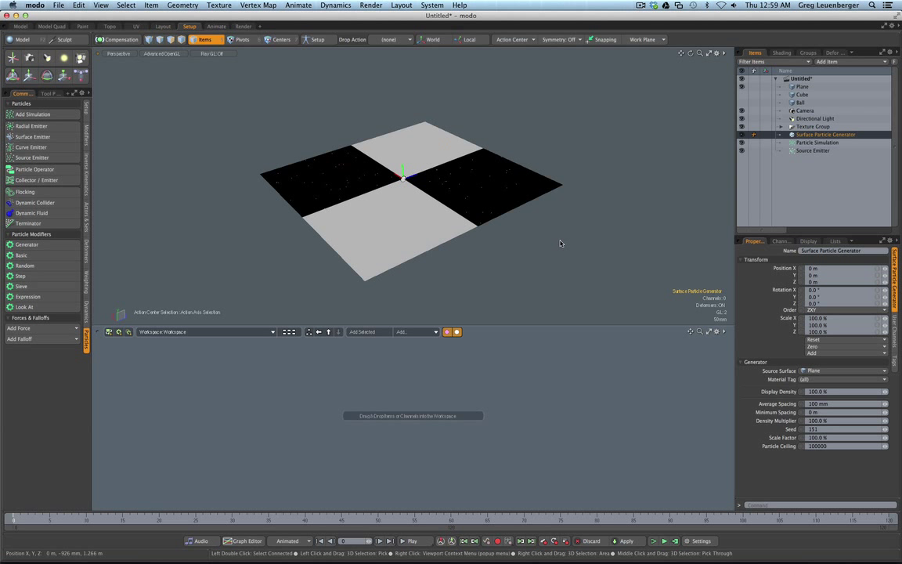
Change the perspective view's display style to Shaded.
key("ctrl+Tab")
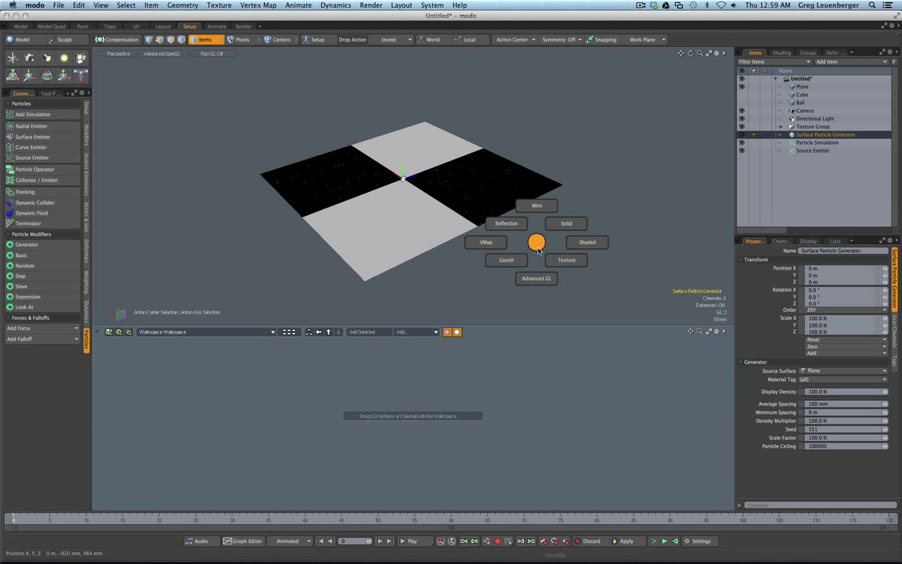
left_click(585, 242)
mouse_move(530, 233)
left_mouse_down("alt")
mouse_move(476, 265)
mouse_move(469, 253)
left_mouse_up("alt")
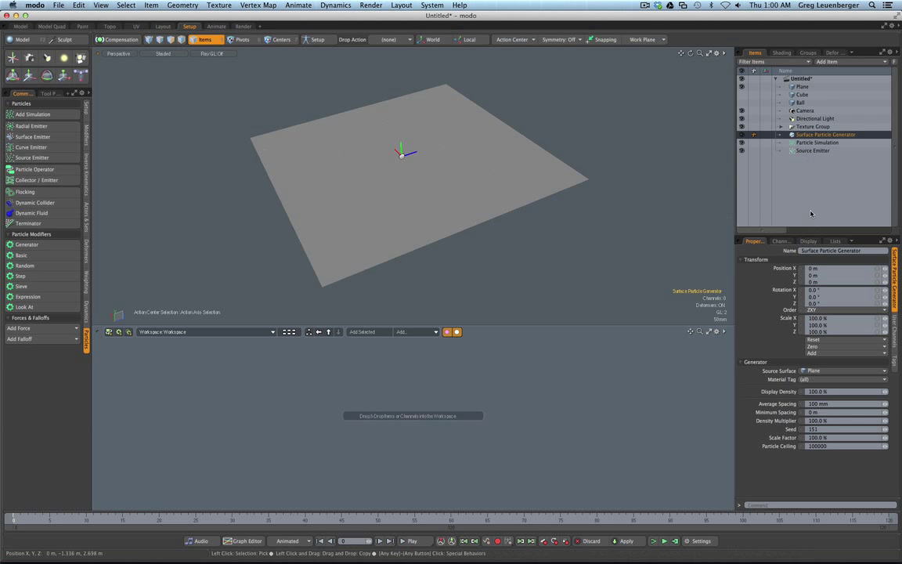
Add a Replicator item to the scene and place it in the schematic workspace.
left_click(835, 64)
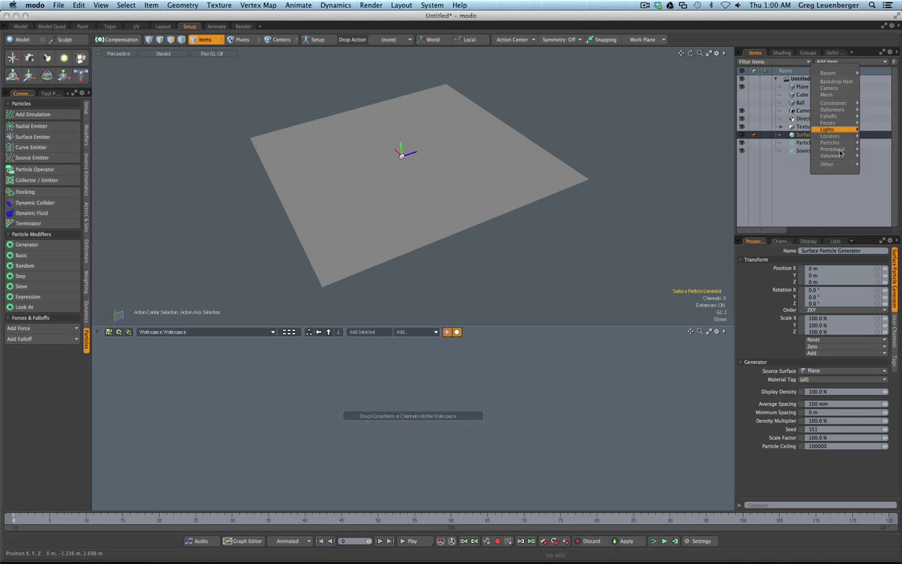
mouse_move(835, 147)
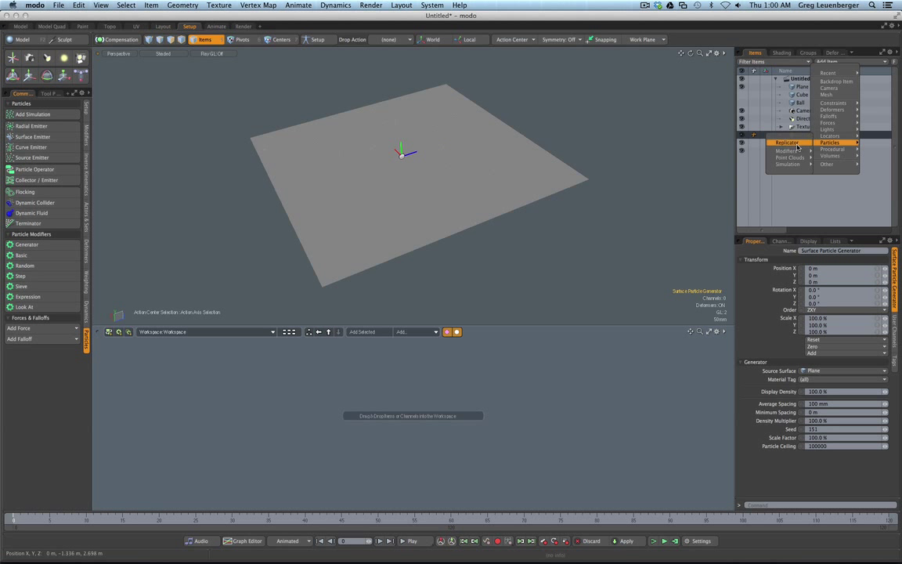
left_click(718, 134)
left_click_drag(805, 145, 386, 379)
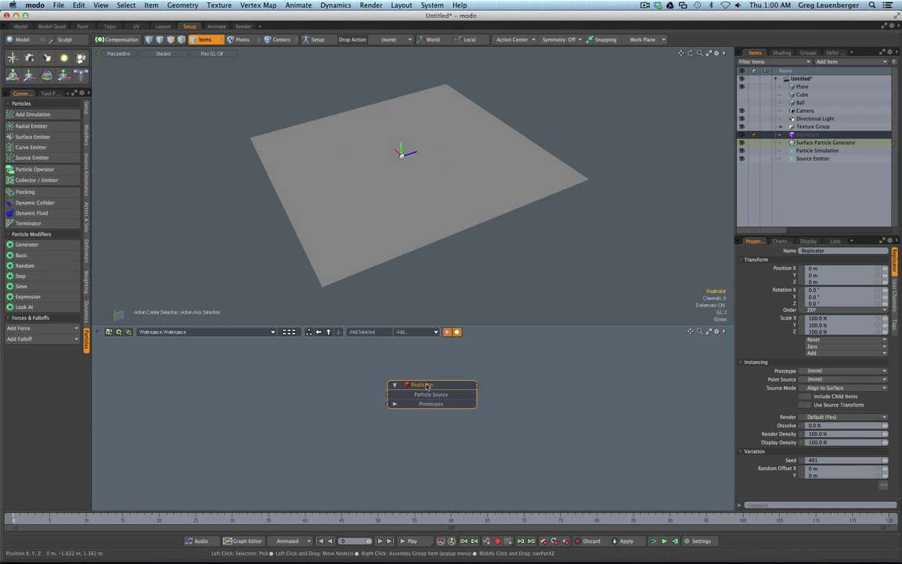
Place the Surface Particle Generator in the schematic and connect it to the Replicator's Particle Source input.
left_click(805, 144)
left_click_drag(804, 149, 259, 390)
left_click_drag(350, 394, 379, 395)
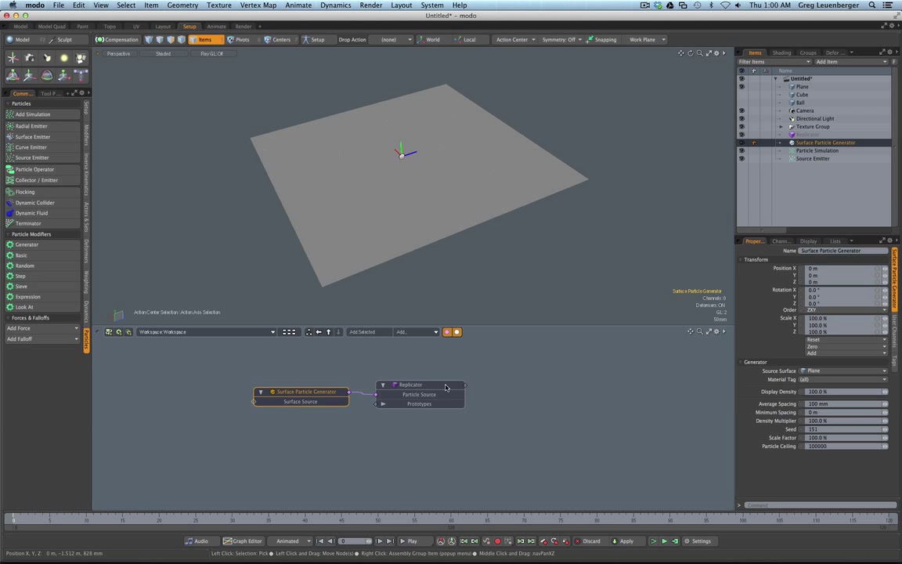
left_click_drag(447, 385, 475, 378)
Place the Cube mesh in the schematic and connect it to the Replicator's Prototypes input.
left_click(800, 95)
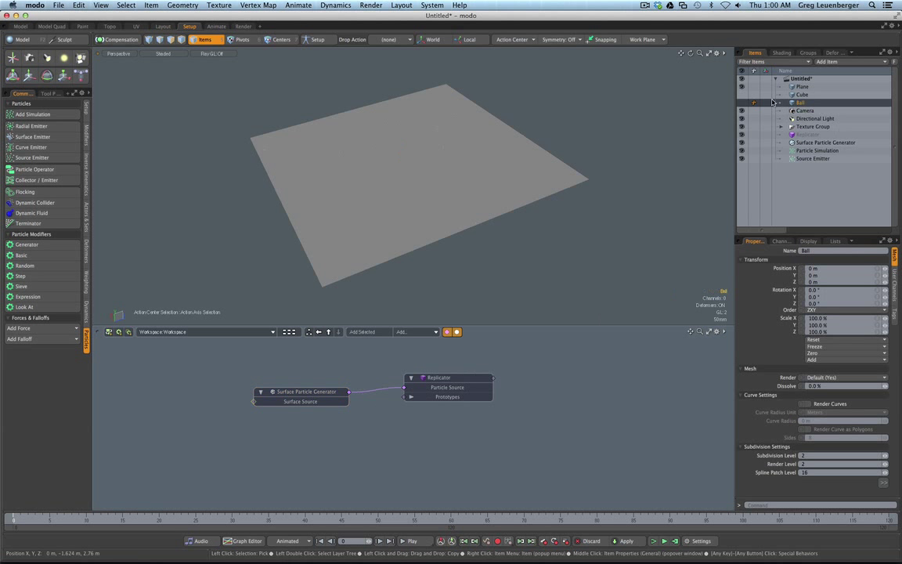
left_click_drag(747, 96, 404, 397)
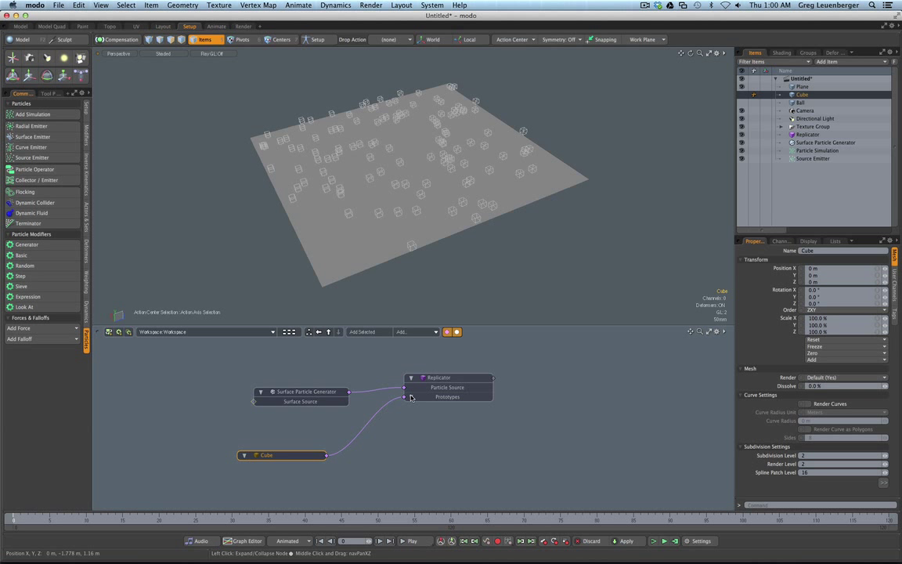
left_click_drag(458, 268, 517, 235, "alt")
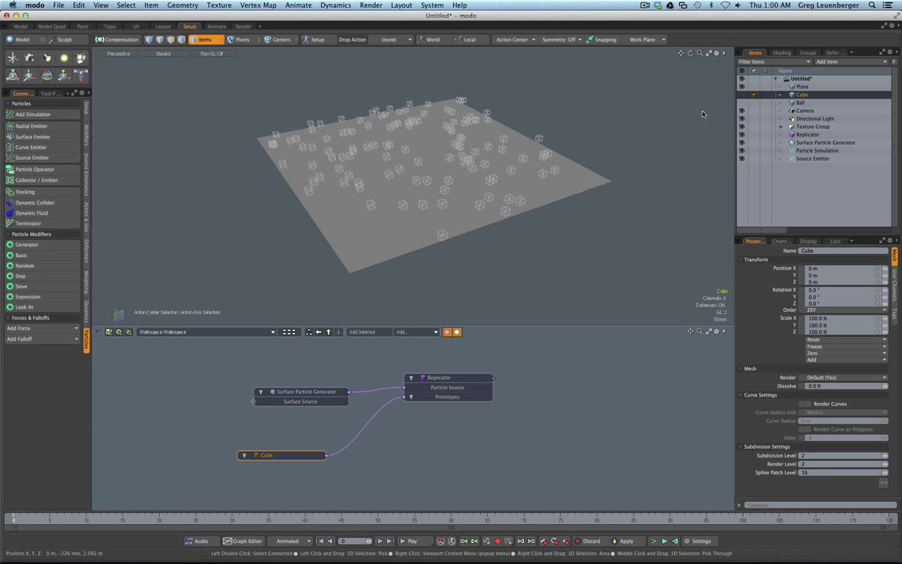
Set the Surface Particle Generator's average spacing to 20 mm.
left_click(822, 143)
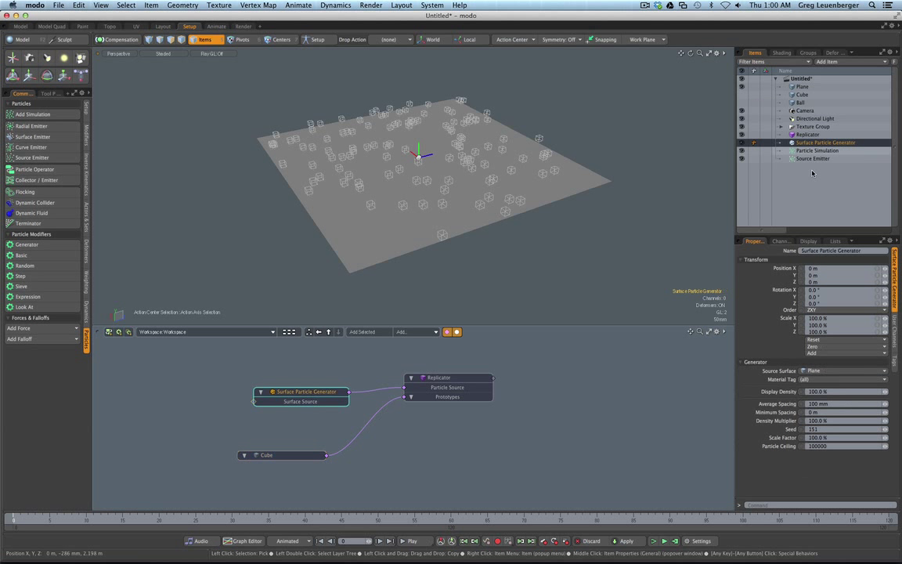
left_click(845, 403)
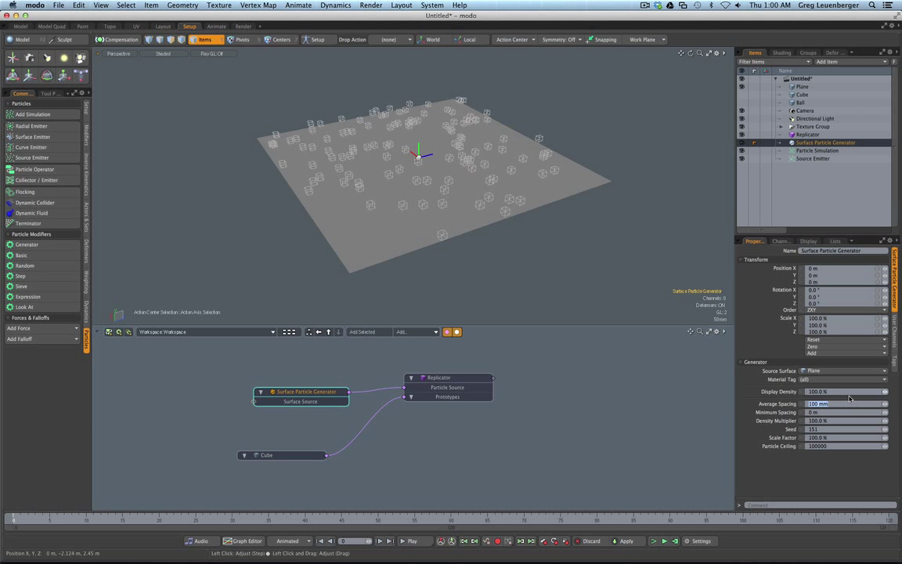
type(".02")
key("Return")
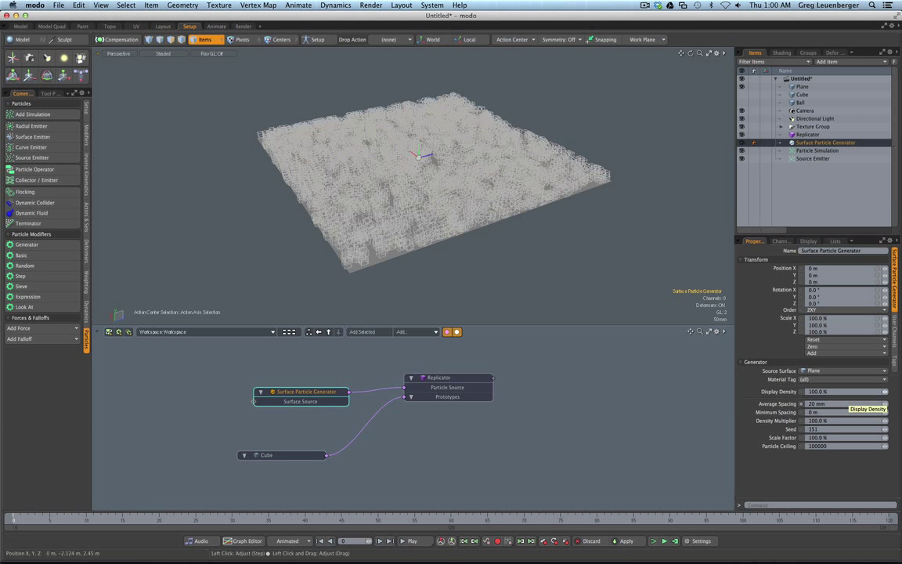
Set the Surface Particle Generator's average spacing to 50 mm.
left_click(835, 406)
type(".")
left_click_drag(580, 80, 642, 176, "alt")
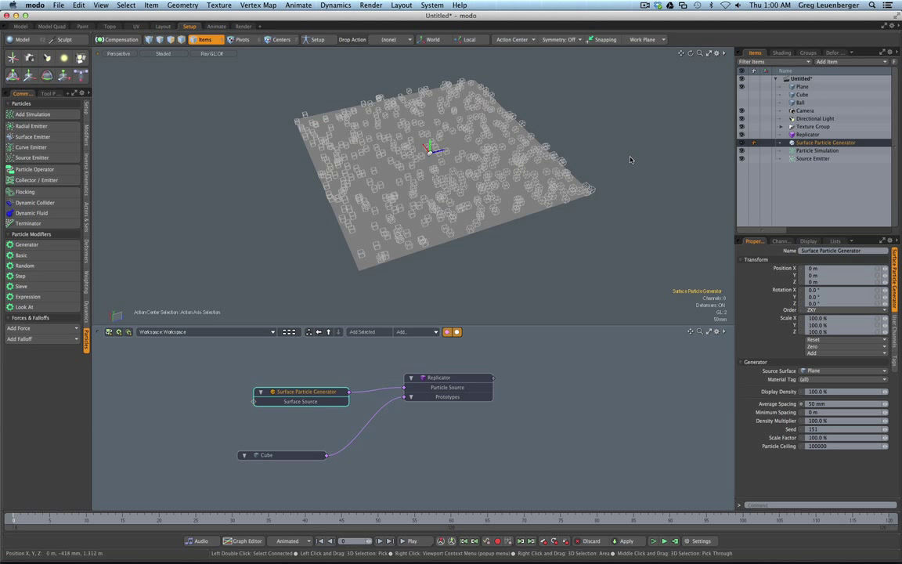
Compare the item commands available for the Surface Particle Generator and the Source Emitter, checking whether each supports an item mask.
left_click(817, 160)
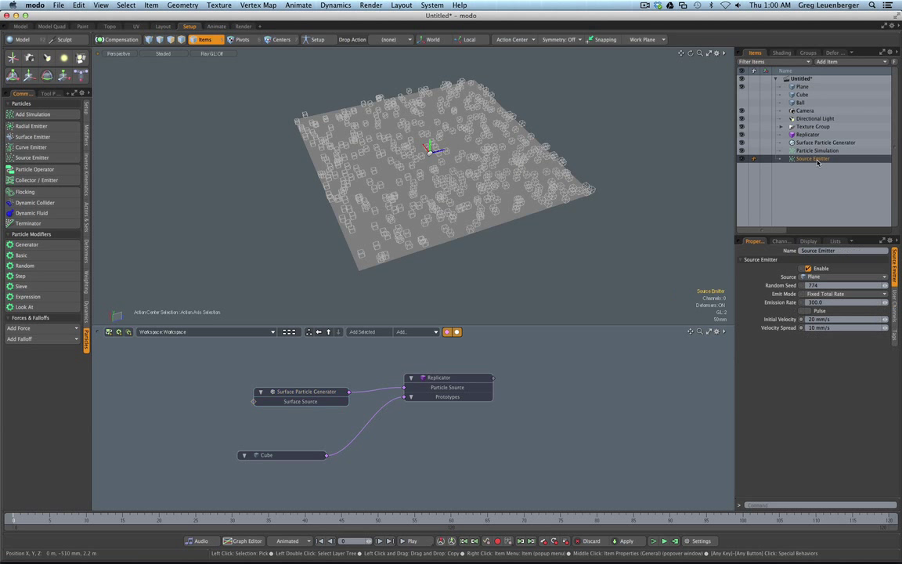
left_click(818, 143)
right_click(819, 142)
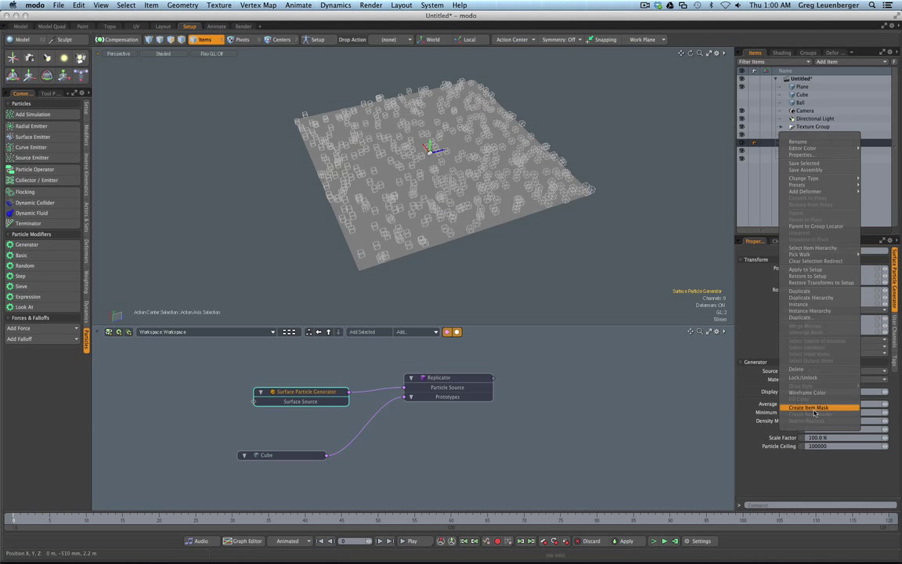
left_click(811, 408)
left_click(811, 159)
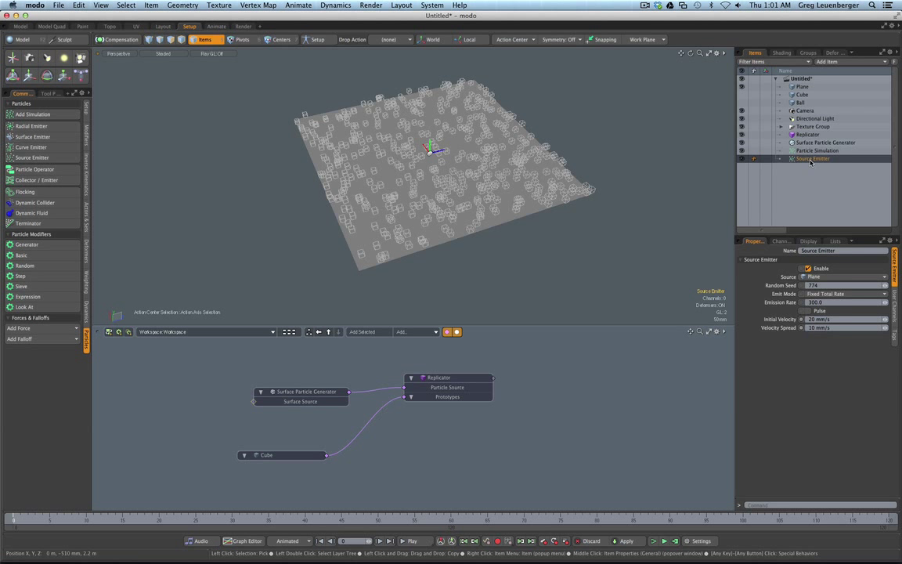
right_click(810, 159)
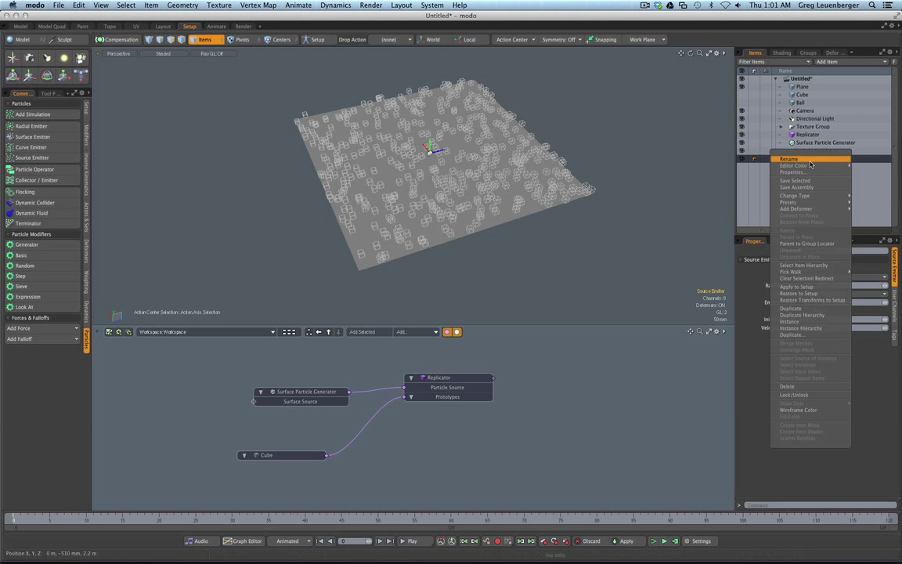
left_click(758, 447)
Create an item mask for the Surface Particle Generator and display it in the shader tree.
left_click(822, 142)
right_click(823, 142)
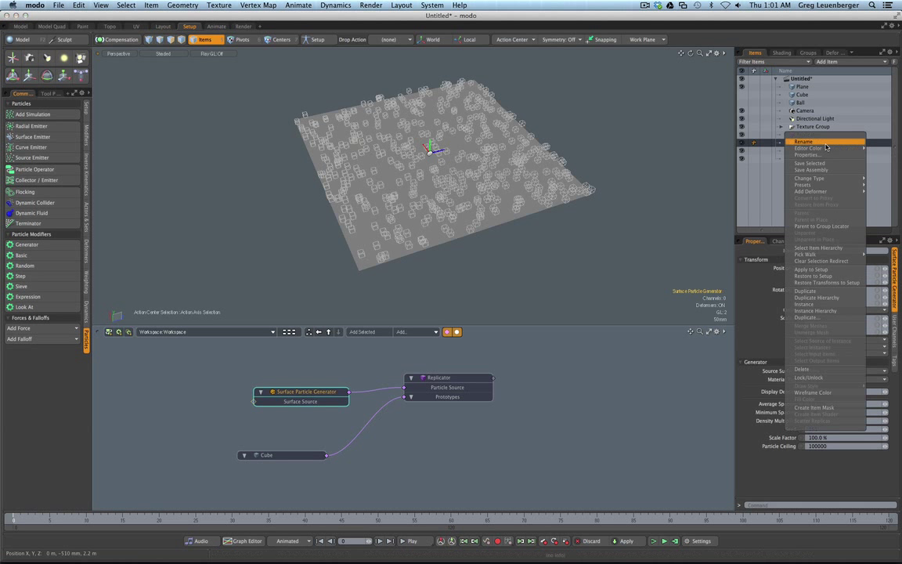
left_click(814, 407)
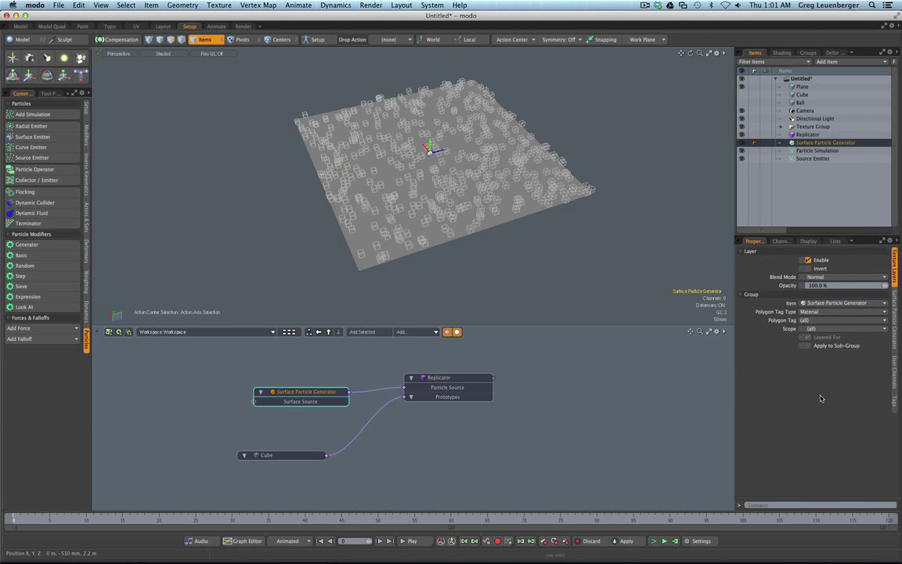
left_click(782, 53)
left_click_drag(778, 238, 781, 257)
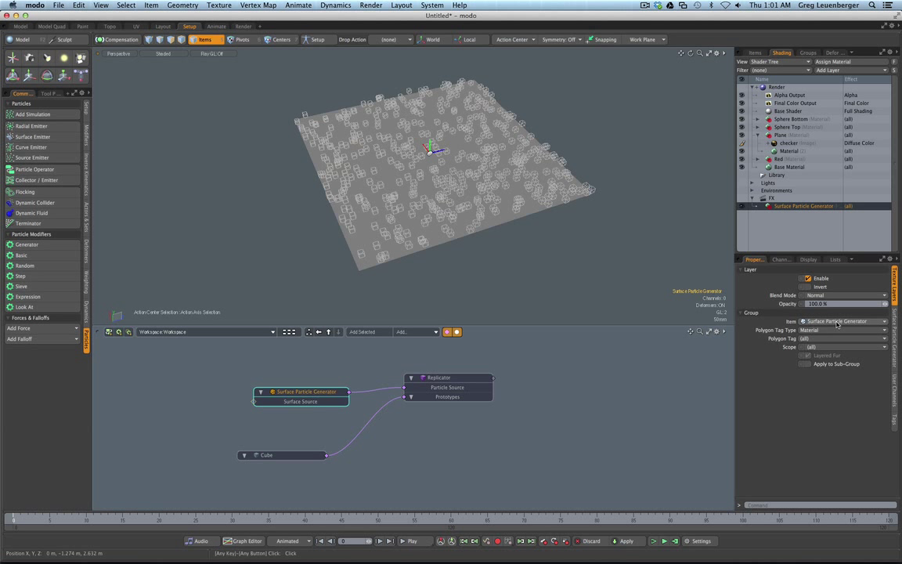
Create an instance of the Plane material's checker image and place it inside the Surface Particle Generator mask.
left_click(789, 144)
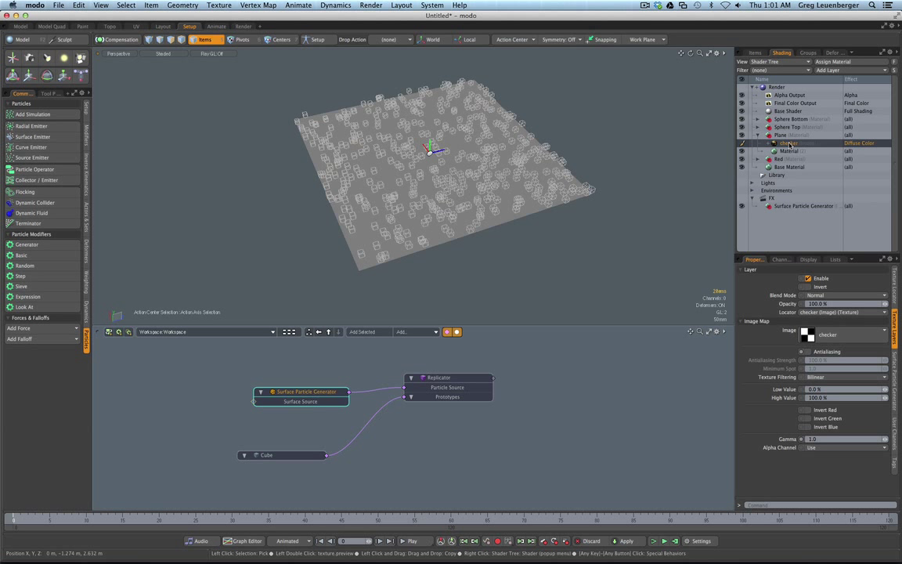
right_click(789, 144)
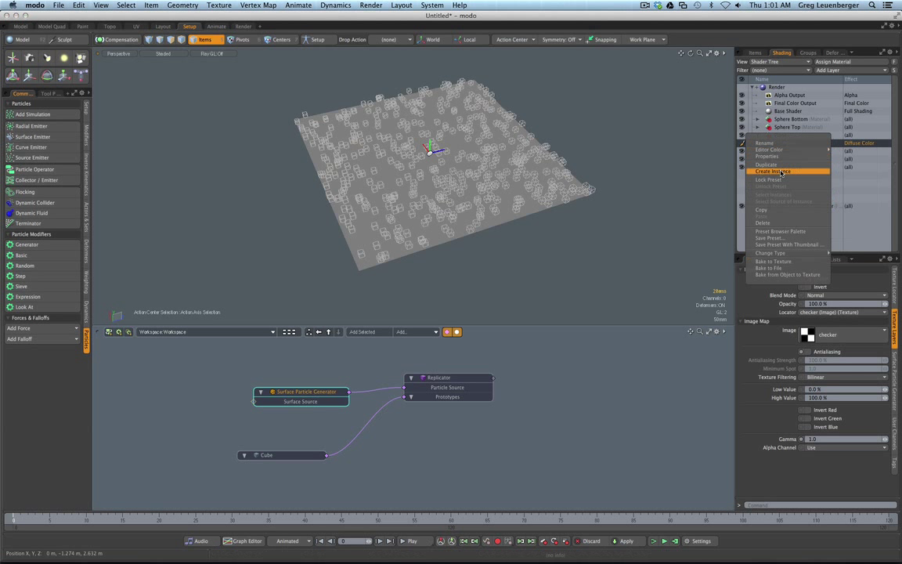
left_click(781, 171)
left_click_drag(796, 144, 816, 217)
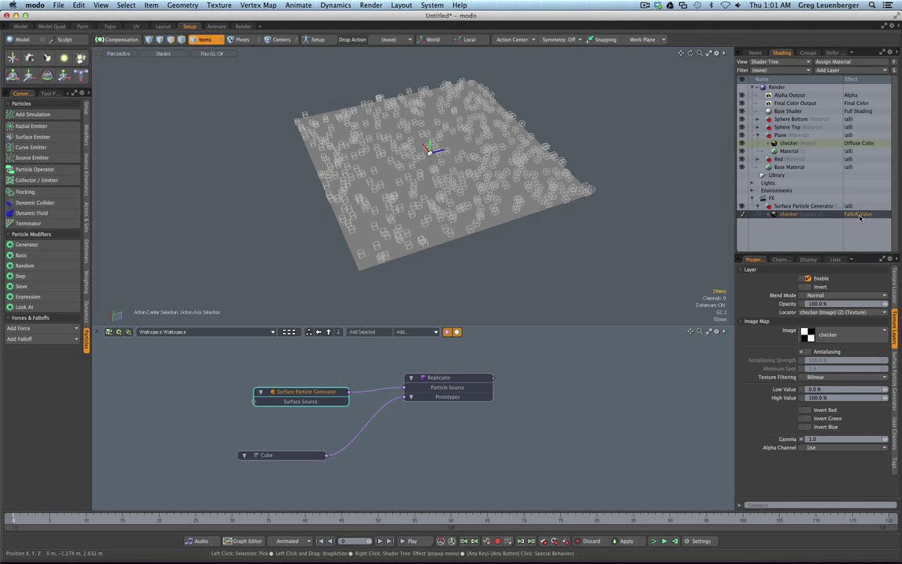
Set the effect of the instanced checker image to Particle Density.
right_click(860, 216)
mouse_move(863, 220)
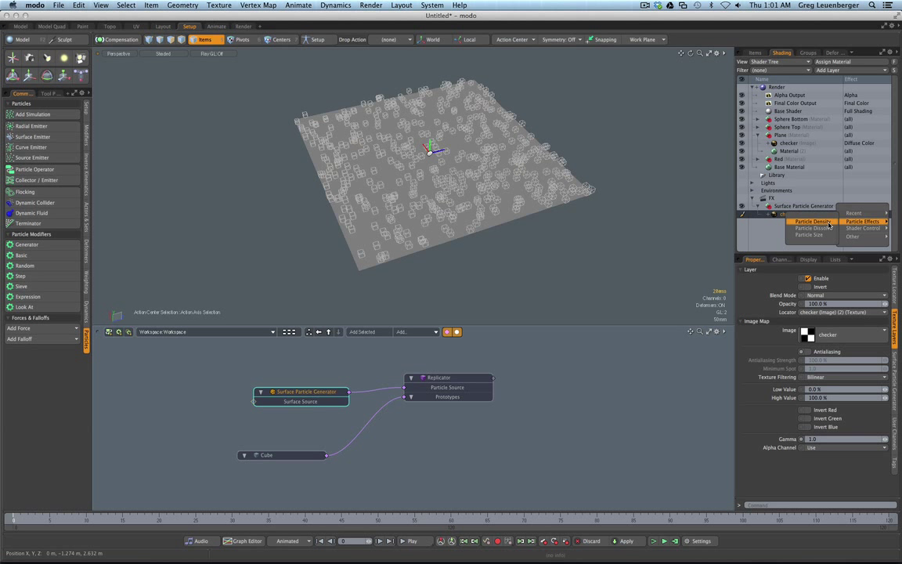
left_click(812, 221)
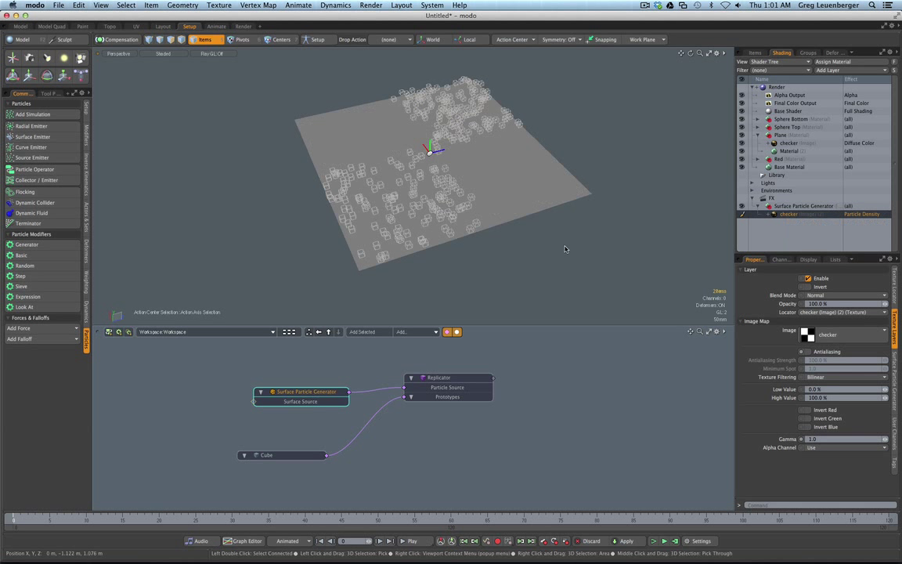
Show the viewport in Advanced GL and compare the cube distribution with the plane's checker texture.
left_click_drag(564, 249, 503, 176, "alt")
key("ctrl+2")
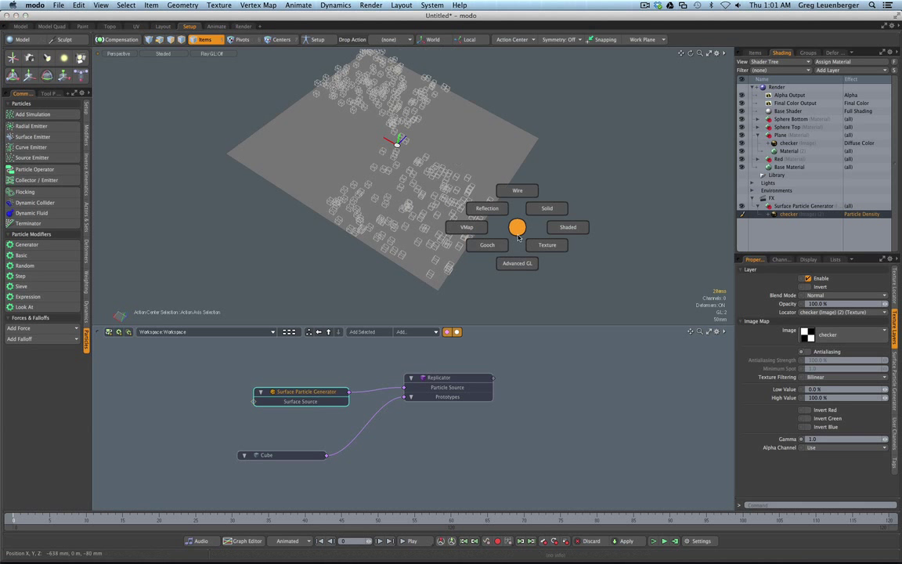
left_click(518, 265)
mouse_move(520, 280)
left_mouse_down("alt")
mouse_move(511, 278)
mouse_move(528, 259)
mouse_move(513, 235)
mouse_move(501, 251)
mouse_move(447, 226)
left_mouse_up("alt")
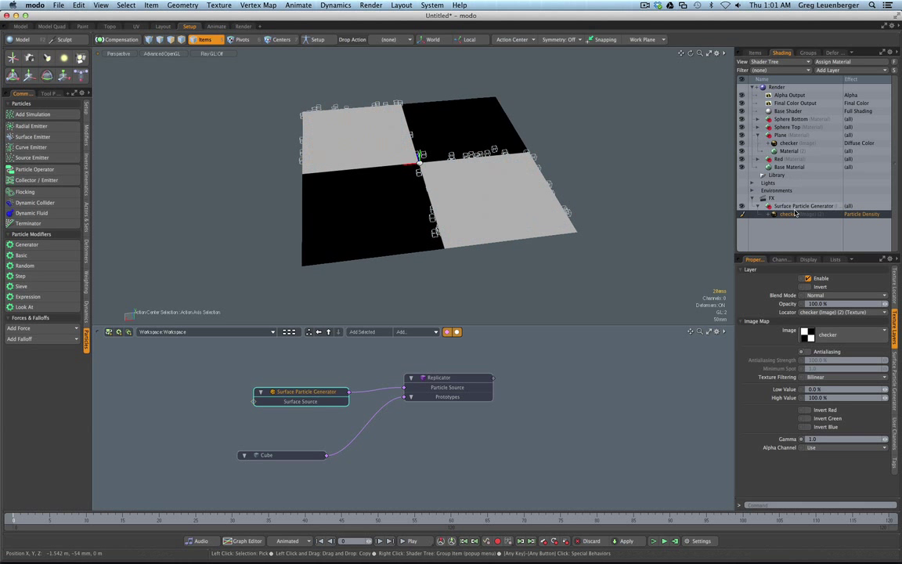
Return to the item list and clear all nodes from the schematic workspace.
left_click(754, 53)
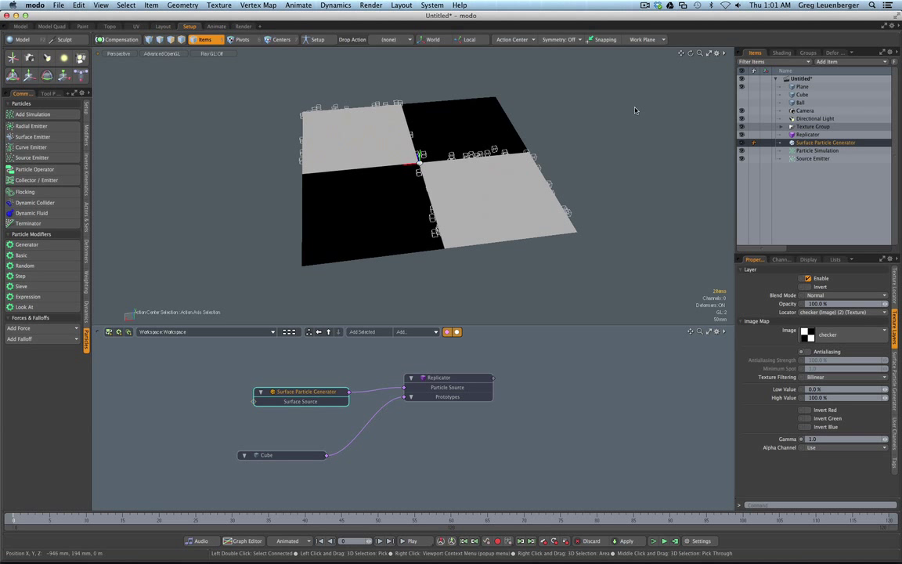
left_click(822, 144)
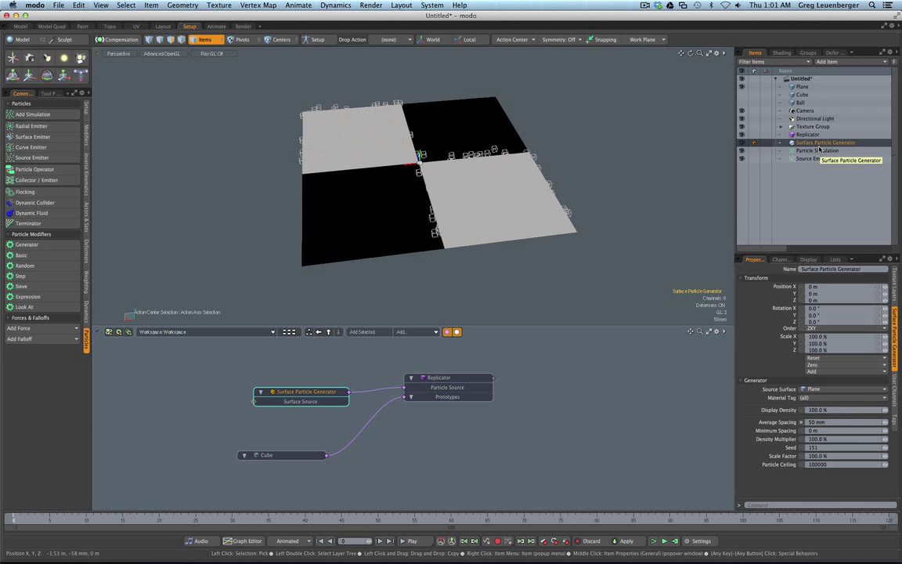
left_click(581, 372)
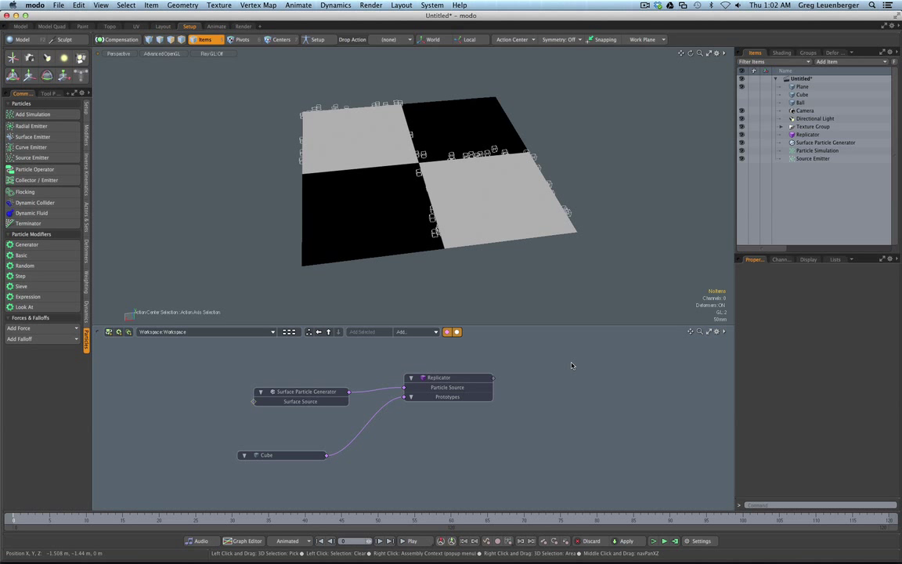
right_click(571, 366)
left_click(554, 452)
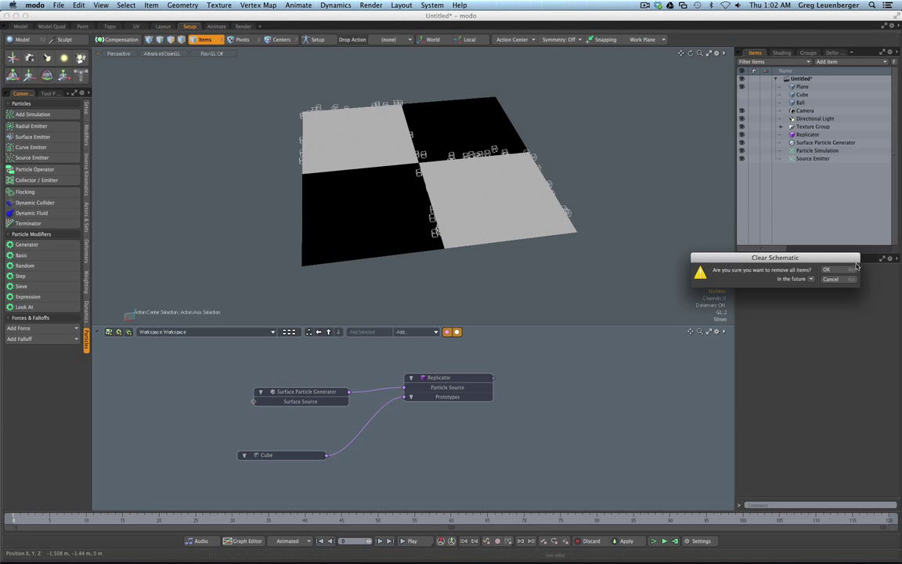
left_click(830, 270)
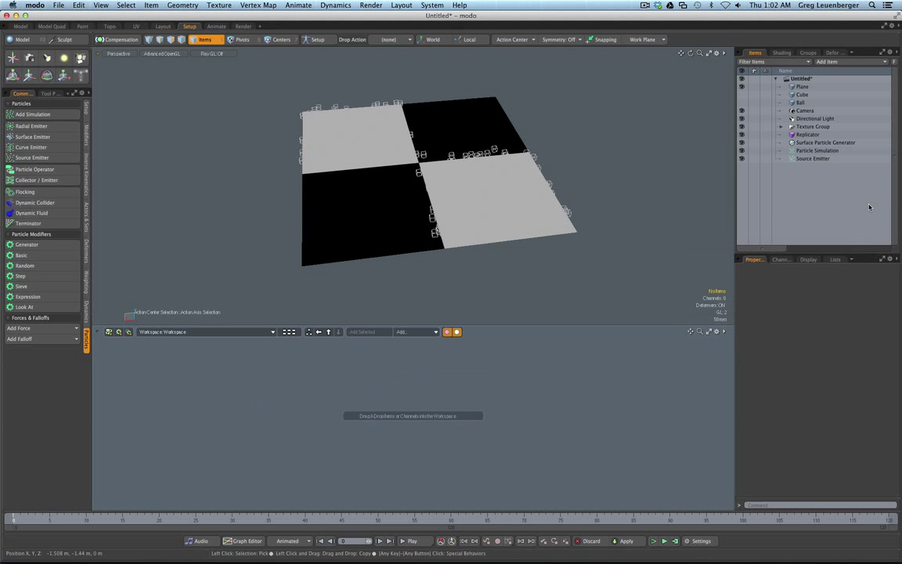
Place the Source Emitter in the empty schematic and show the Particle Simulation connected to its output.
left_click(811, 159)
left_click_drag(811, 159, 416, 383)
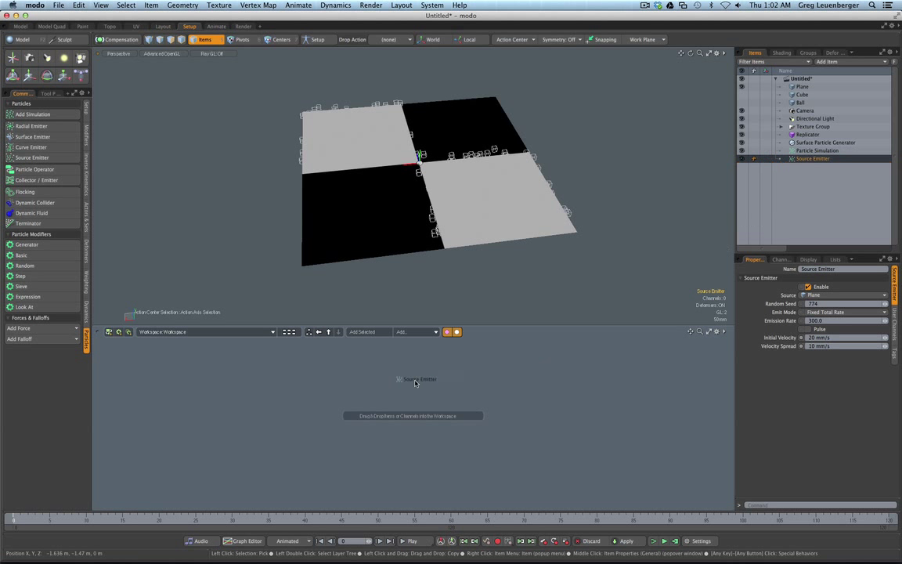
double_click(503, 389)
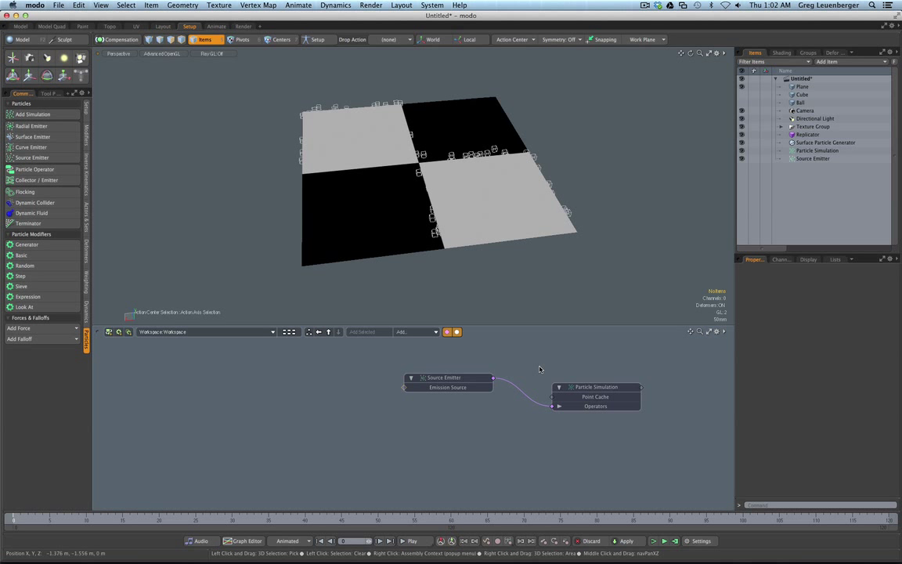
Place the Surface Particle Generator in the schematic and connect it to the Source Emitter's Emission Source input.
left_click(462, 384)
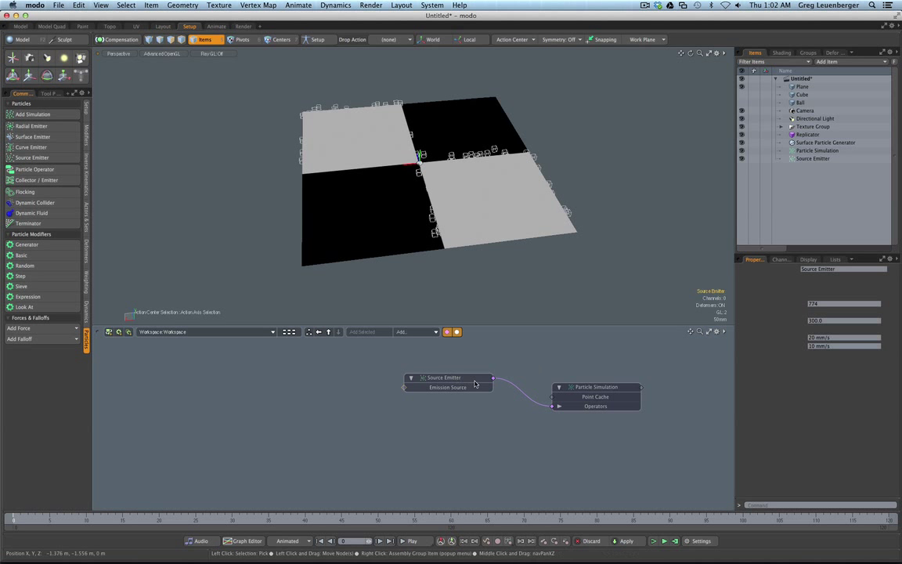
left_click(805, 143)
left_click_drag(805, 148, 274, 393)
left_click_drag(397, 392, 403, 388)
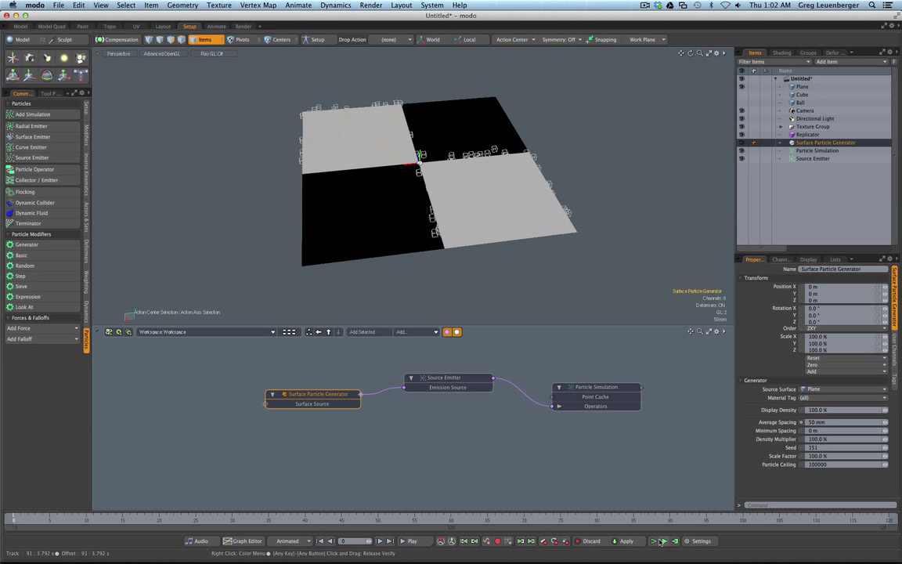
Run the particle simulation and switch the viewport display to Shaded.
left_click_drag(529, 233, 524, 244, "alt")
left_click_drag(431, 245, 530, 254, "alt")
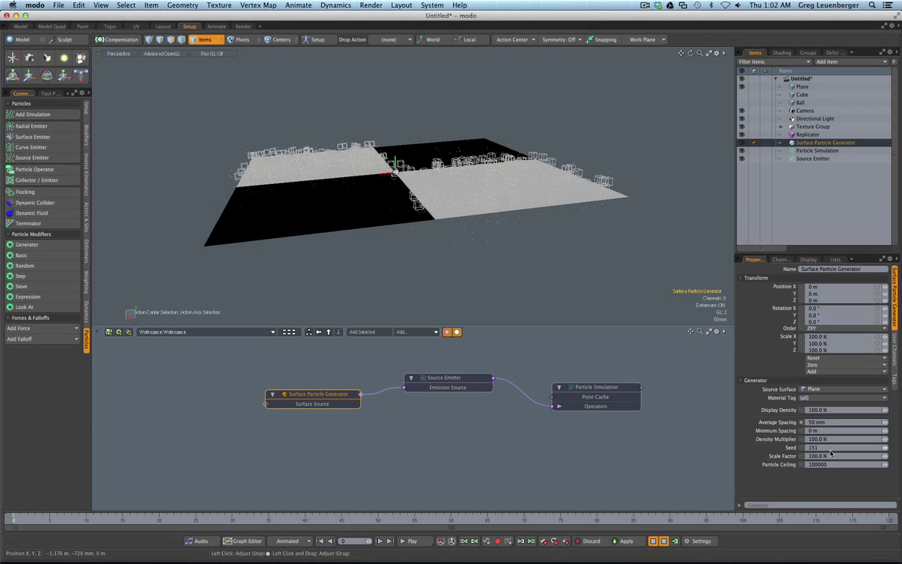
mouse_move(415, 258)
left_mouse_down("alt")
mouse_move(520, 268)
mouse_move(470, 228)
mouse_move(484, 282)
mouse_move(485, 226)
left_mouse_up("alt")
key("ctrl+2")
left_click(563, 262)
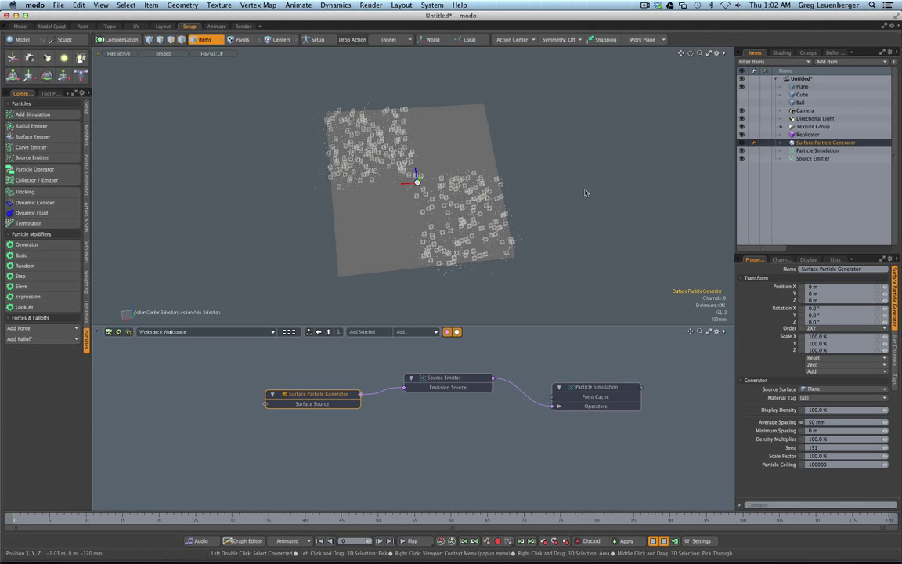
Hide the Replicator and examine the particles emitted across the plane.
left_click(742, 134)
left_click_drag(559, 259, 532, 172, "alt")
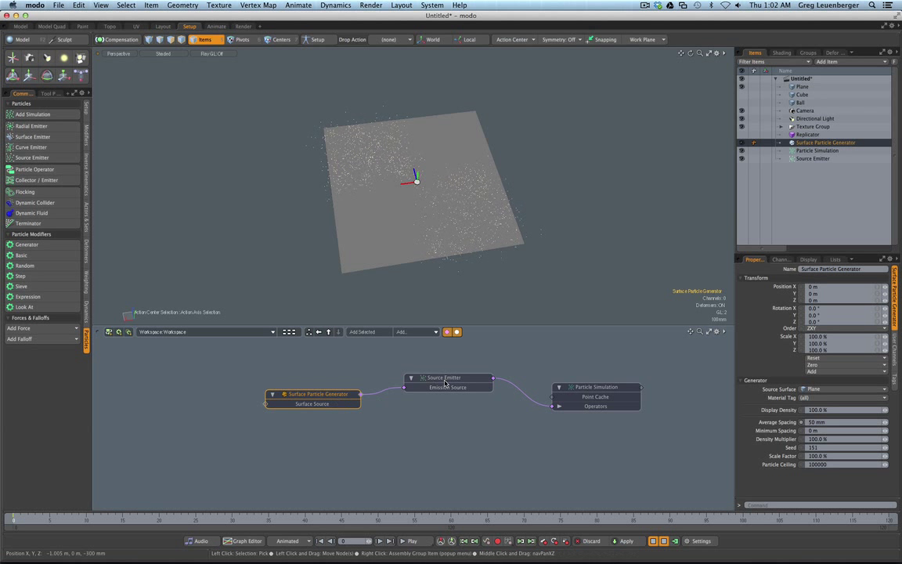
left_click_drag(471, 276, 465, 271, "alt")
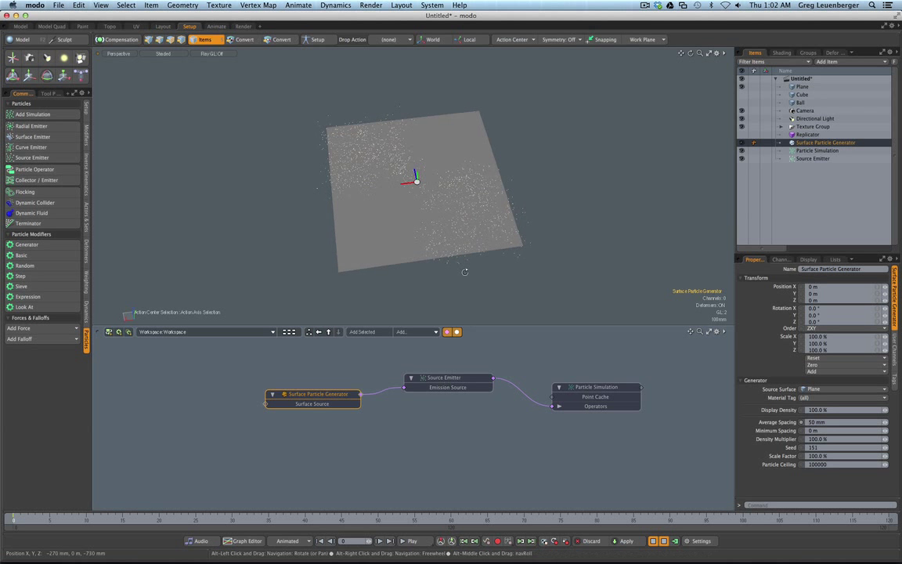
left_click_drag(517, 310, 473, 282, "alt")
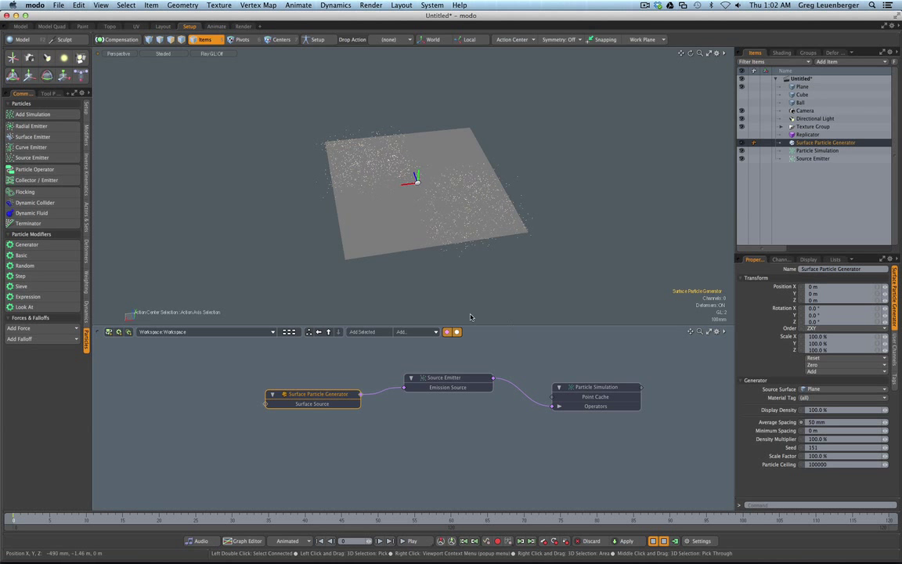
Review the Source Emitter's properties and inspect the running particle emission from a lower angle.
left_click(478, 376)
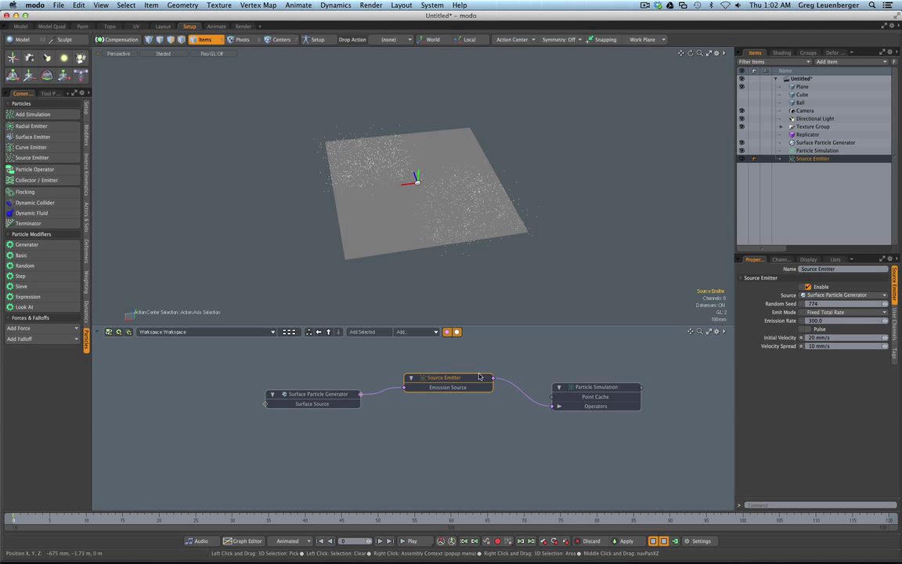
left_click_drag(468, 381, 466, 380)
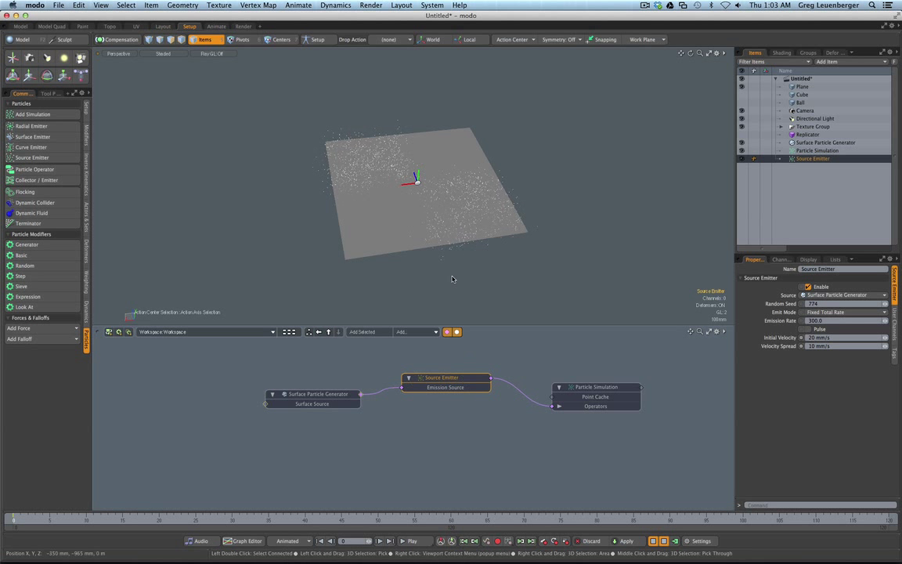
left_click_drag(463, 284, 432, 168, "alt")
left_click_drag(391, 194, 475, 256, "alt")
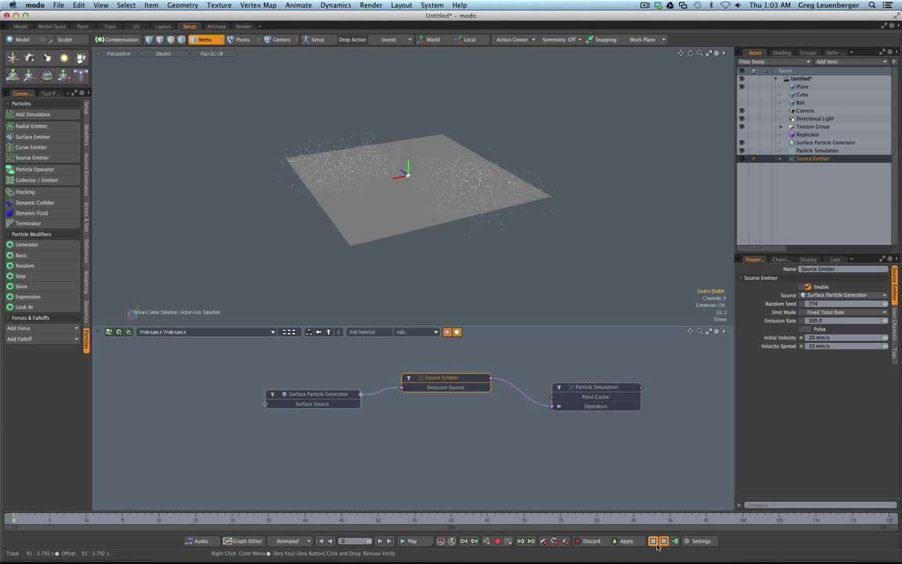
Stop the simulation and add a Particle Operator with the Source Emitter selected.
left_click_drag(465, 380, 466, 377)
left_click(475, 363)
left_click(454, 377)
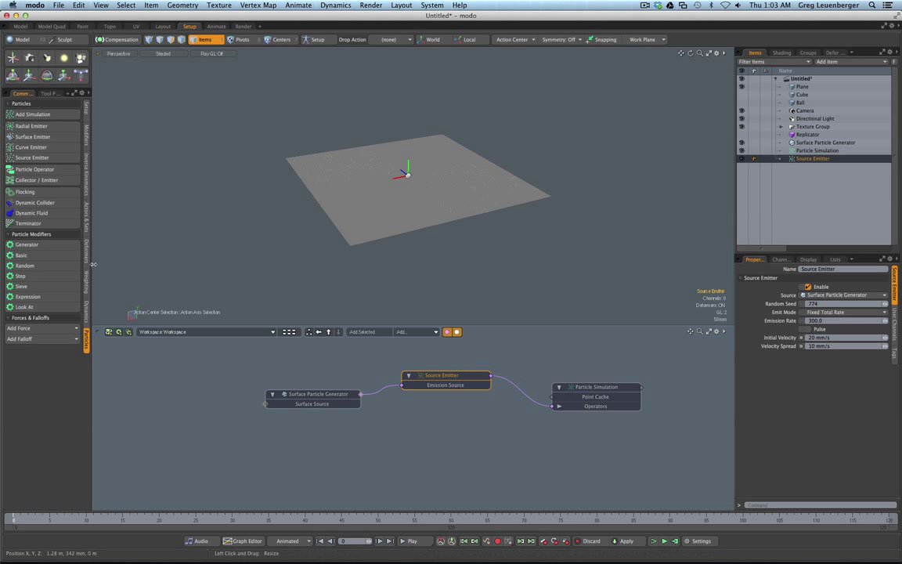
left_click(434, 389)
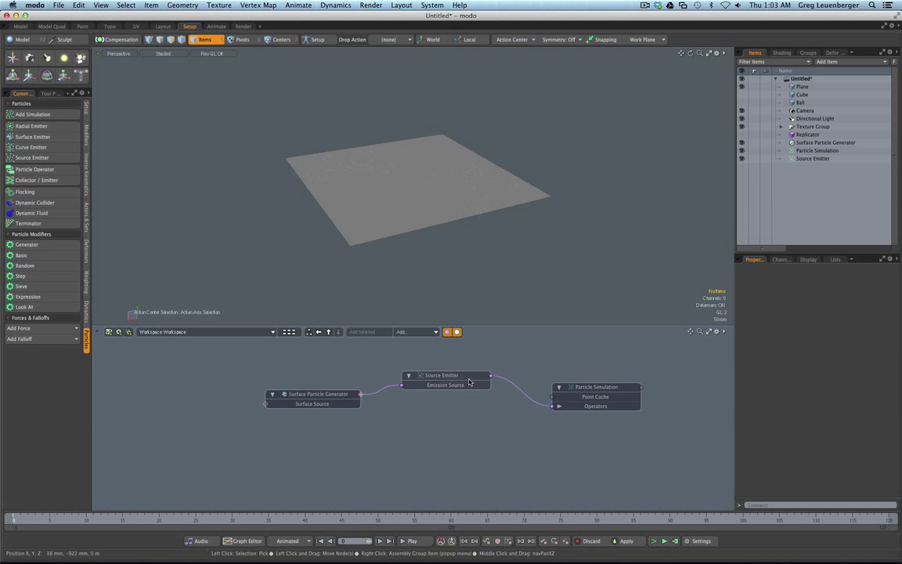
left_click(453, 377)
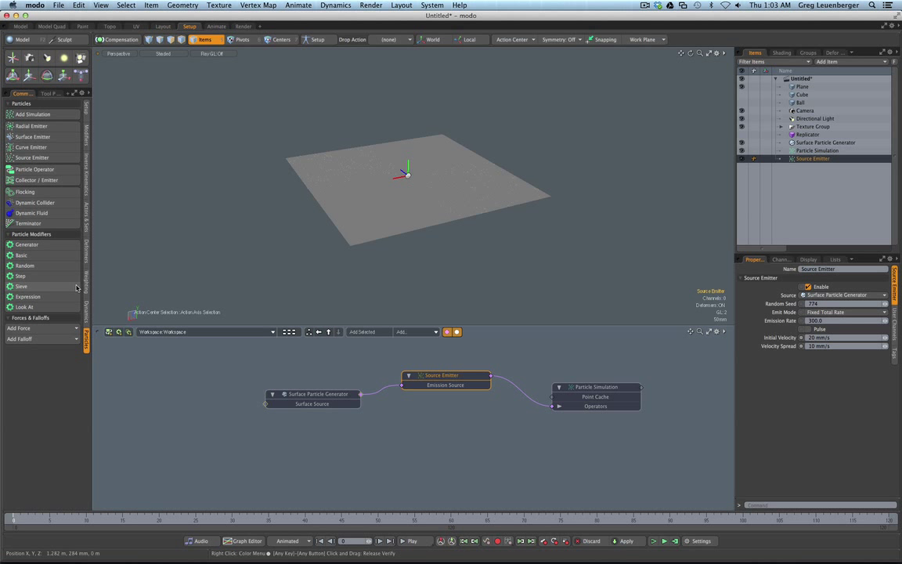
left_click(51, 170)
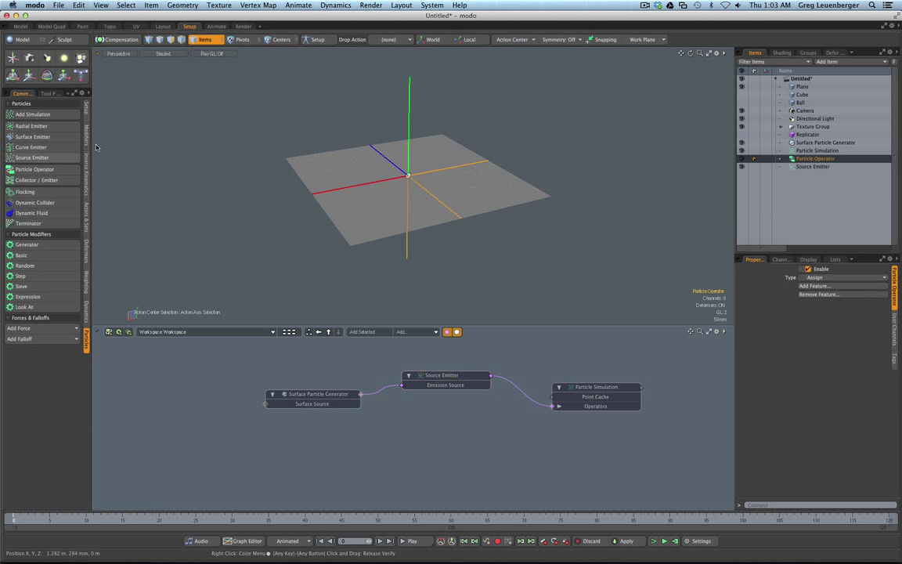
Hide the Particle Operator in the viewport and place its node in the schematic below the Source Emitter, tidying the node layout.
left_click(742, 159)
left_click_drag(816, 160, 457, 434)
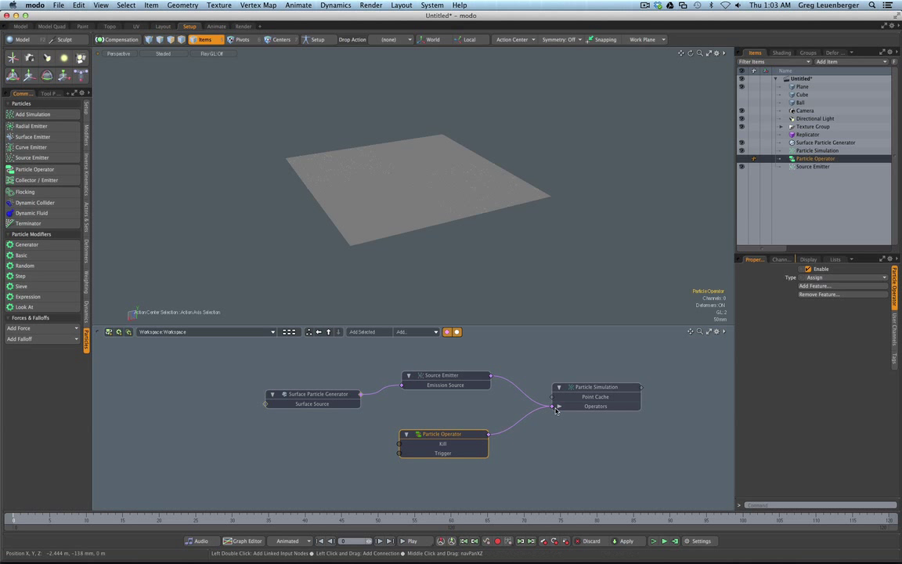
left_click_drag(584, 393, 588, 388)
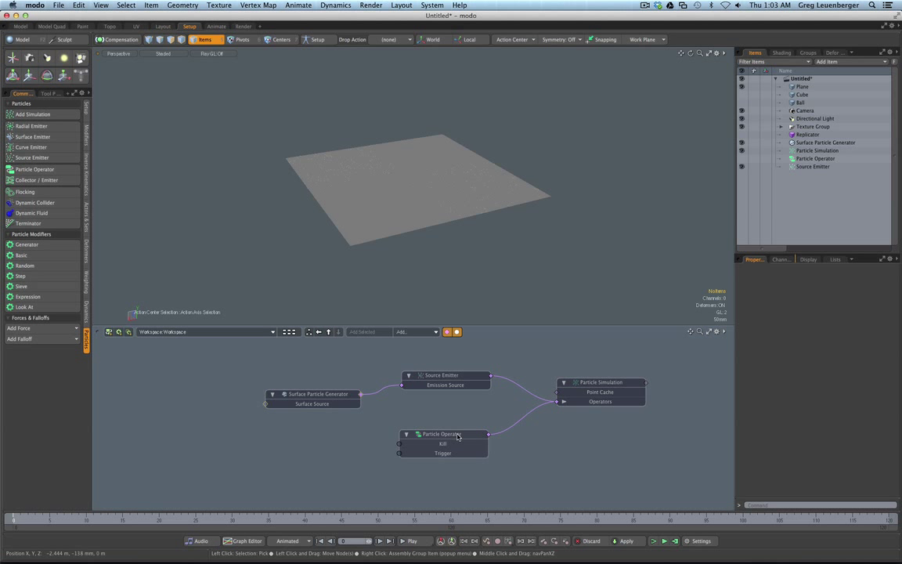
left_click_drag(456, 456, 460, 451)
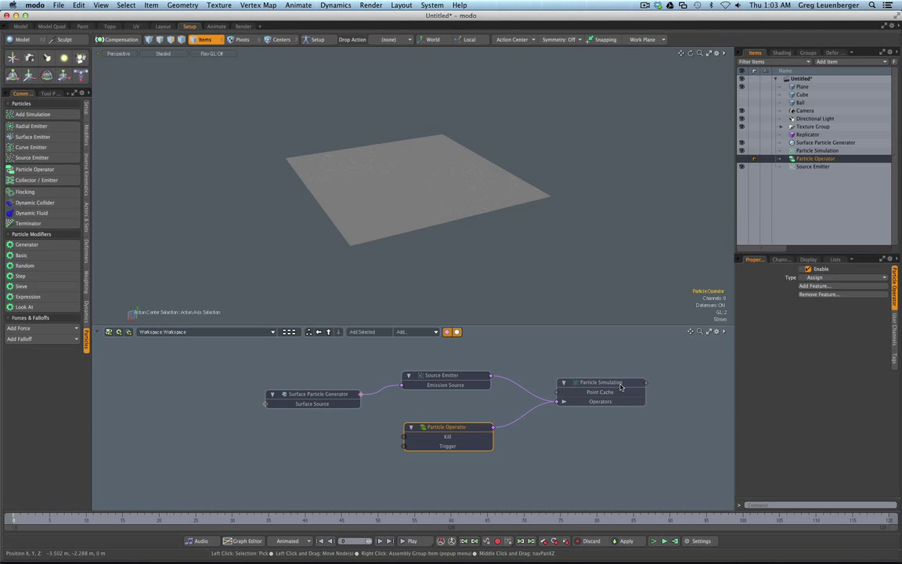
Add the Velocity feature to the Particle Operator with Add to Schematic enabled.
left_click(813, 287)
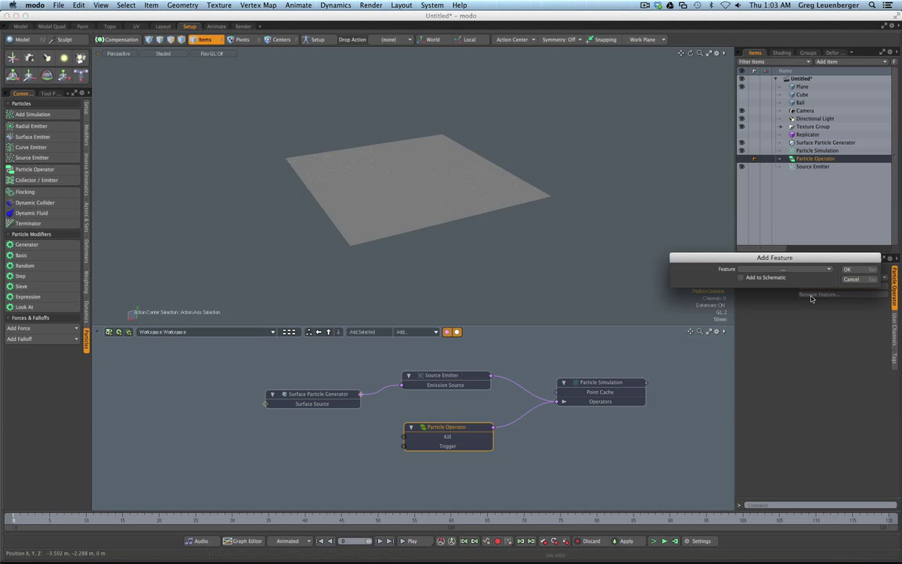
left_click_drag(732, 253, 532, 256)
left_click(522, 277)
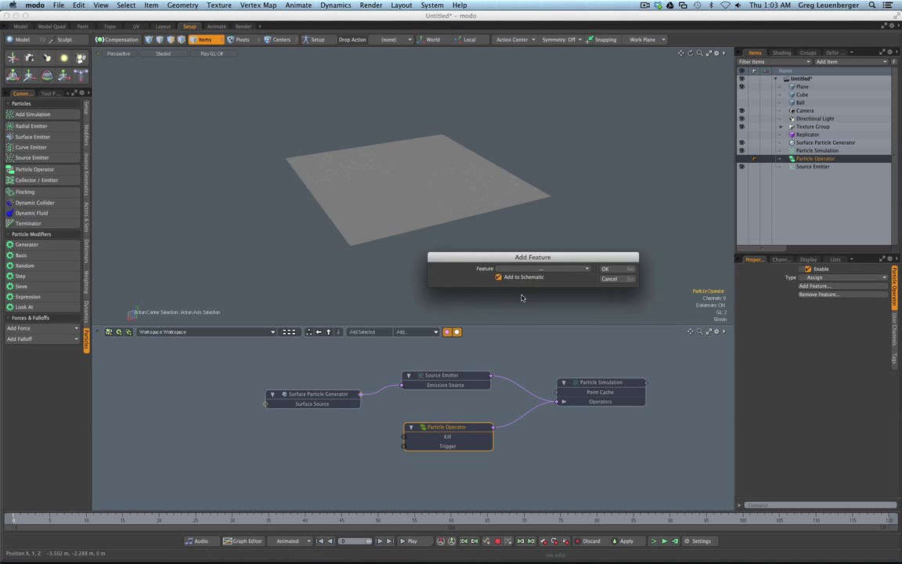
left_click(542, 268)
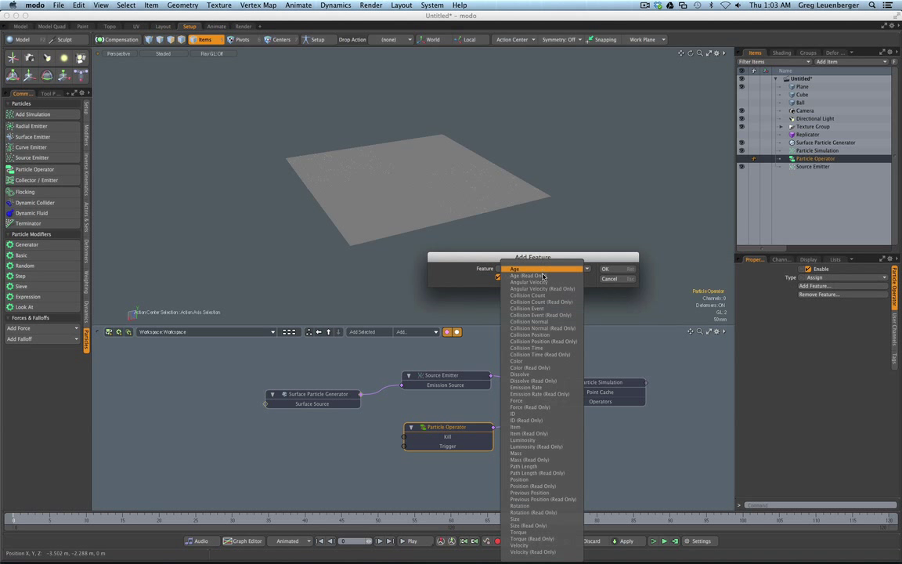
left_click(523, 544)
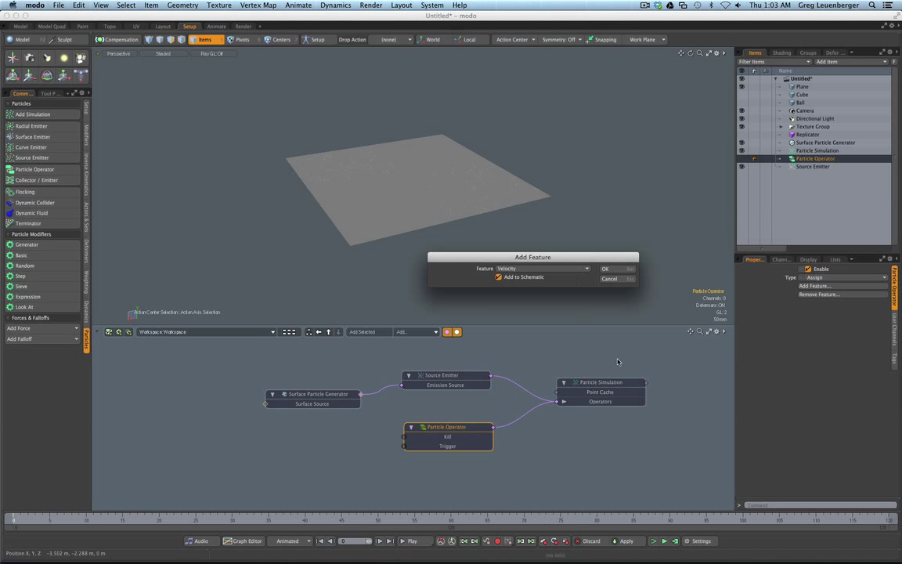
left_click(605, 268)
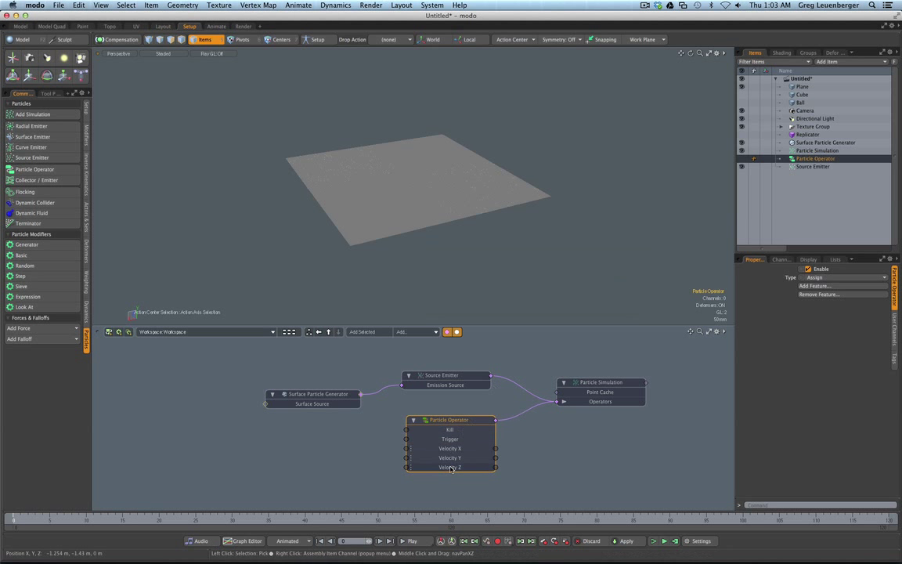
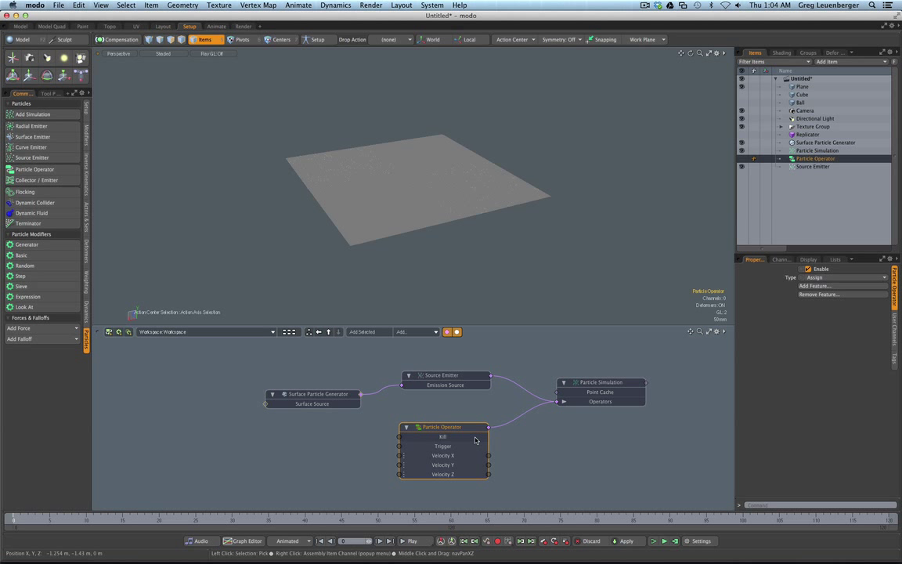
Move the Particle Operator node closer below the Source Emitter node and check its Velocity X channel.
left_click_drag(471, 428, 468, 426)
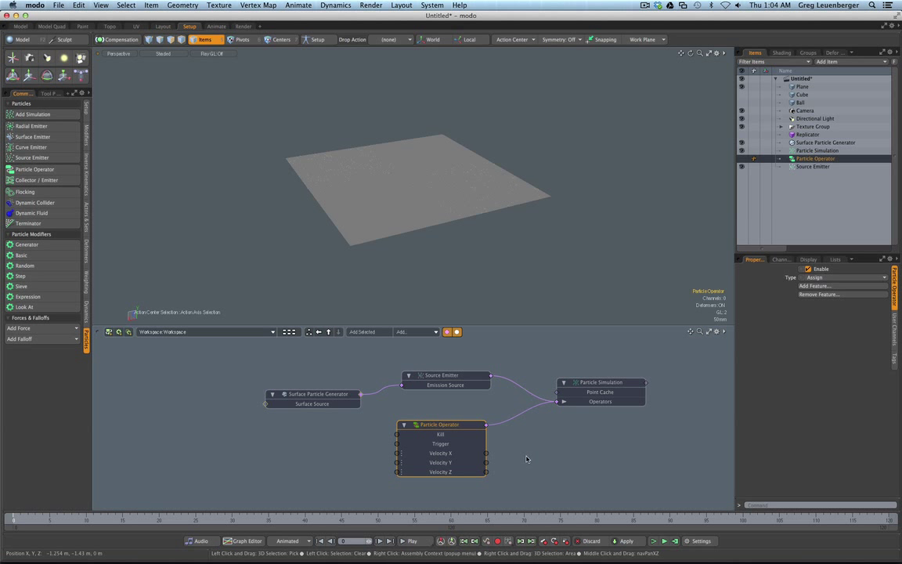
left_click_drag(467, 447, 474, 437)
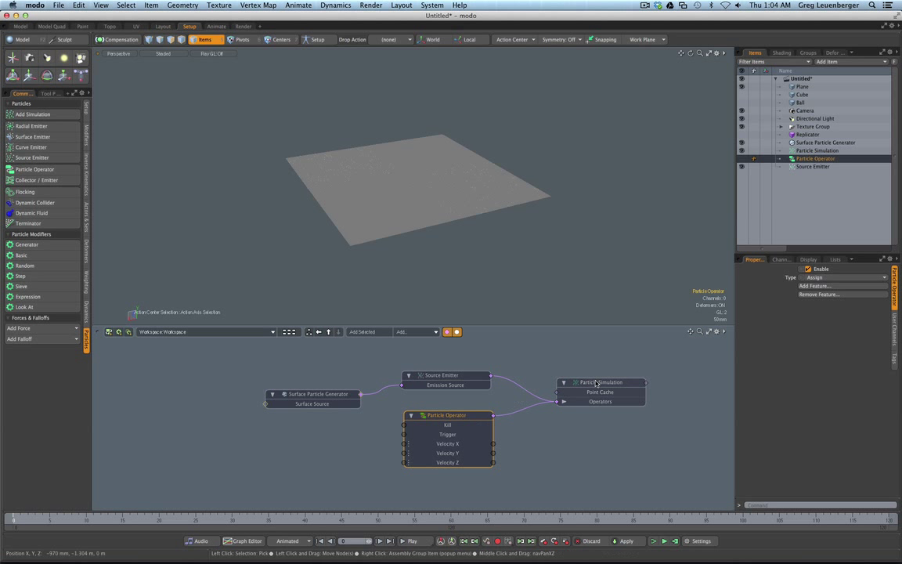
left_click(447, 447)
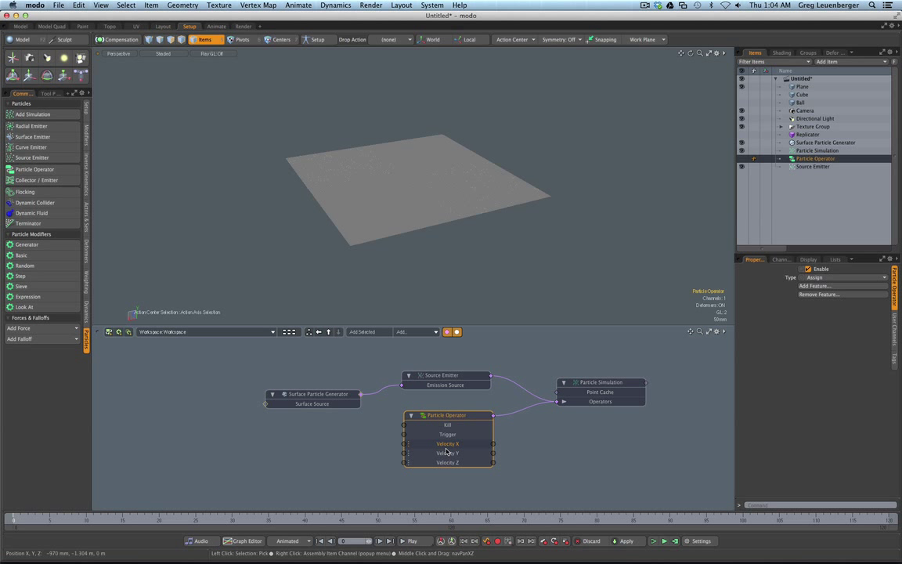
double_click(448, 444)
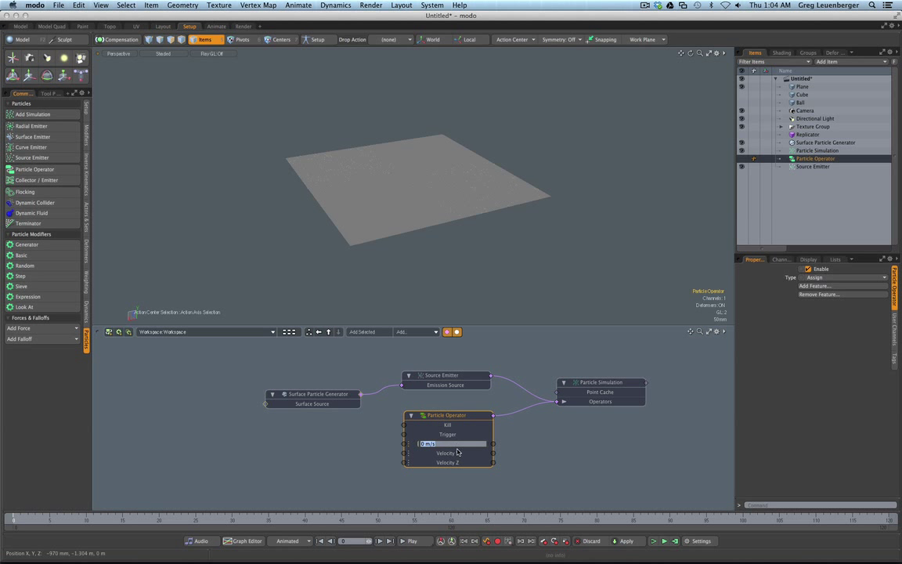
left_click(476, 469)
left_click_drag(471, 418, 474, 411)
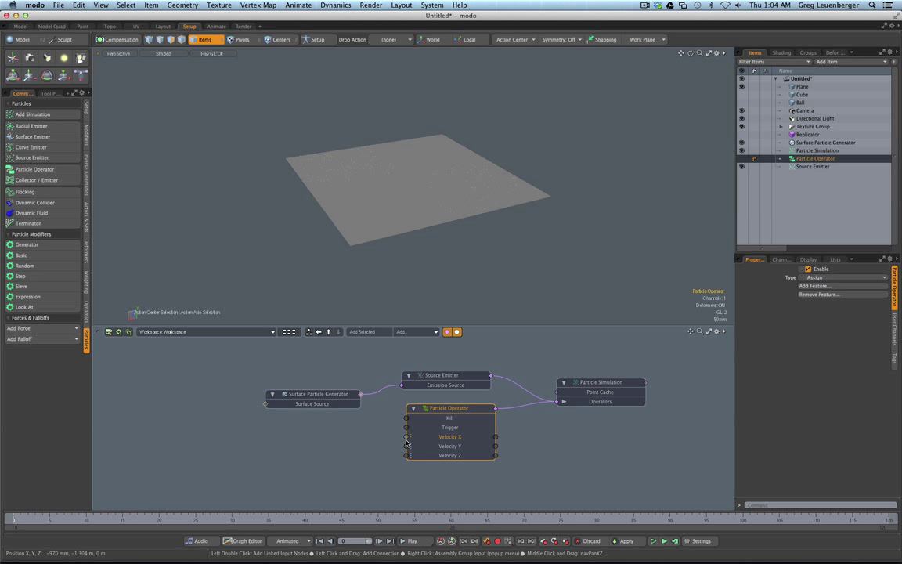
left_click_drag(462, 410, 460, 413)
left_click(450, 480)
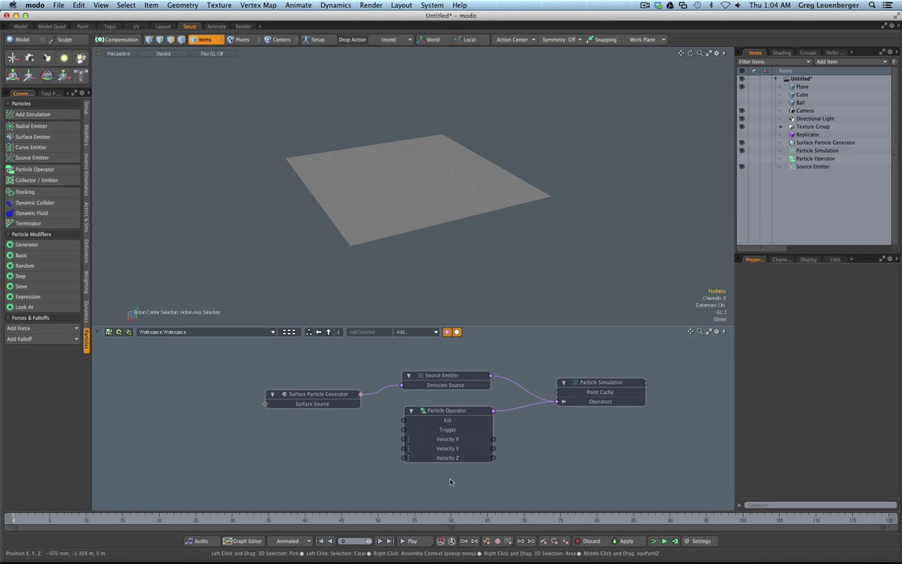
Add a scalar float user channel to the Particle Operator, named with the author's first name plus Velocity.
left_click(463, 412)
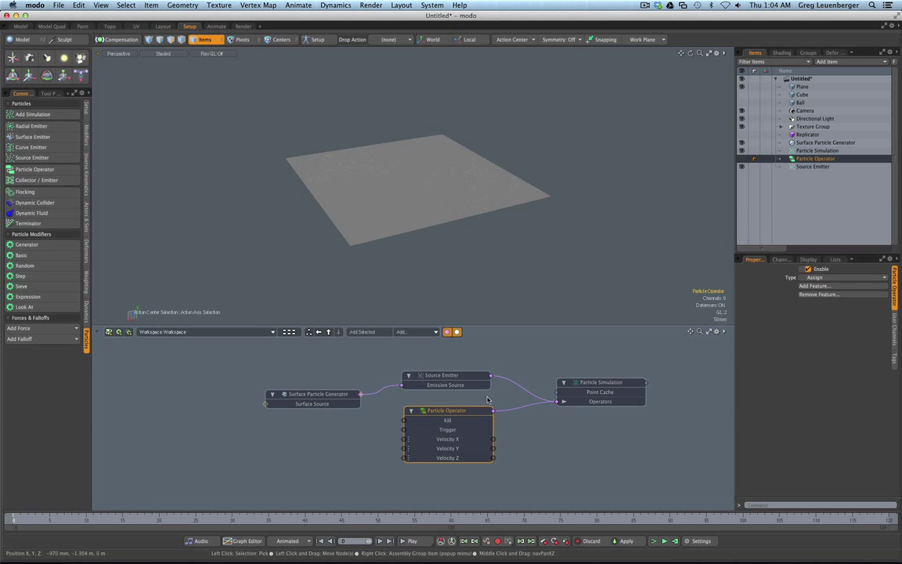
left_click(891, 332)
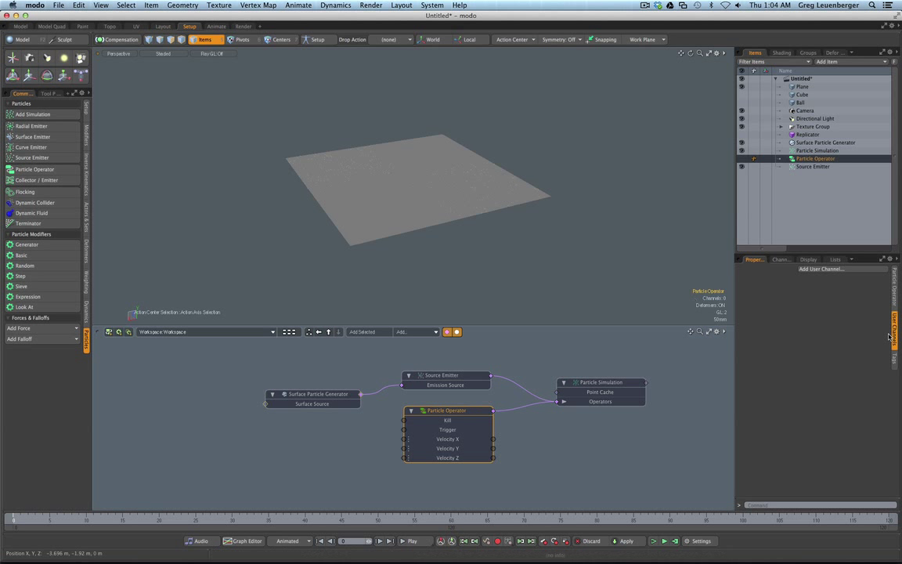
left_click(820, 269)
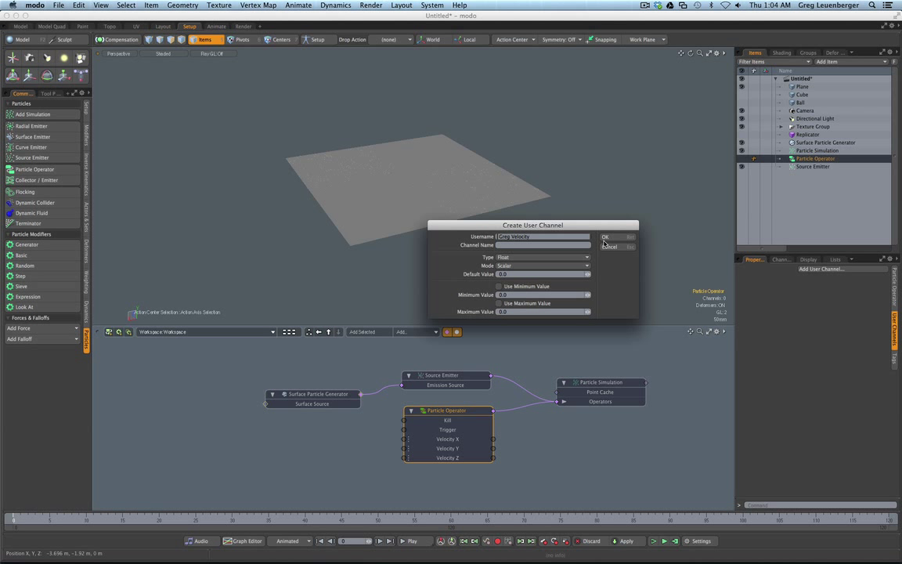
key("Tab")
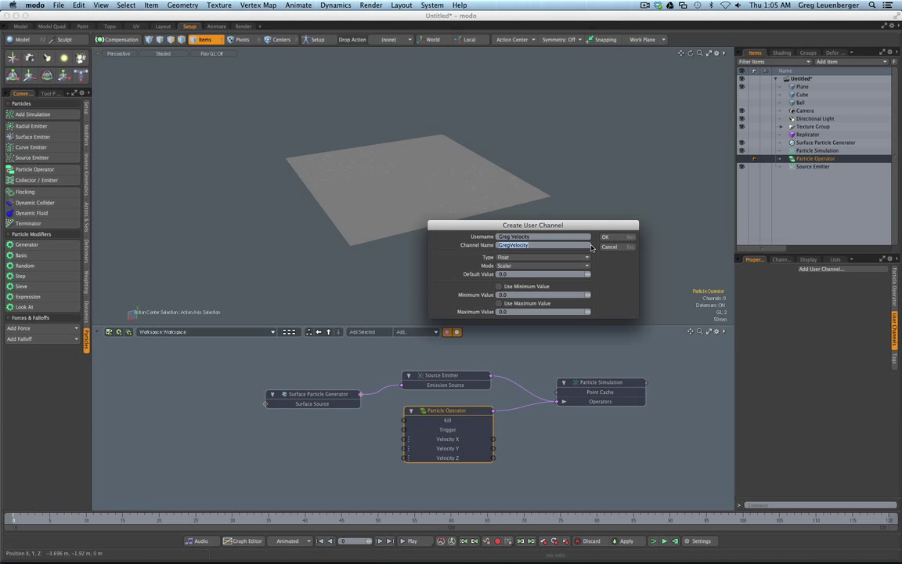
key("Return")
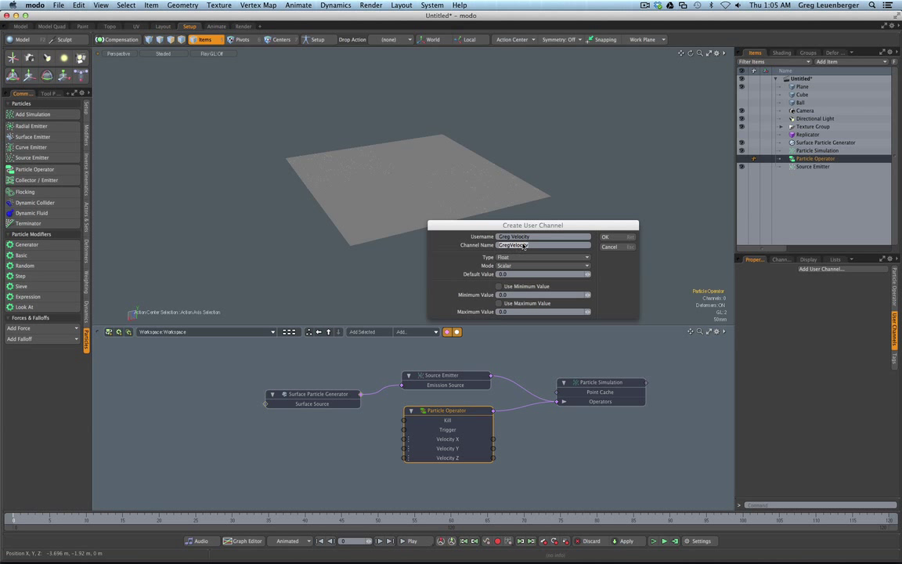
key("Return")
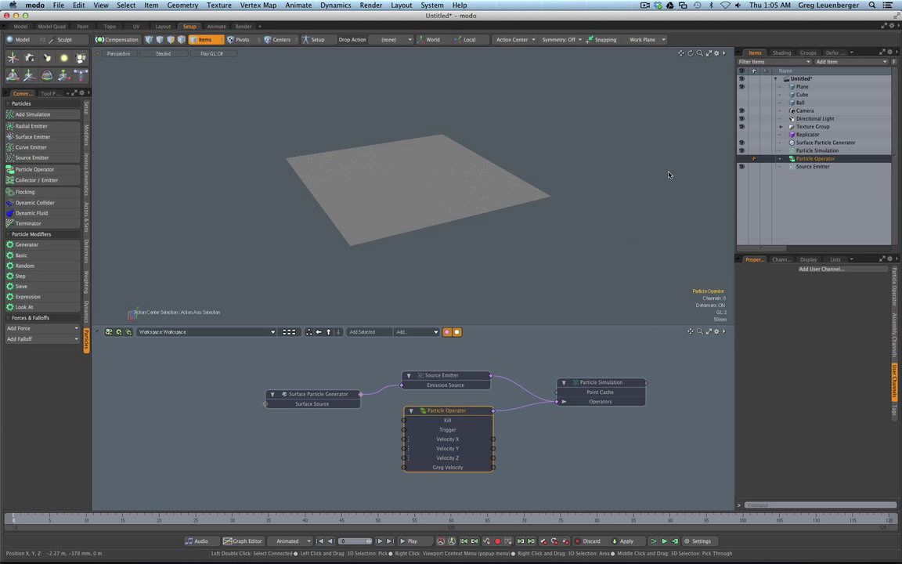
Set the Particle Operator's custom velocity channel to 5.0.
double_click(448, 467)
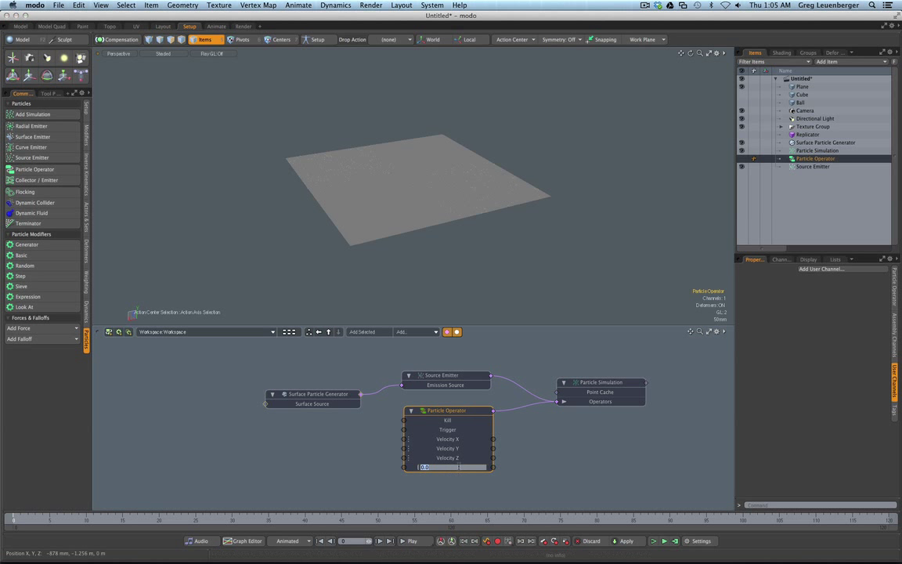
left_click(463, 483)
left_click(895, 334)
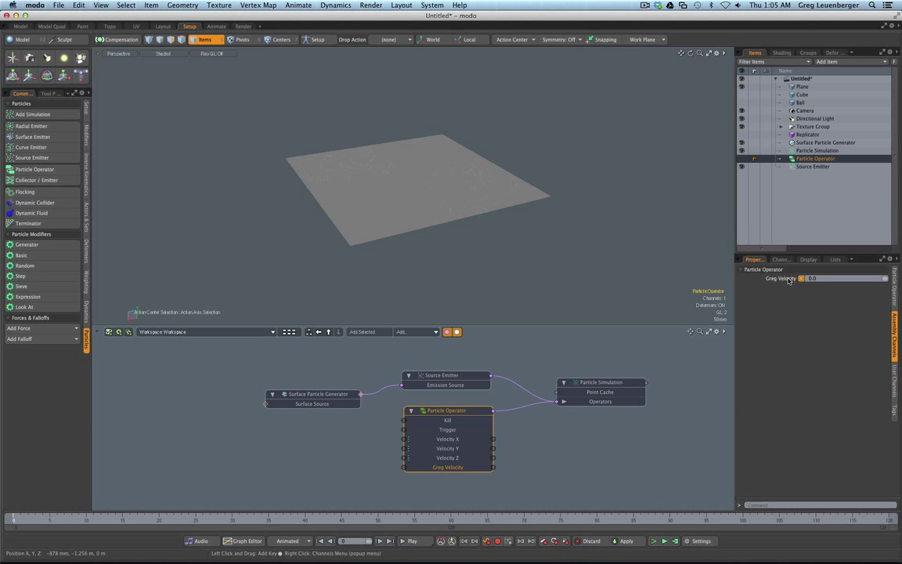
left_click(818, 278)
type("5")
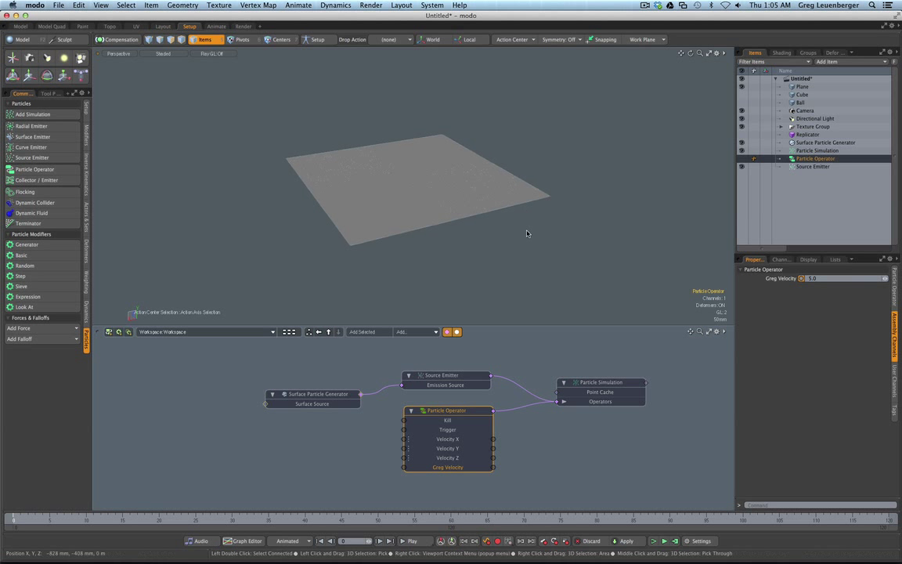
Link the custom velocity channel's output to the Particle Operator's Velocity Y input and start the simulation.
left_click_drag(499, 469, 403, 449)
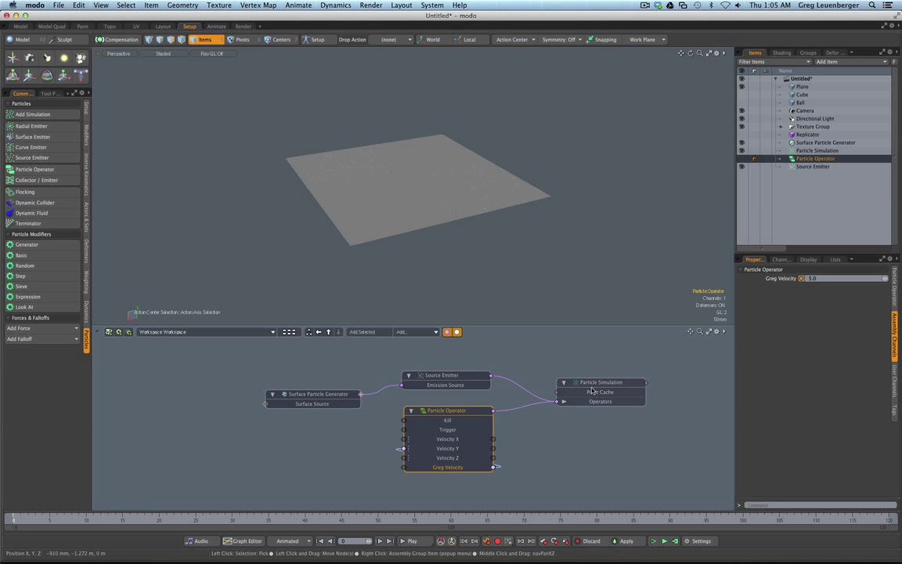
left_click(654, 541)
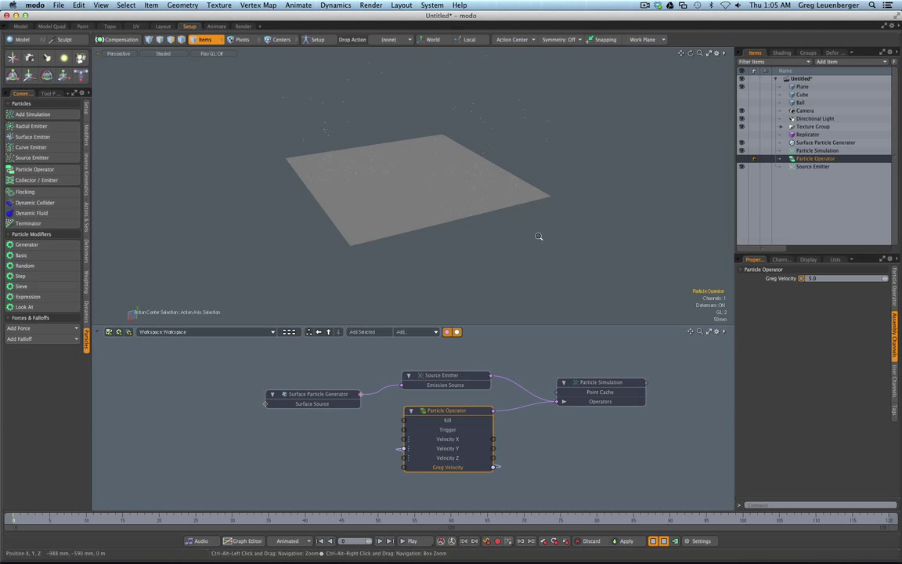
scroll(540, 240, "down", 5)
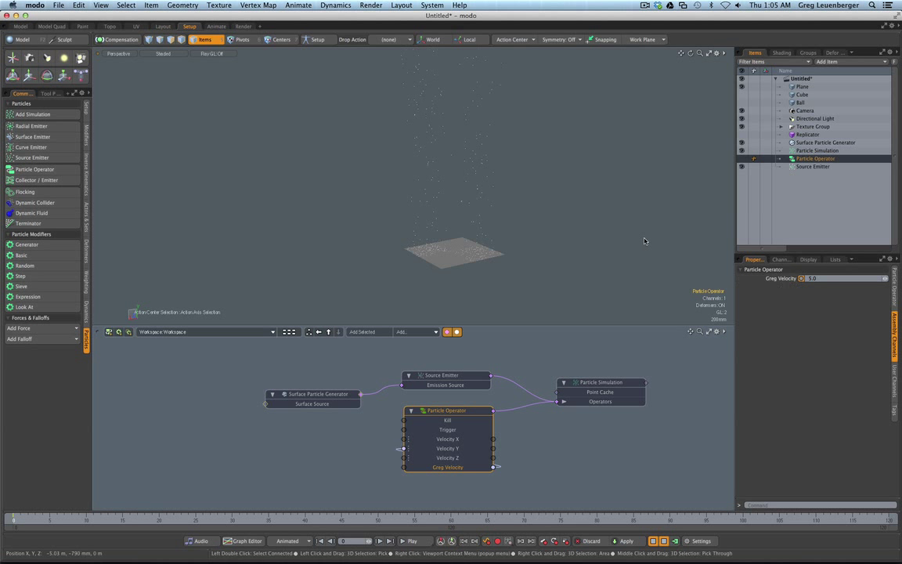
Lower the custom velocity channel to 0.822 with Channel Haul during the simulation, and shift the Particle Operator node slightly down.
key("c")
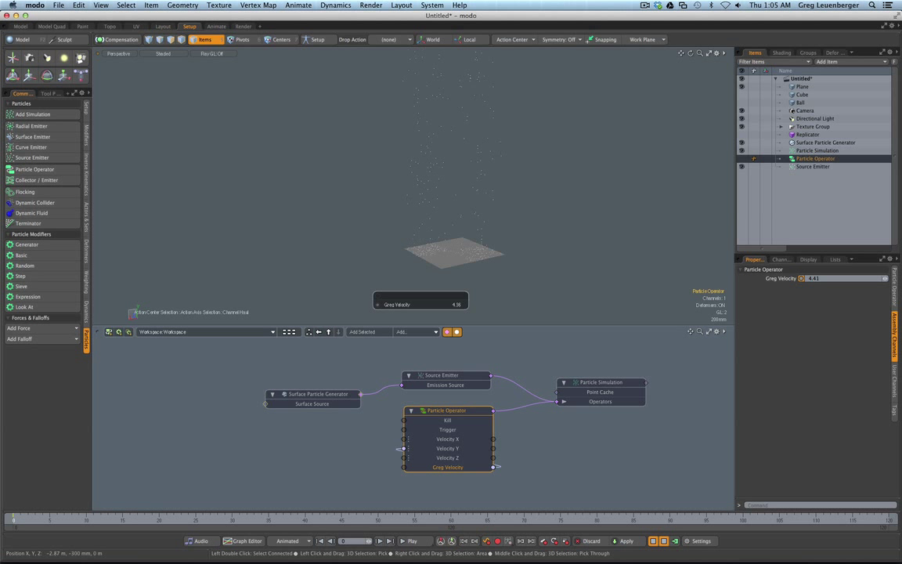
left_click_drag(595, 239, 560, 263)
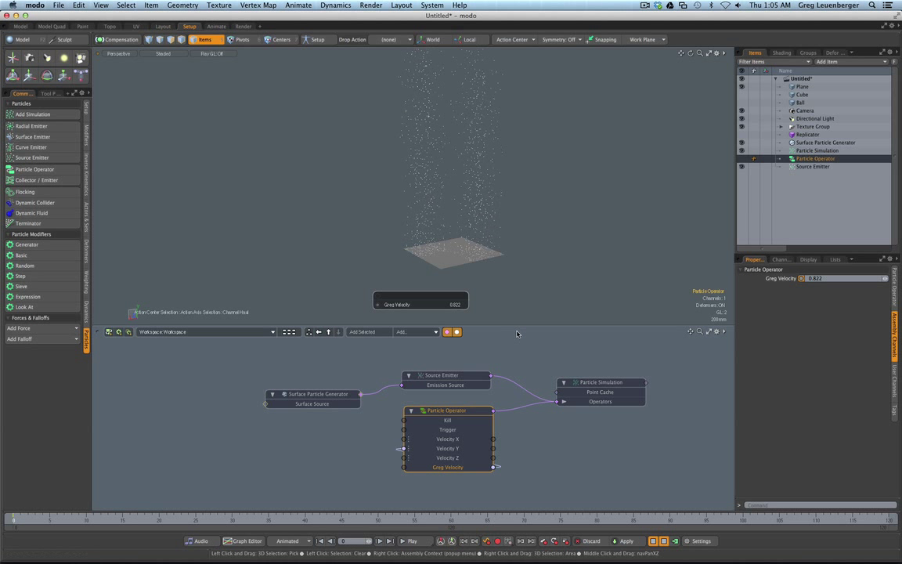
left_click_drag(470, 408, 472, 415)
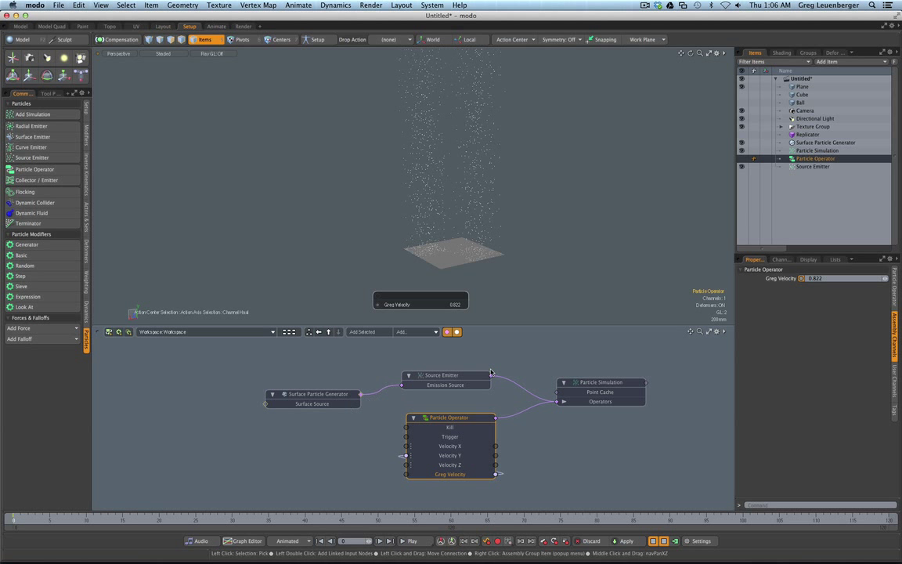
left_click(532, 460)
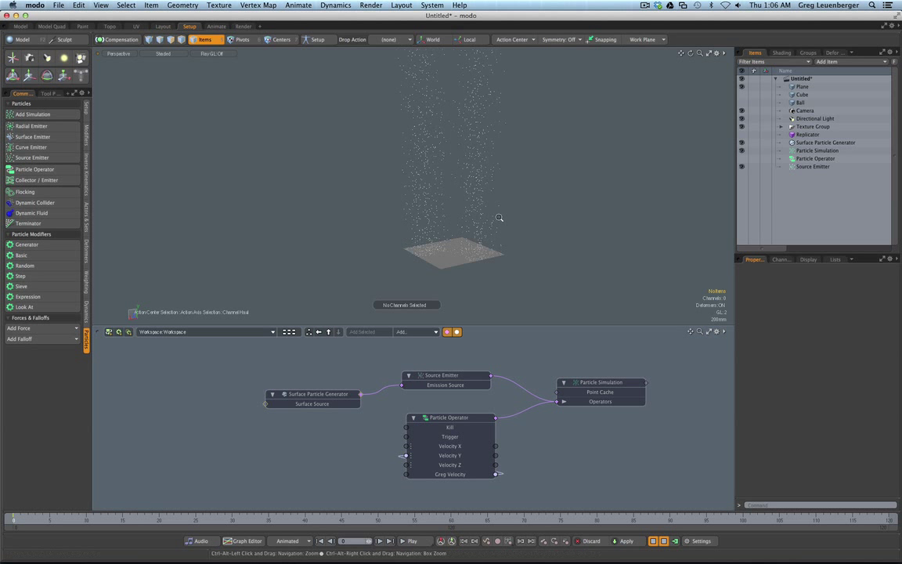
scroll(501, 219, "down", 3)
left_click_drag(502, 218, 459, 242, "alt+shift")
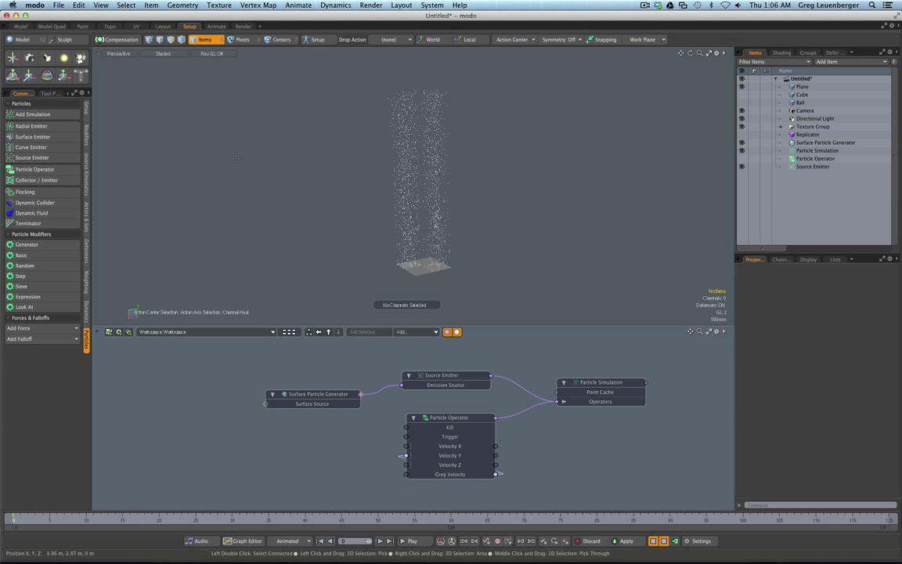
Add a new cube mesh around the plane and rename it Killer Cube.
left_click(22, 39)
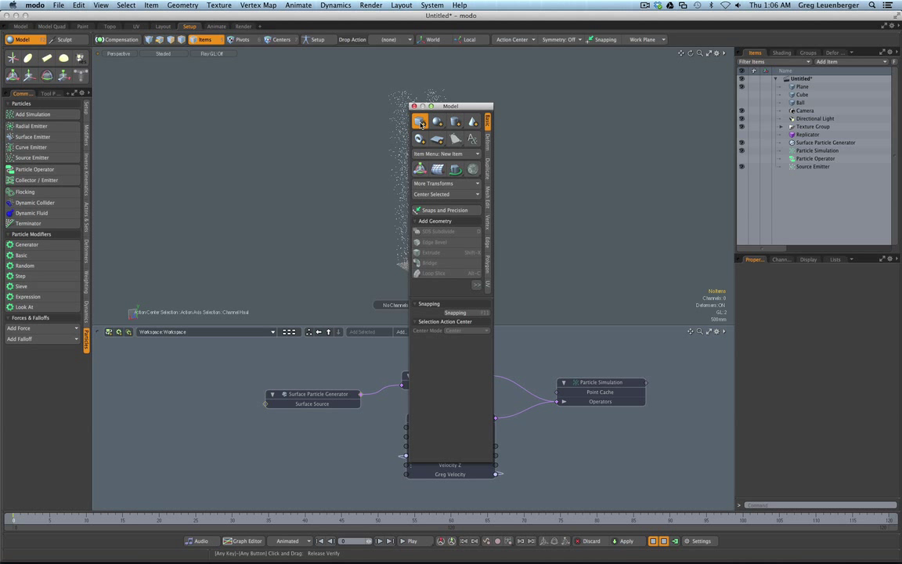
left_click(421, 124)
left_click_drag(802, 150, 818, 110)
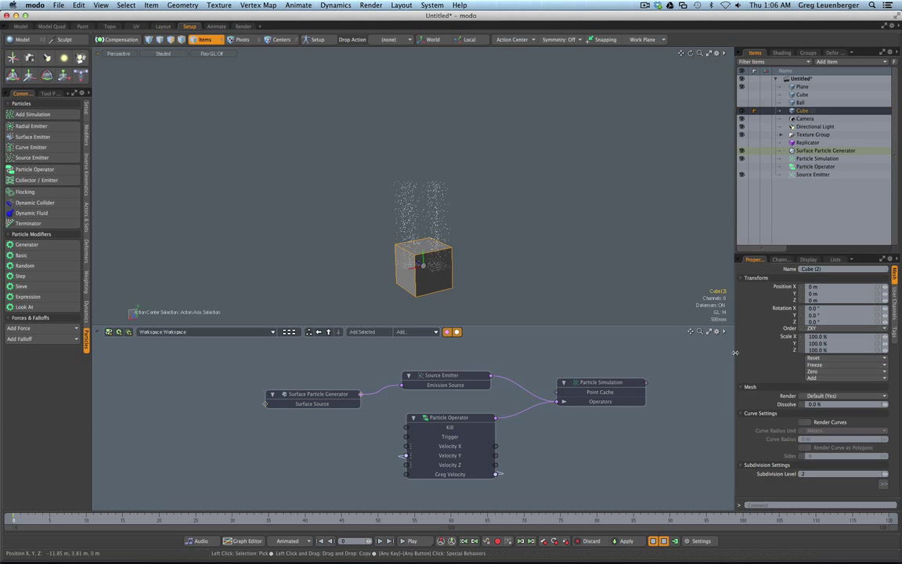
double_click(824, 113)
type("Killer C")
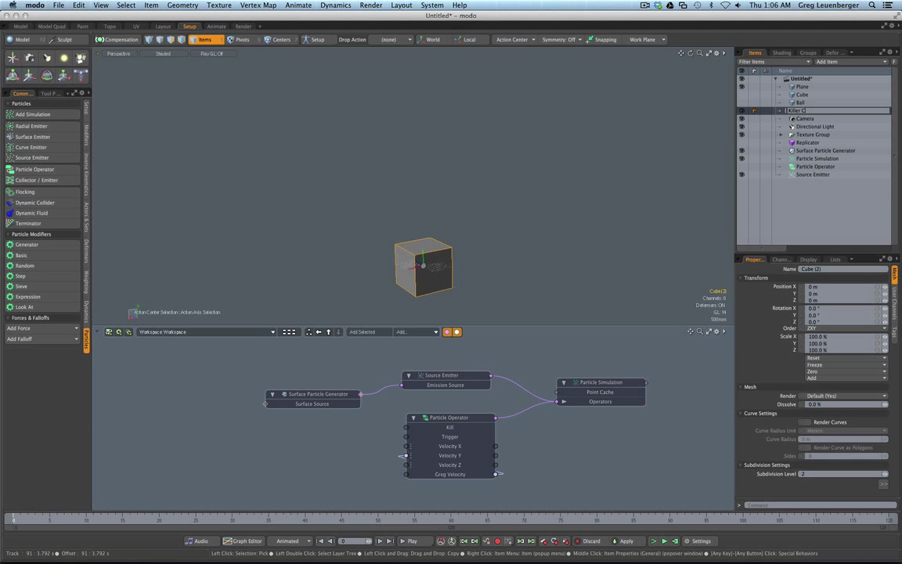
type("ube")
key("Return")
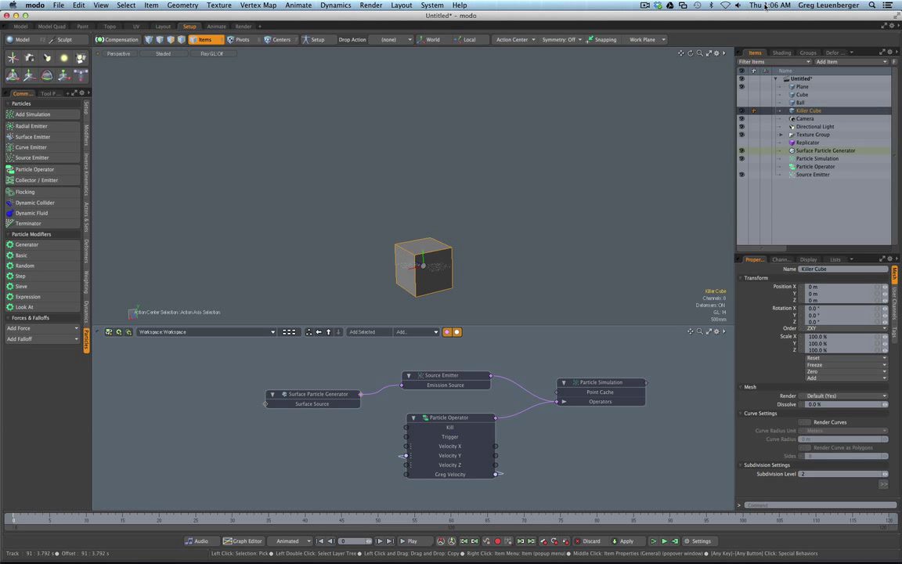
Group the Surface Particle Generator, Particle Simulation, Particle Operator and Source Emitter under a group locator named Particle Group.
left_click(809, 173)
left_click(814, 166, "ctrl")
left_click(814, 158, "ctrl")
left_click(811, 150, "ctrl")
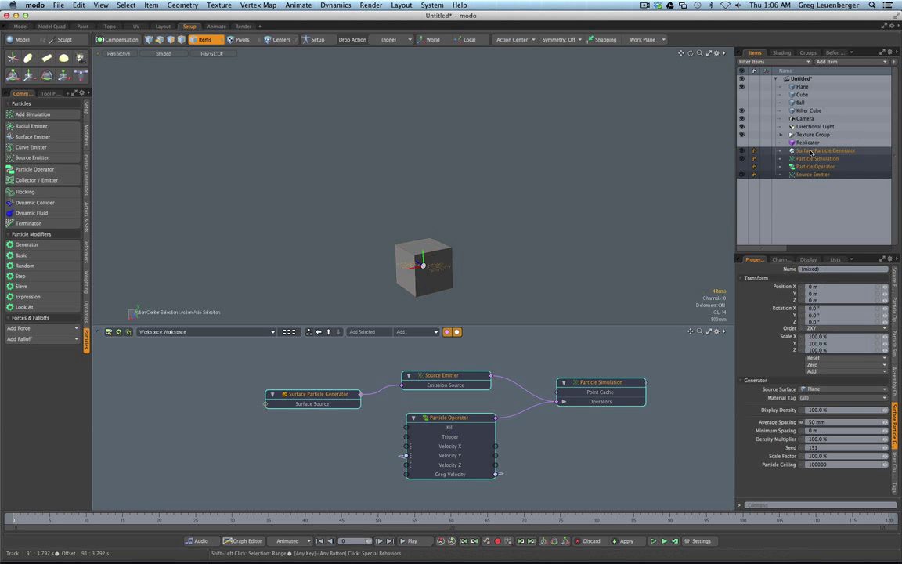
key("ctrl+g")
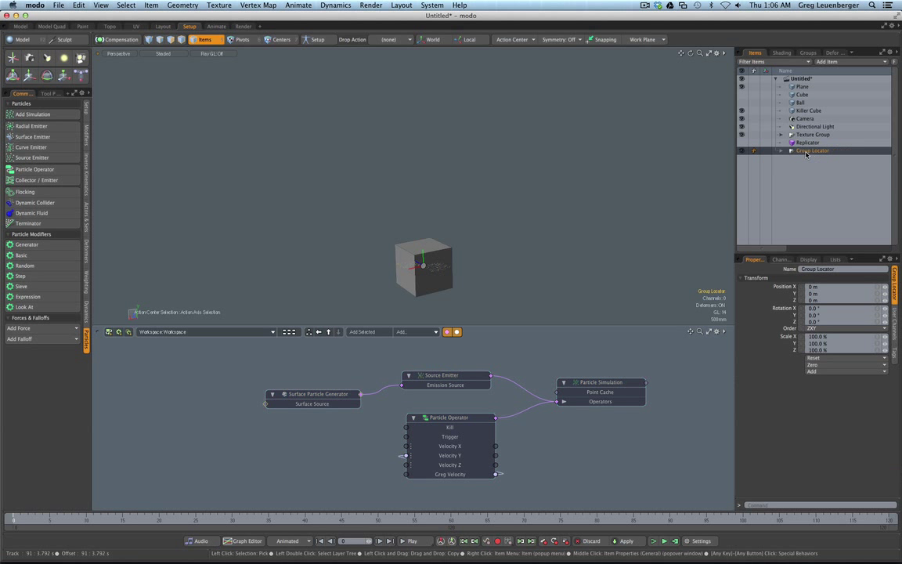
double_click(806, 153)
type("Part")
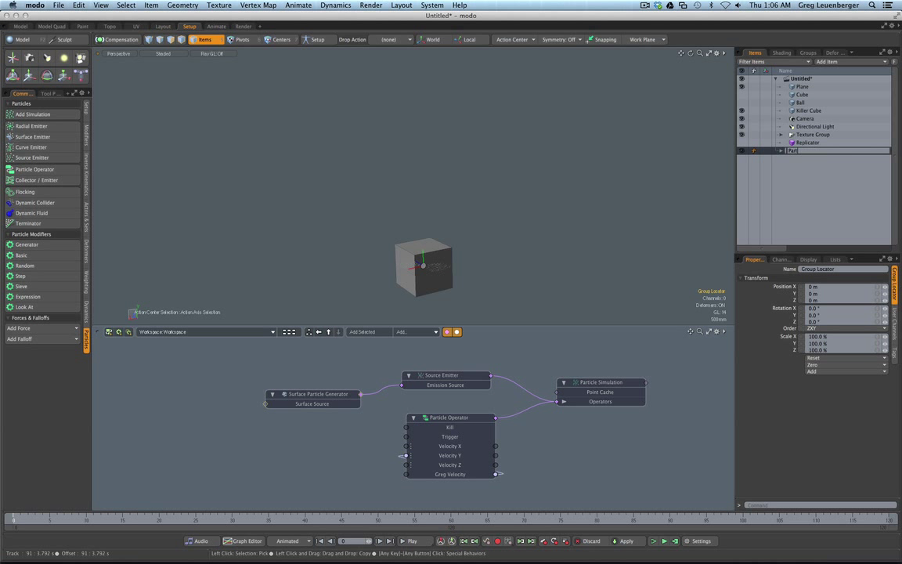
type("icle Grouop")
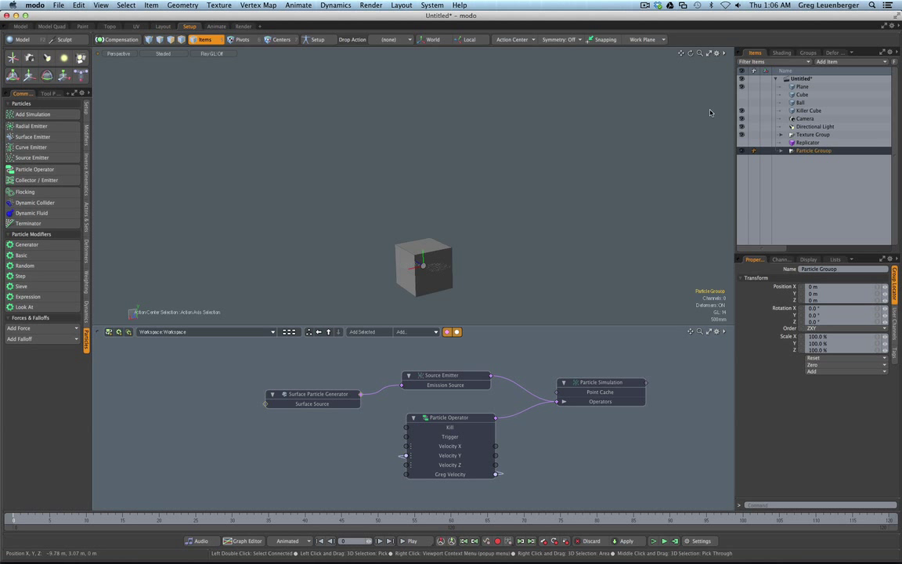
key("Return")
double_click(814, 151)
key("BackSpace")
key("BackSpace")
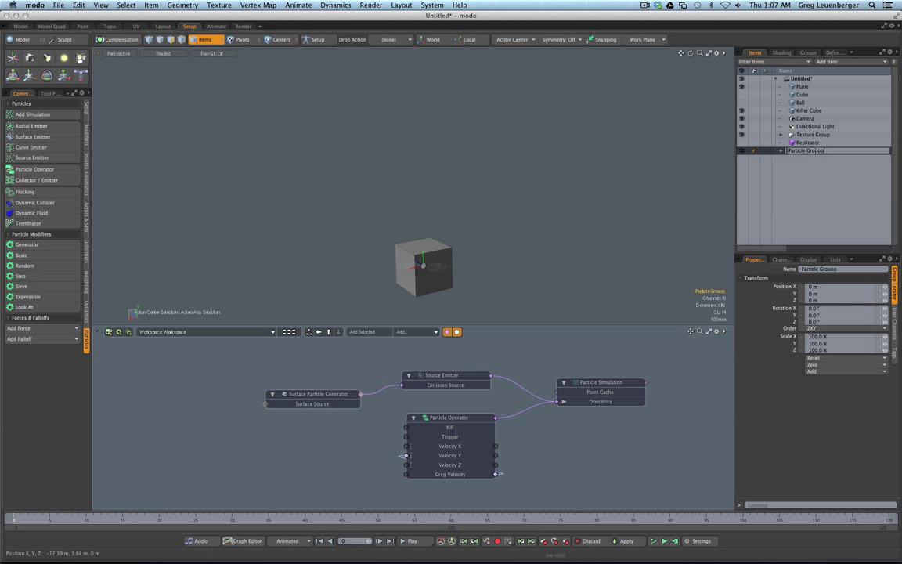
type("p")
key("Return")
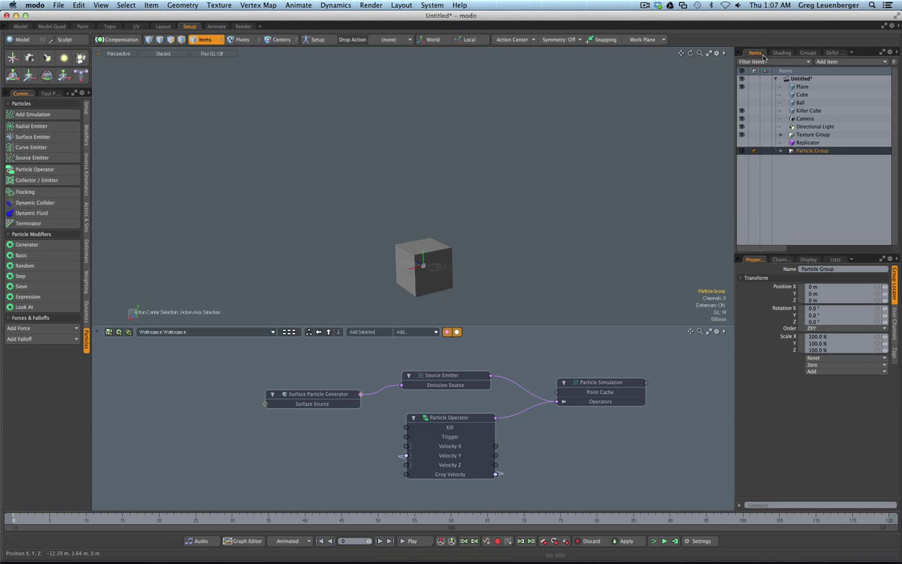
Move the Replicator into the Particle Group and expand the group.
left_click_drag(807, 143, 812, 155)
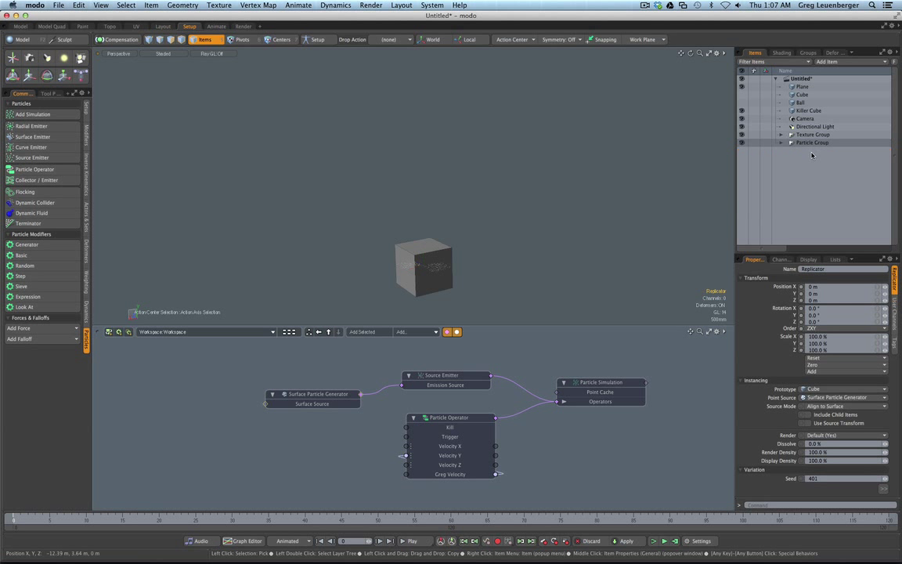
right_click(780, 142)
left_click(769, 148)
left_click(780, 142)
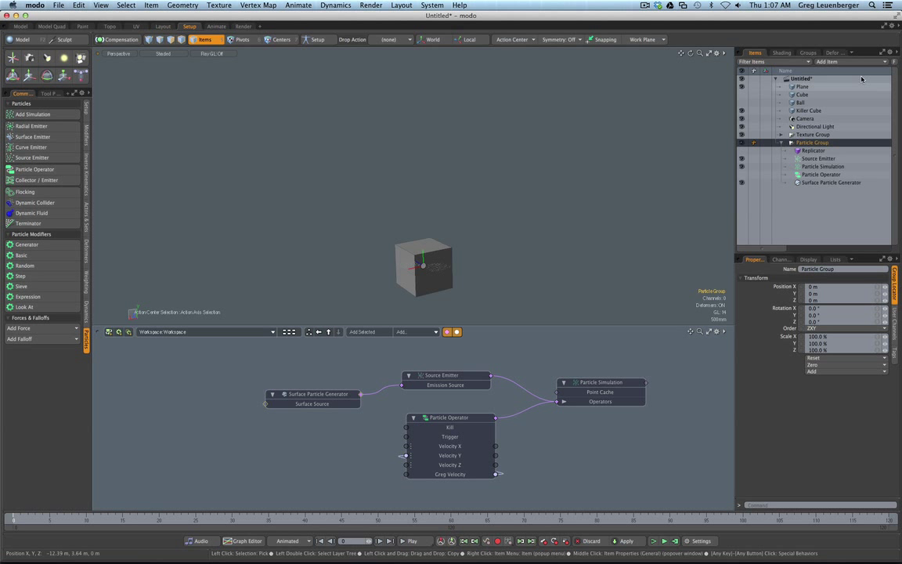
Set the Particle Group's editor color to green and collapse the group.
right_click(778, 143)
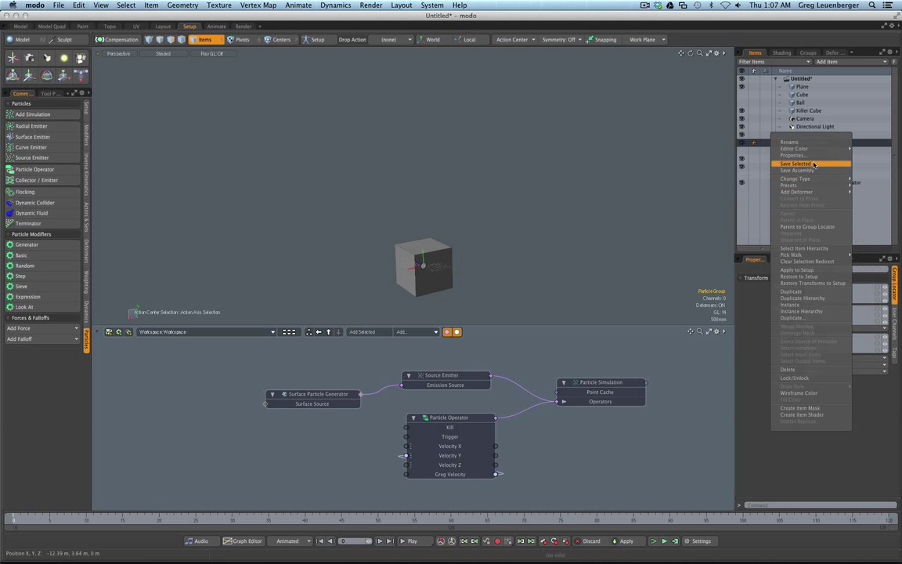
mouse_move(814, 153)
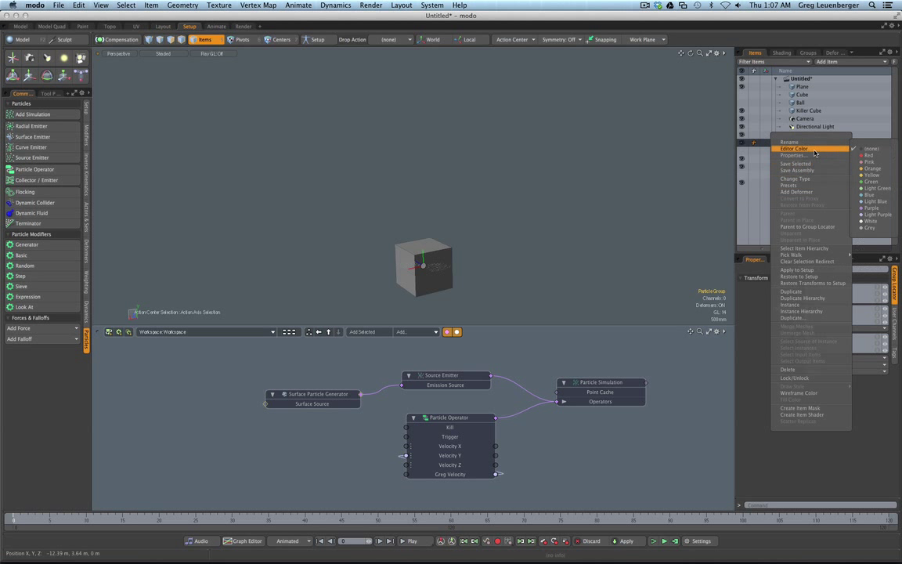
left_click(871, 182)
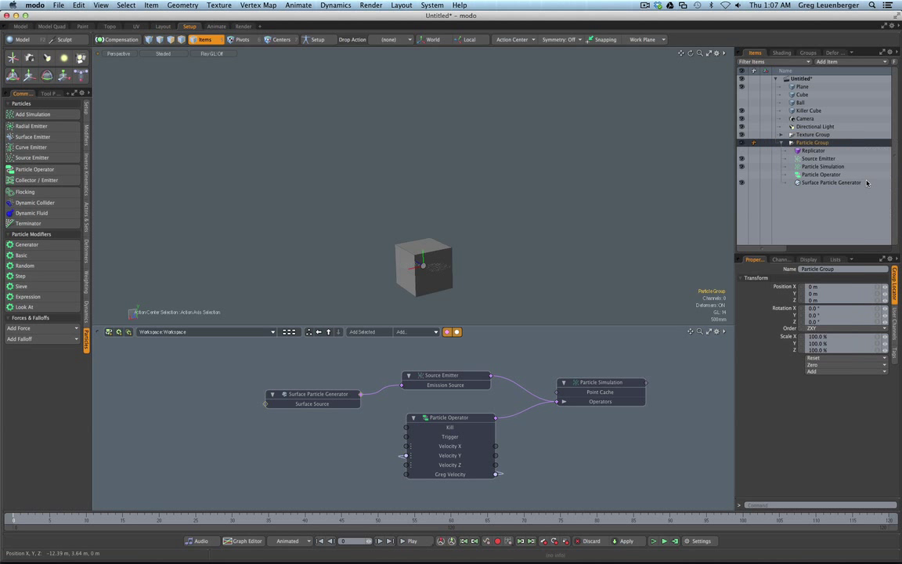
left_click(781, 143)
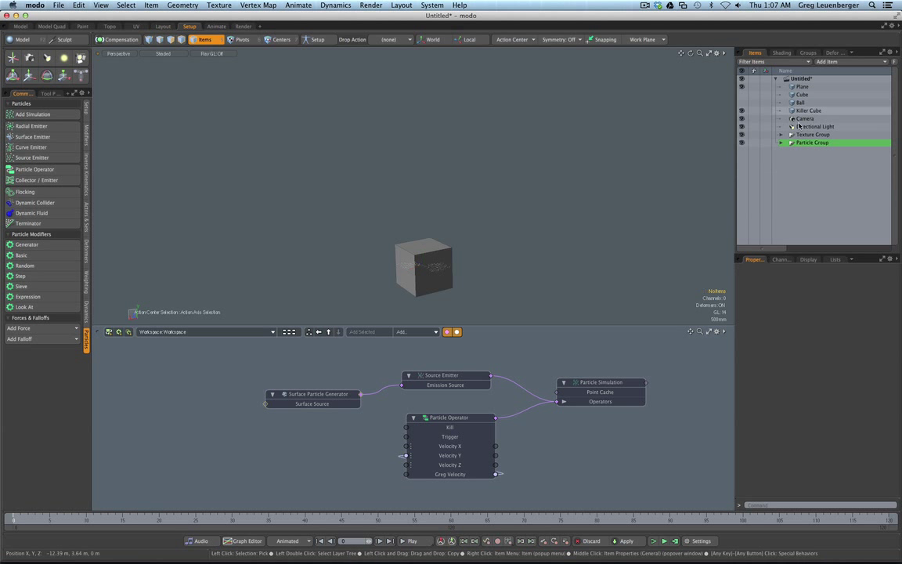
left_click(806, 110)
left_click(801, 87, "shift")
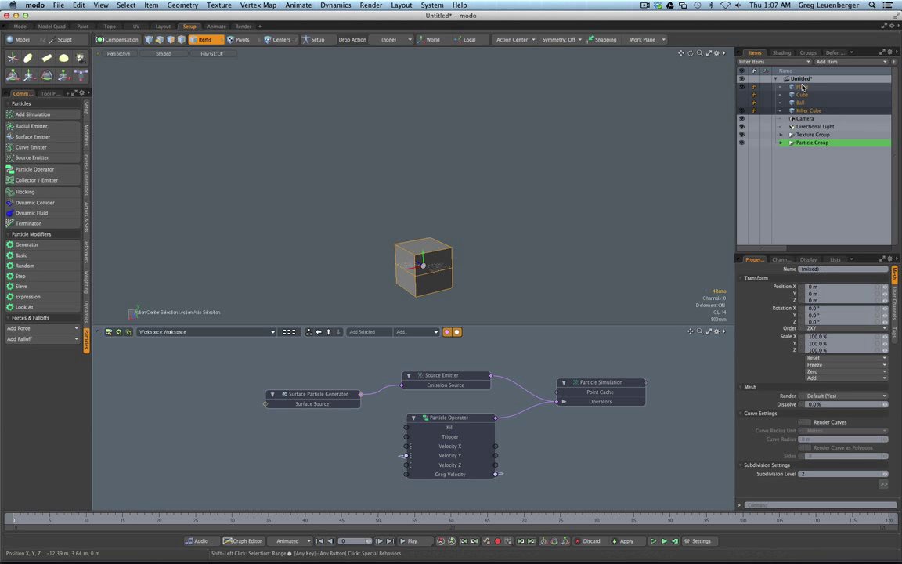
left_click(807, 126)
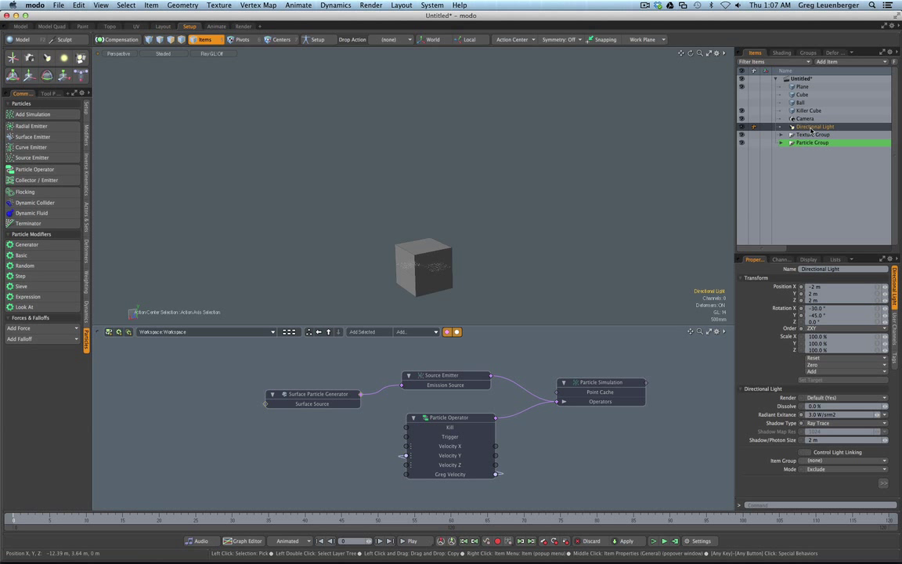
left_click(807, 110)
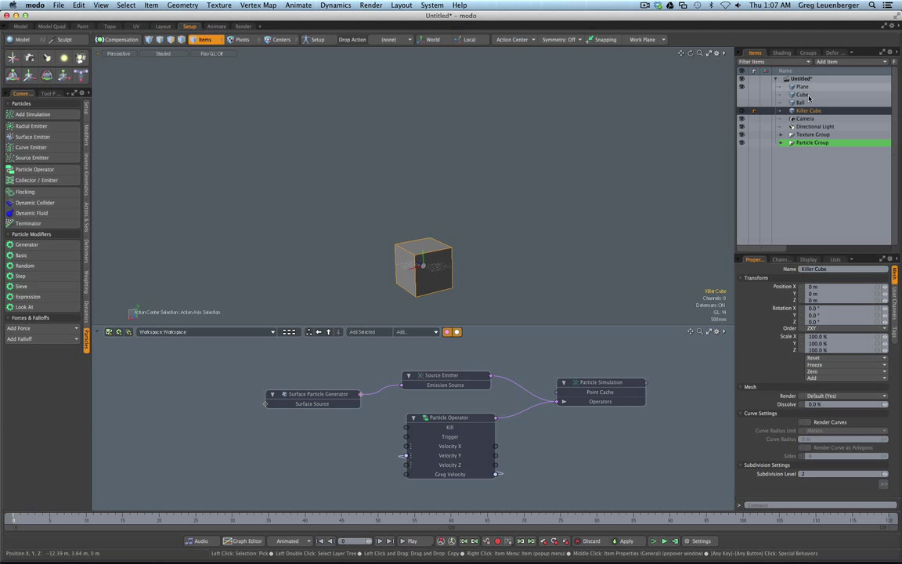
left_click(784, 200)
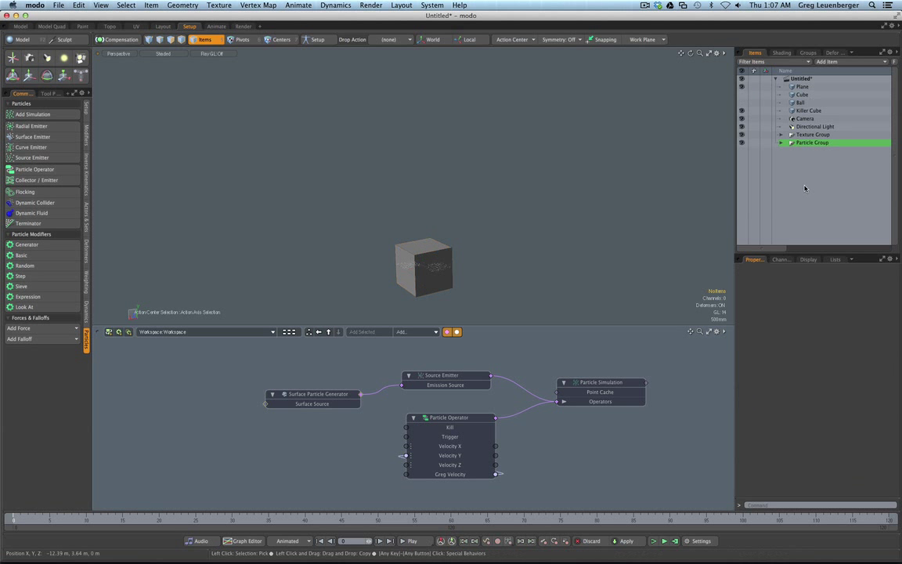
Move the Killer Cube straight up above the plane to a Y position of about 2.9 m.
left_click(808, 110)
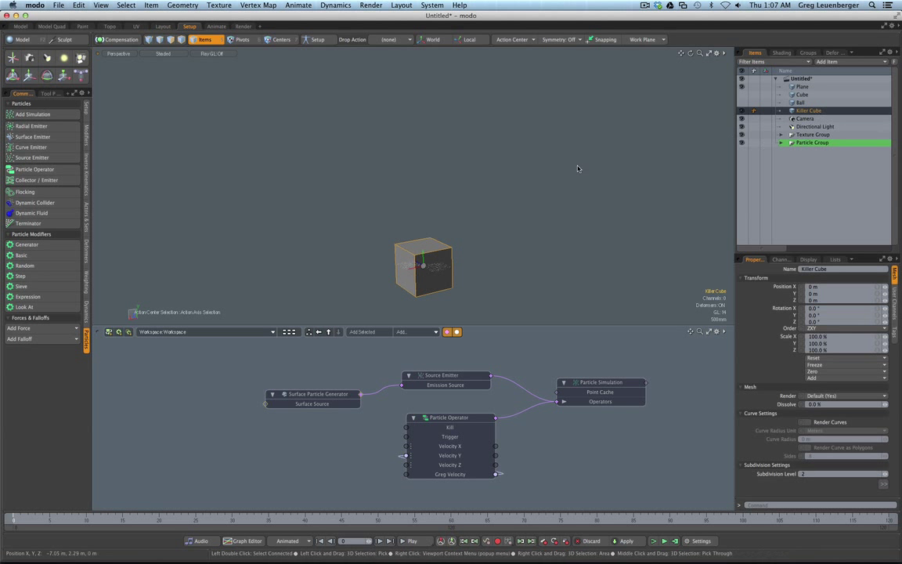
key("w")
left_click_drag(458, 272, 417, 166)
key("Escape")
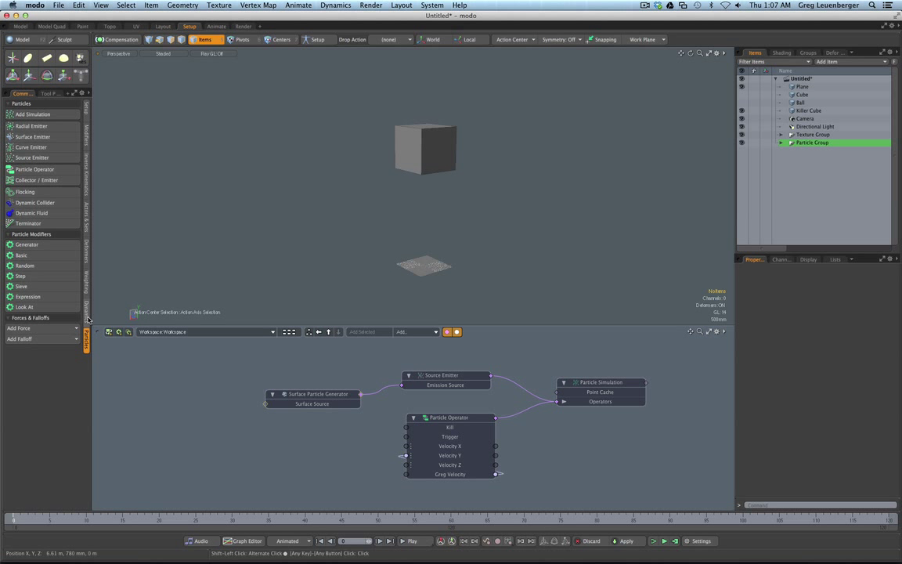
Make the Killer Cube a passive rigid body.
left_click(86, 316)
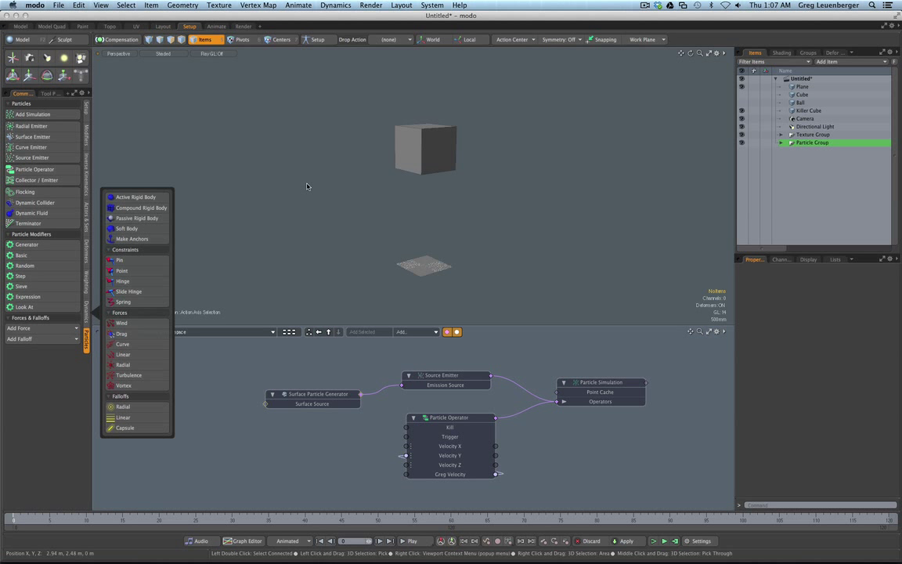
left_click(423, 149)
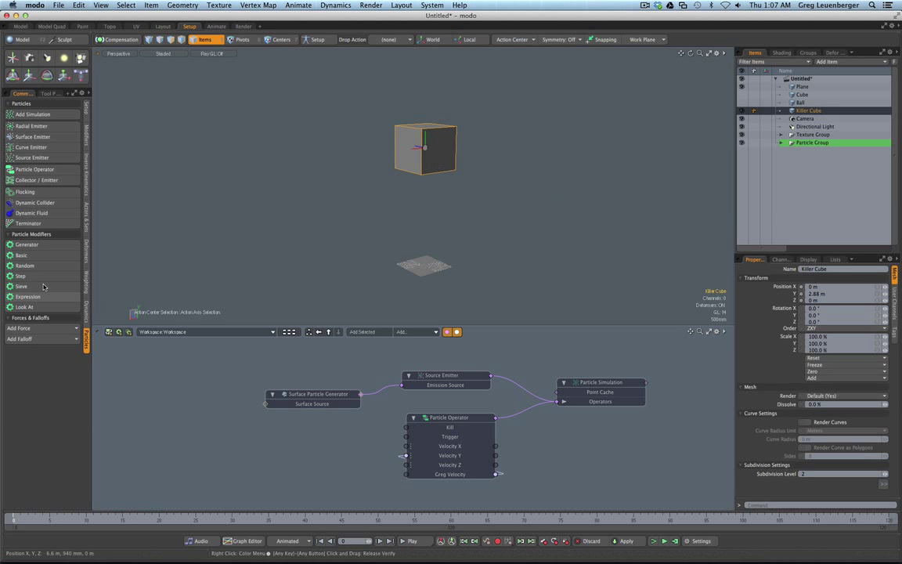
left_click(86, 311)
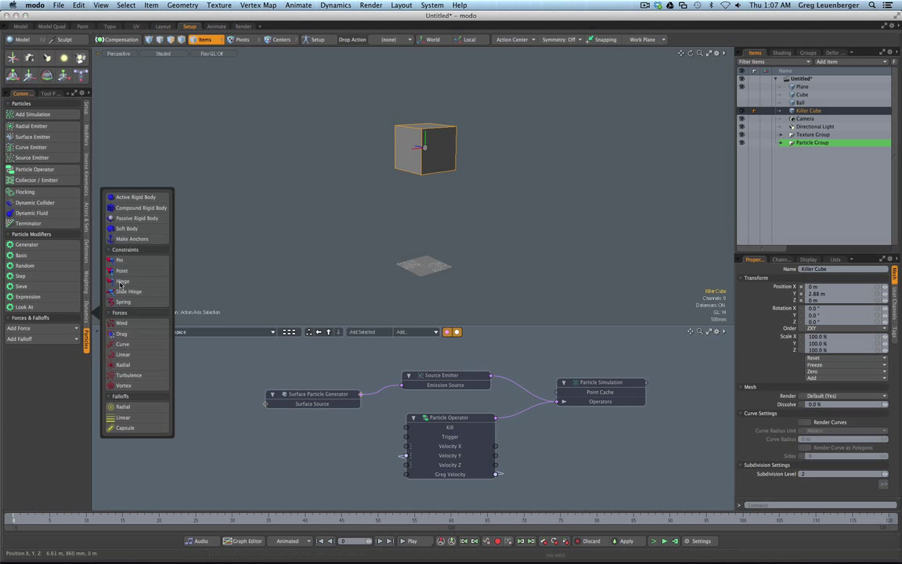
left_click(133, 198)
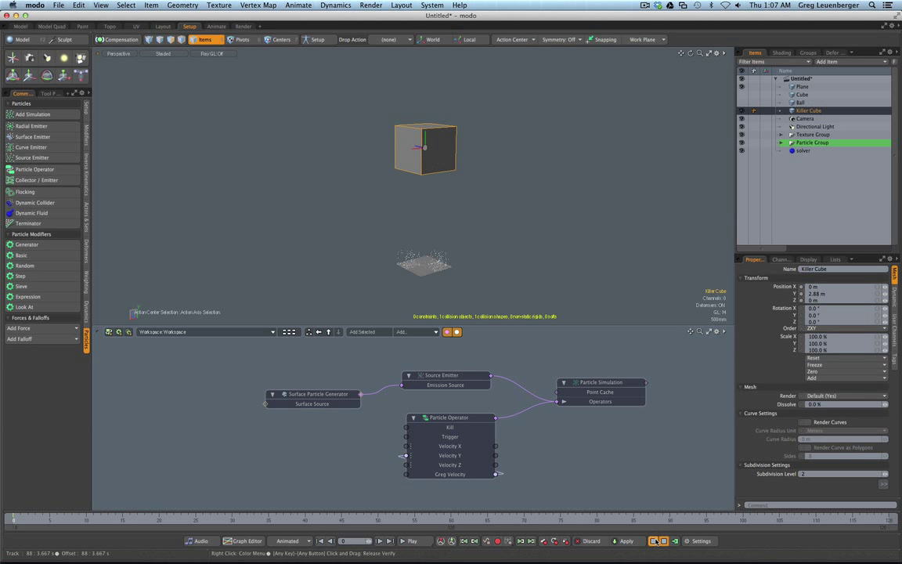
Run the simulation to examine how the particles behave at the Killer Cube, and stop it.
left_click(655, 540)
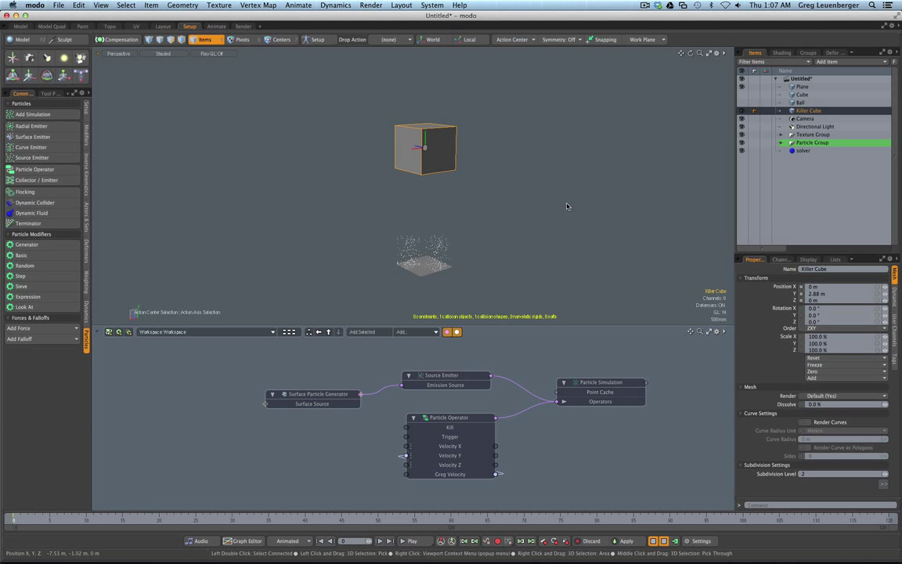
left_click(486, 227)
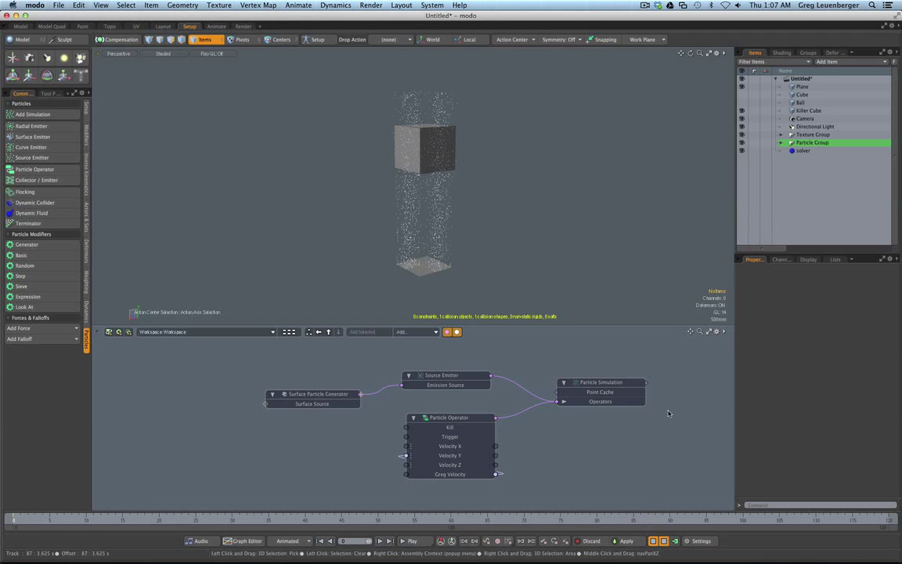
left_click(653, 540)
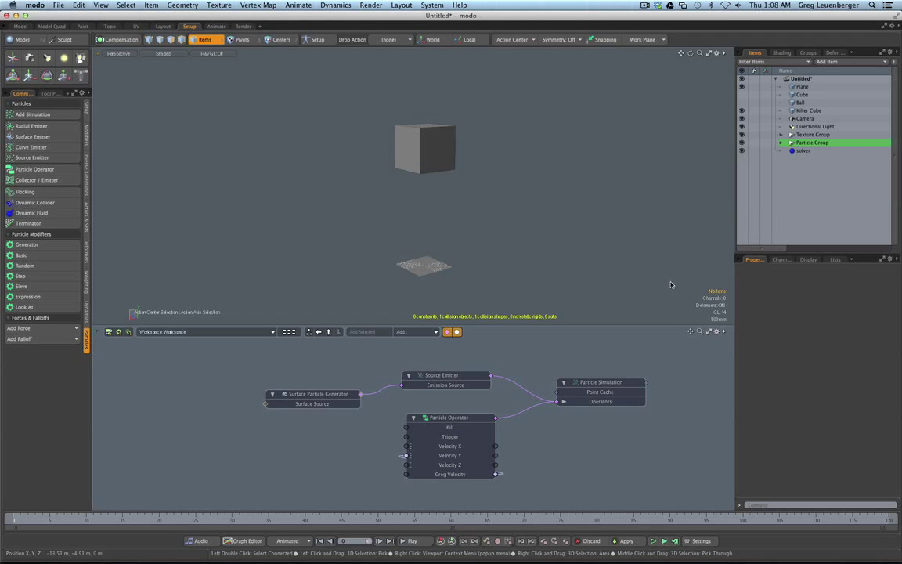
Shift the Particle Operator and Source Emitter nodes slightly aside, and add a Dynamic Collider to the Particle Simulation.
left_click_drag(463, 413, 447, 420)
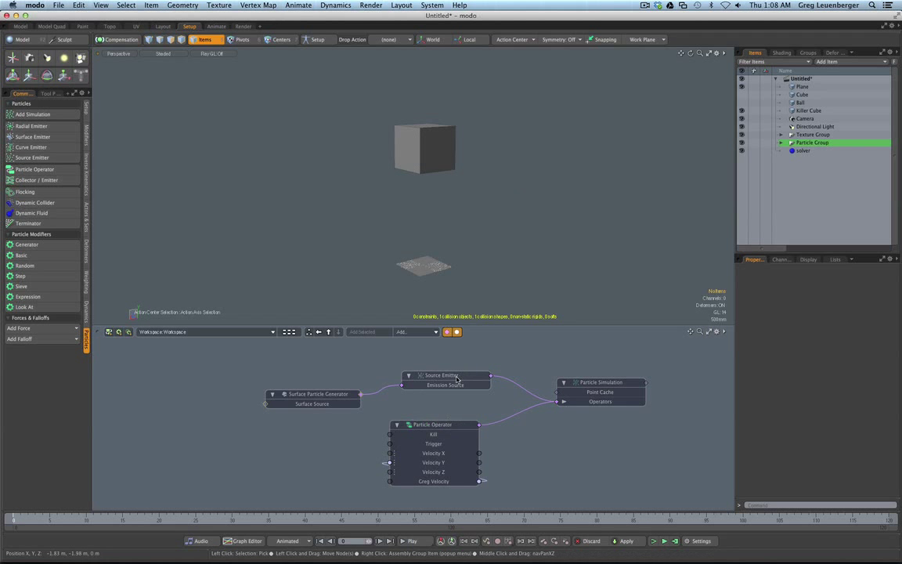
left_click_drag(457, 379, 450, 377)
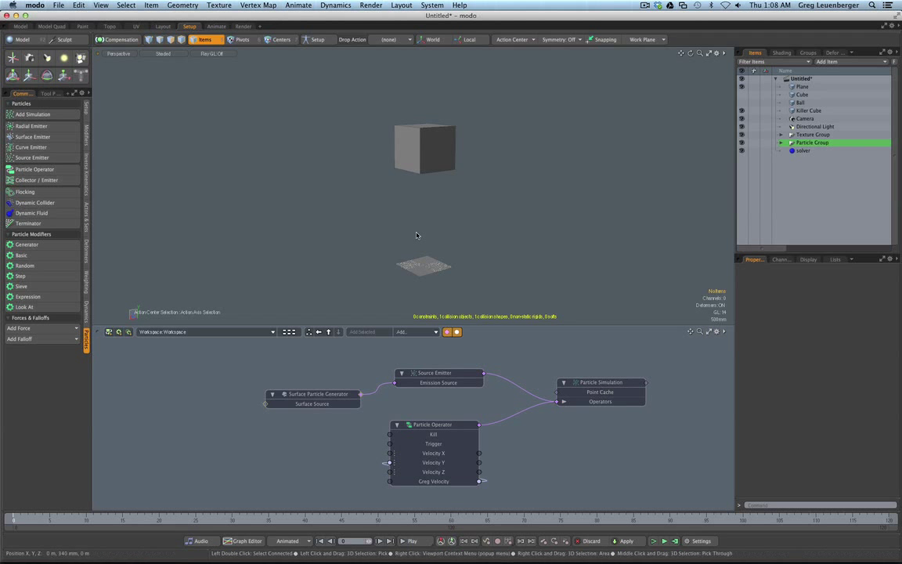
left_click(423, 162)
left_click(600, 382)
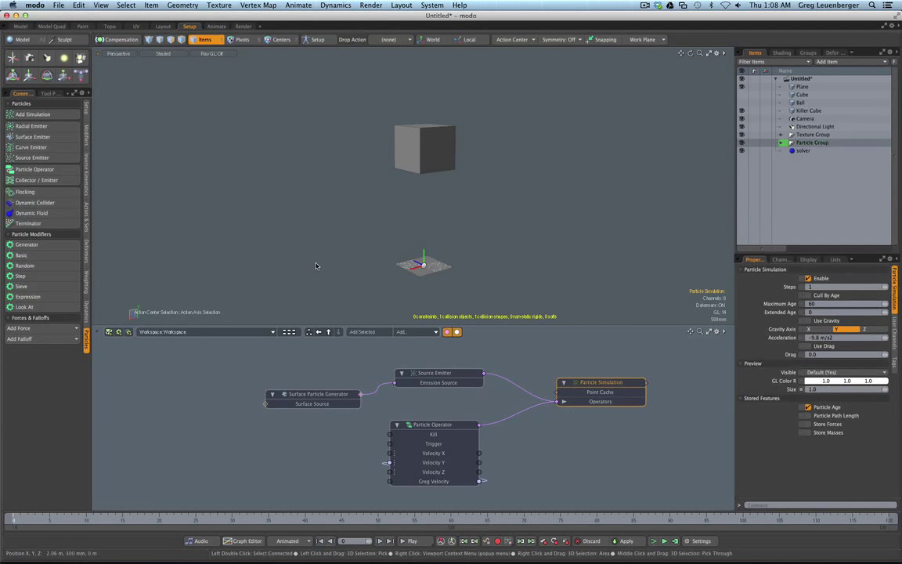
left_click(39, 203)
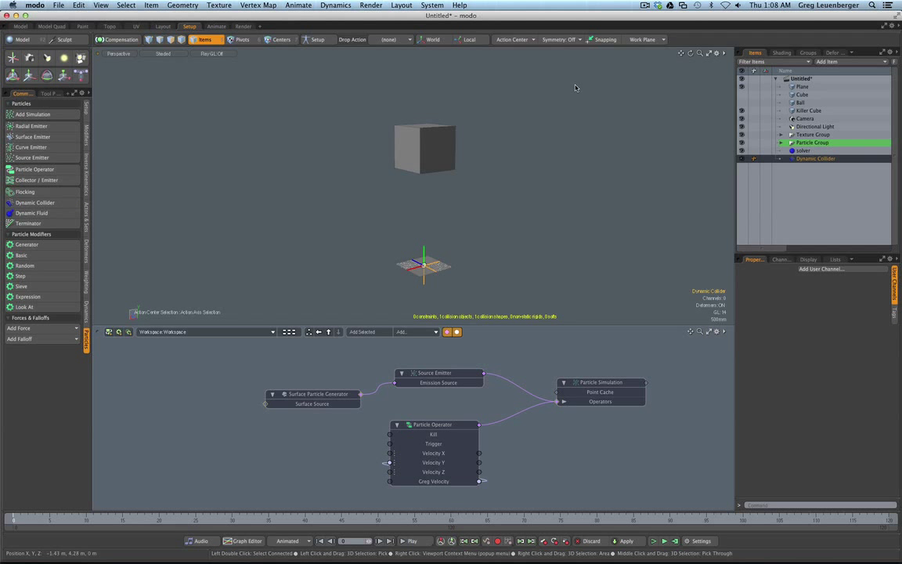
Add the Dynamic Collider and solver to the schematic and arrange their nodes below the Particle Simulation.
left_click_drag(751, 297, 580, 496)
left_click_drag(445, 427, 430, 424)
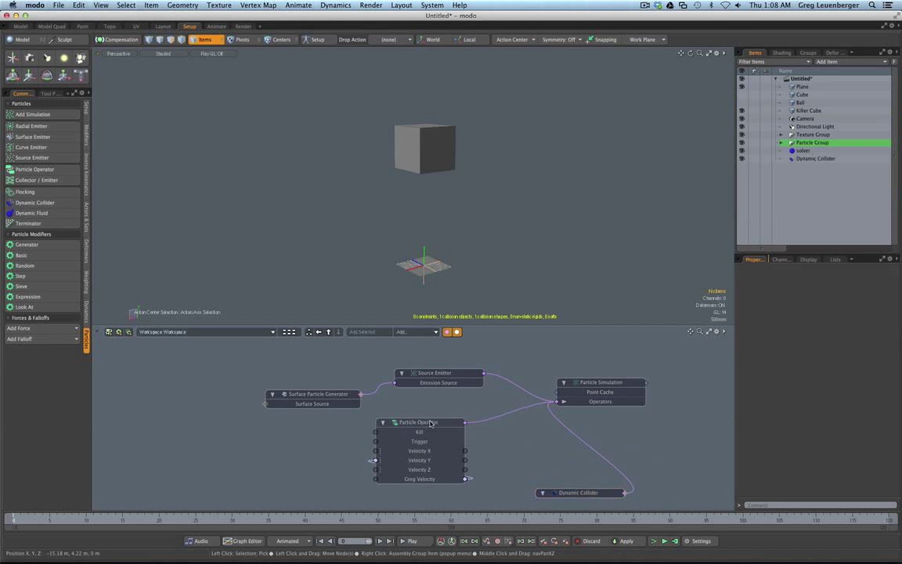
left_click_drag(800, 152, 674, 450)
left_click_drag(580, 492, 552, 479)
left_click_drag(687, 444, 666, 458)
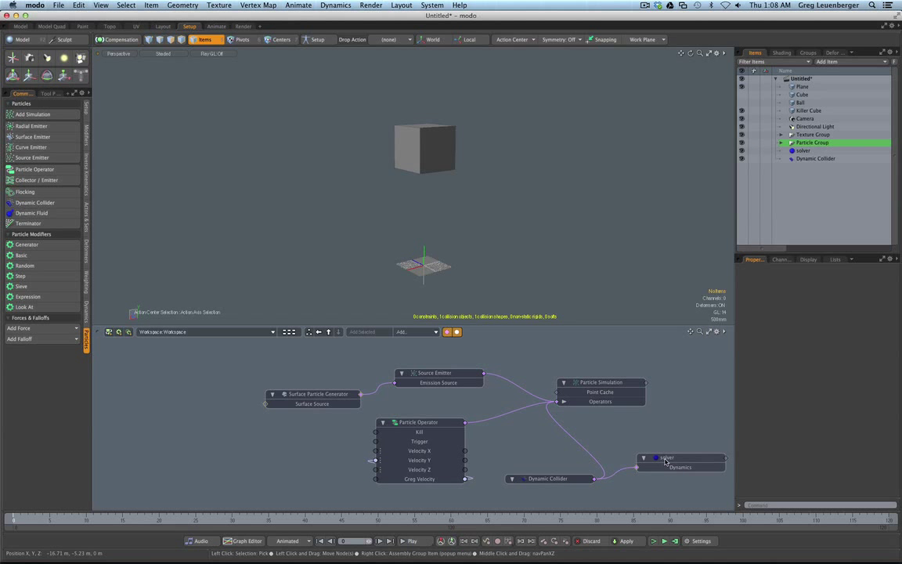
left_click_drag(567, 479, 552, 489)
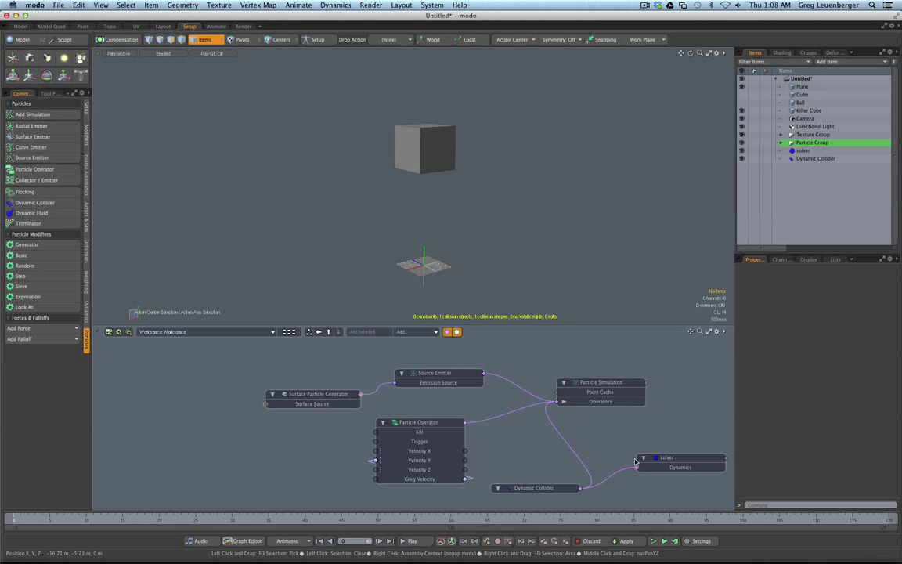
left_click_drag(555, 488, 564, 493)
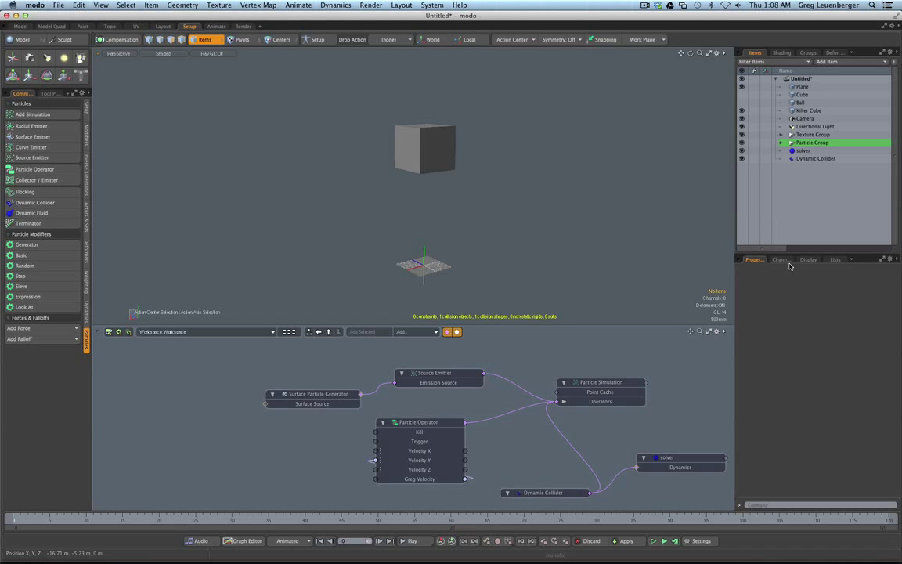
Add the Killer Cube to the schematic and place its node between the Particle Operator and the solver.
left_click(808, 111)
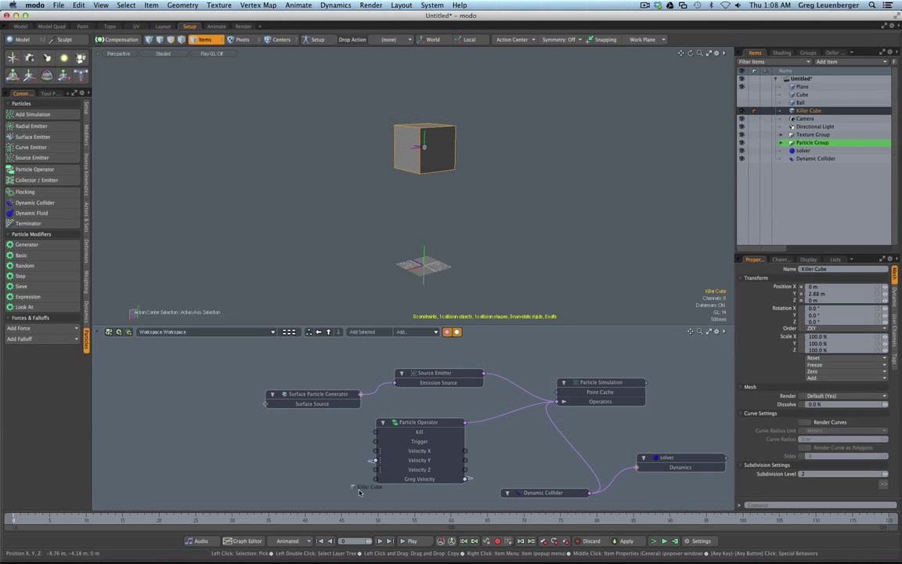
left_click_drag(403, 499, 404, 499)
left_click_drag(469, 499, 551, 462)
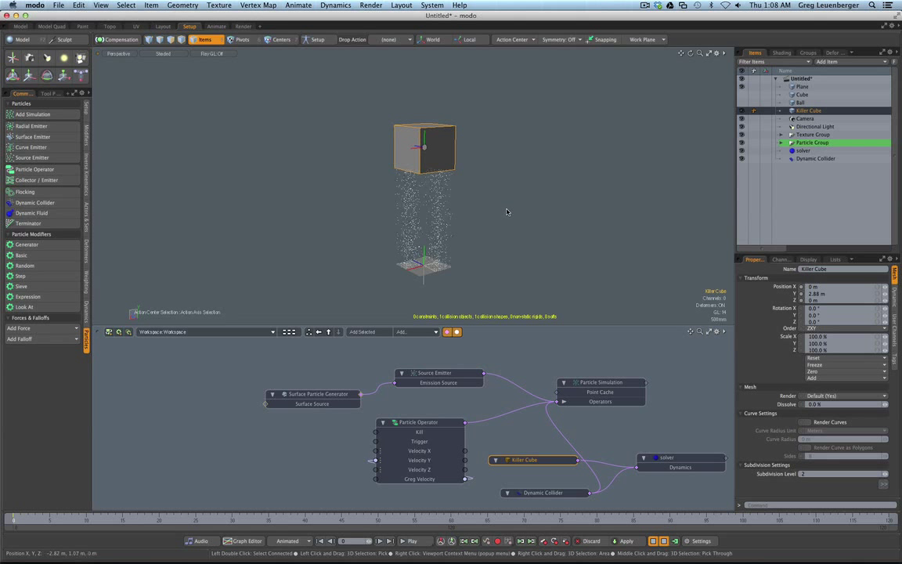
Scale all of the Killer Cube's polygons up uniformly so the cube extends well beyond the particle stream.
left_click_drag(505, 214, 455, 209, "alt")
key("3")
double_click(440, 147)
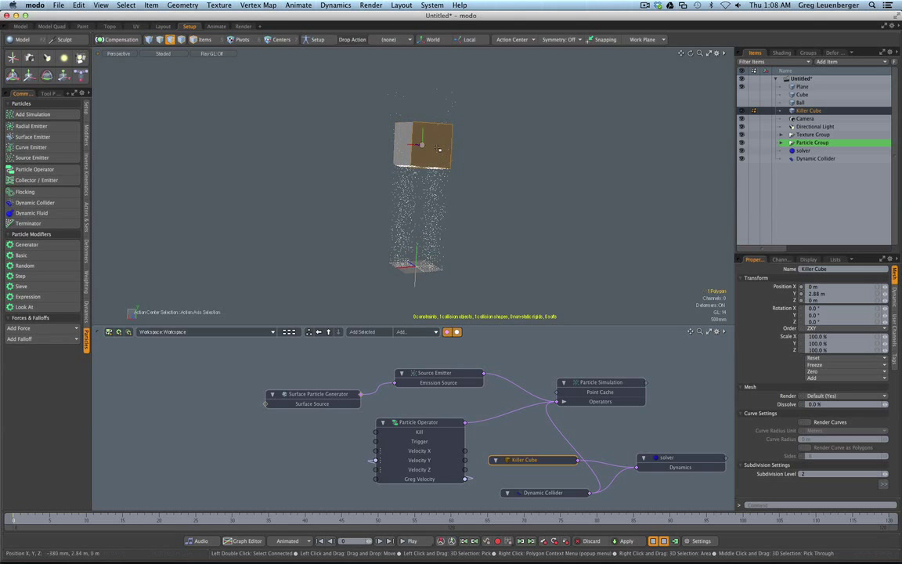
key("r")
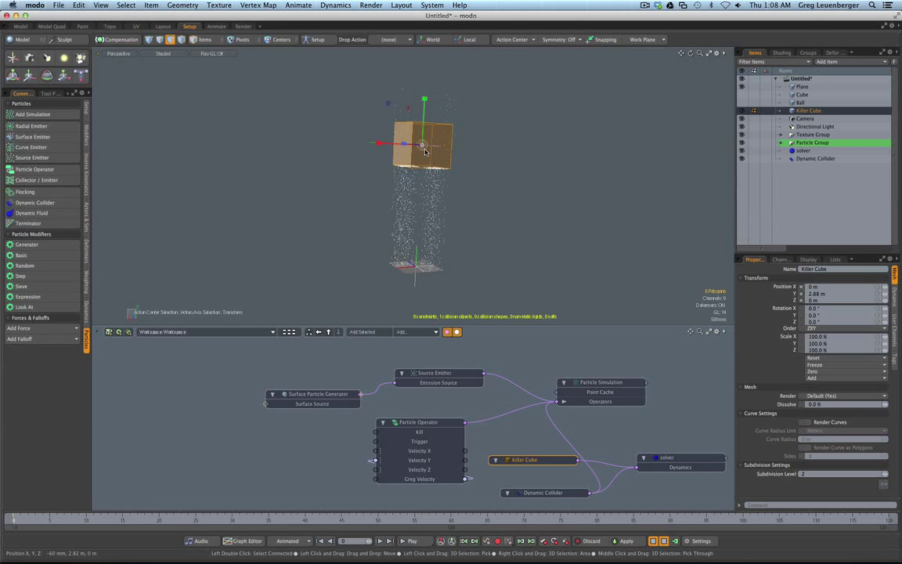
left_click_drag(422, 145, 465, 149)
key("q")
left_click(515, 160)
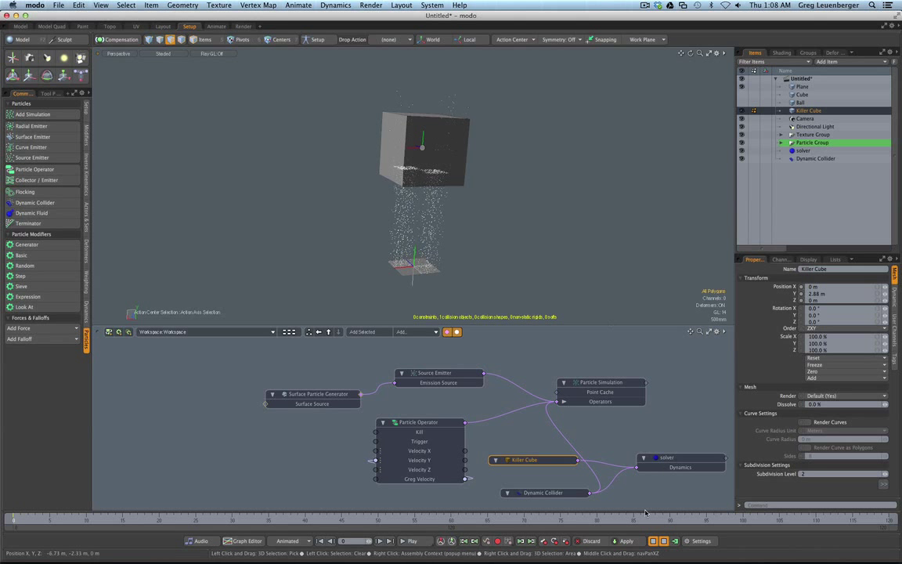
Restart the simulation and examine from below how the particles meet the Killer Cube's underside.
left_click(653, 541)
left_click_drag(505, 226, 489, 177, "alt")
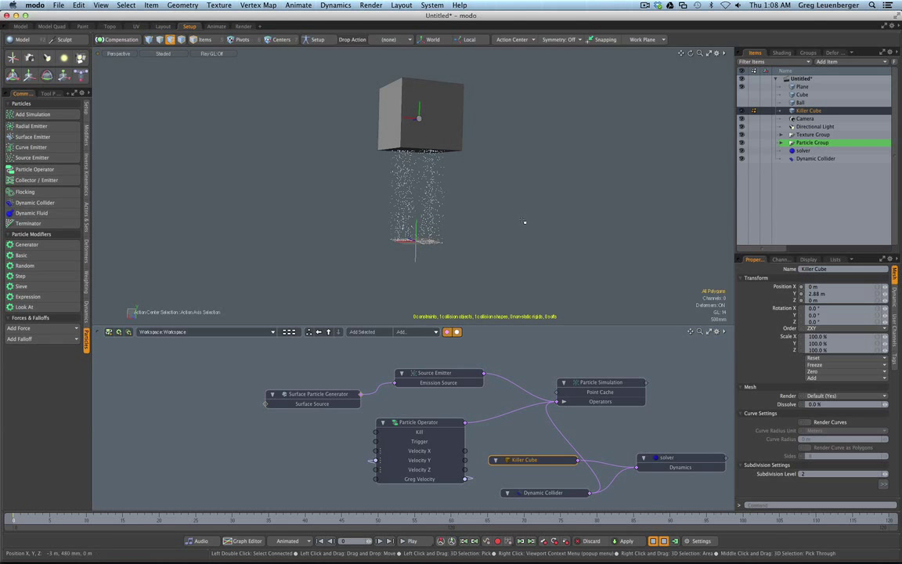
left_click_drag(525, 221, 486, 169, "alt")
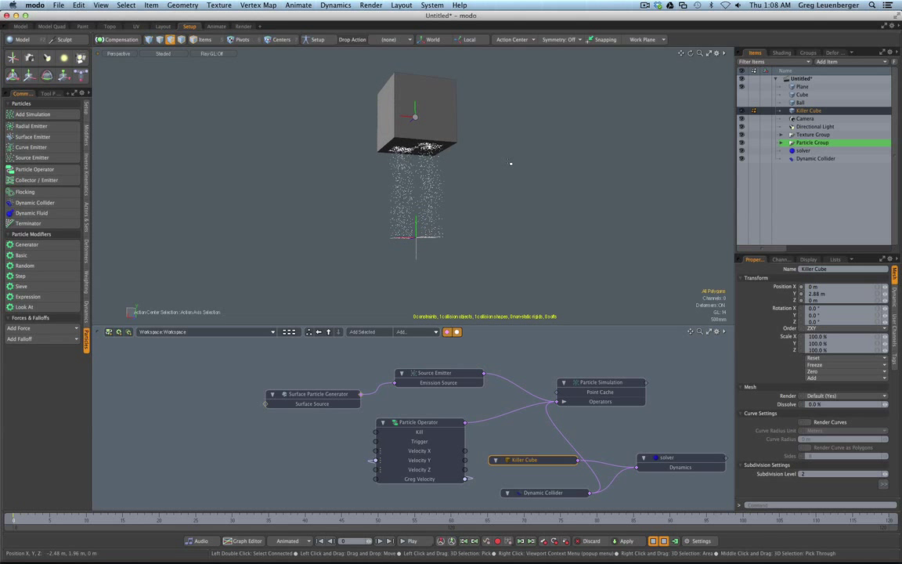
left_click_drag(475, 194, 477, 209, "alt")
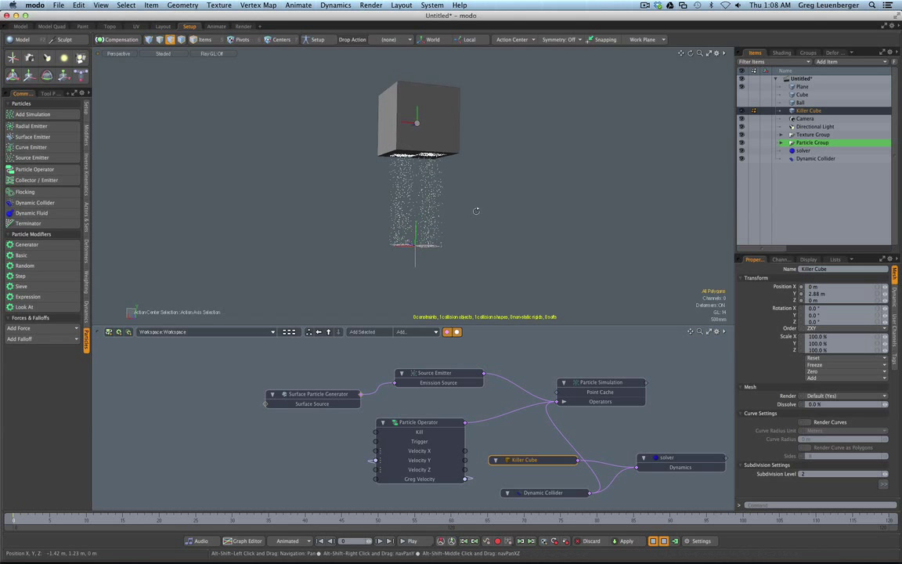
Stop the simulation and add the Collision Event feature to the Particle Operator, with Add to Schematic enabled.
left_click(655, 540)
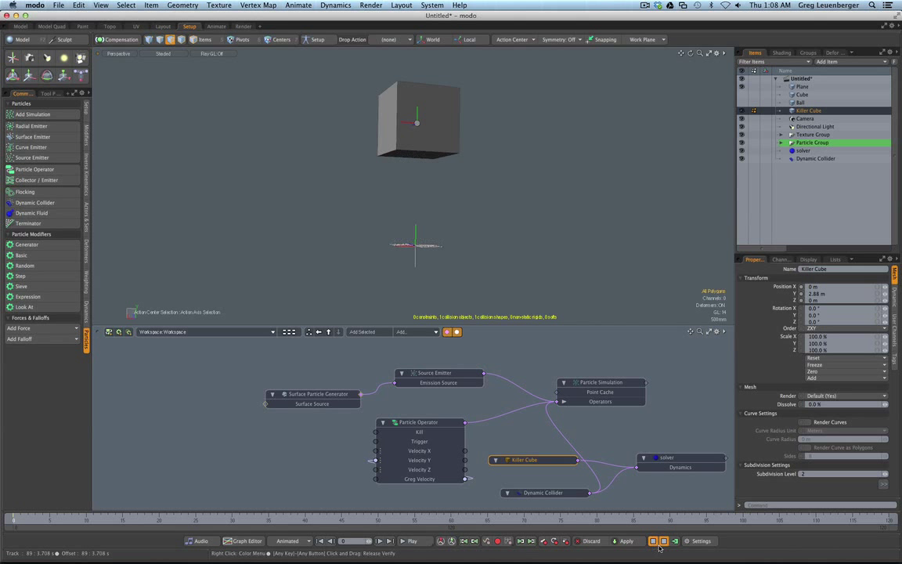
left_click(415, 422)
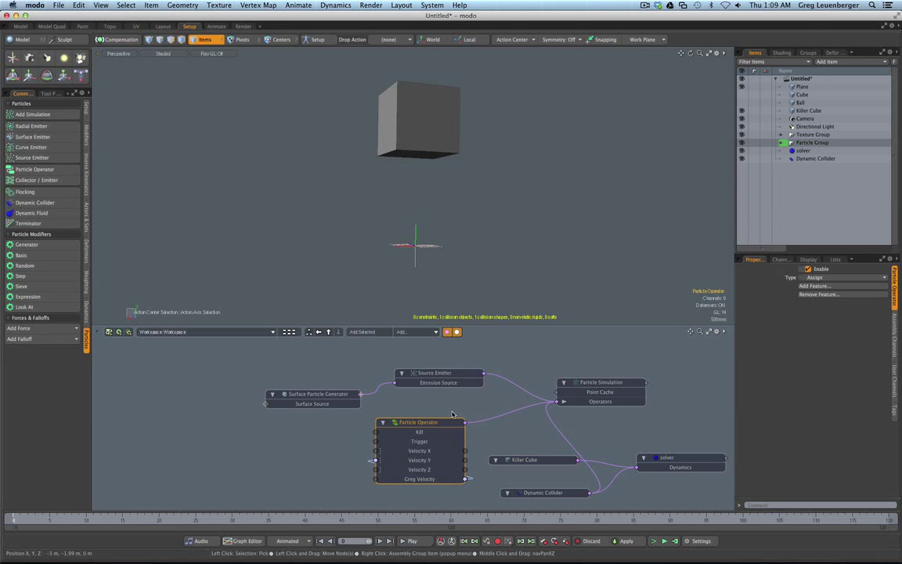
left_click_drag(450, 425, 453, 422)
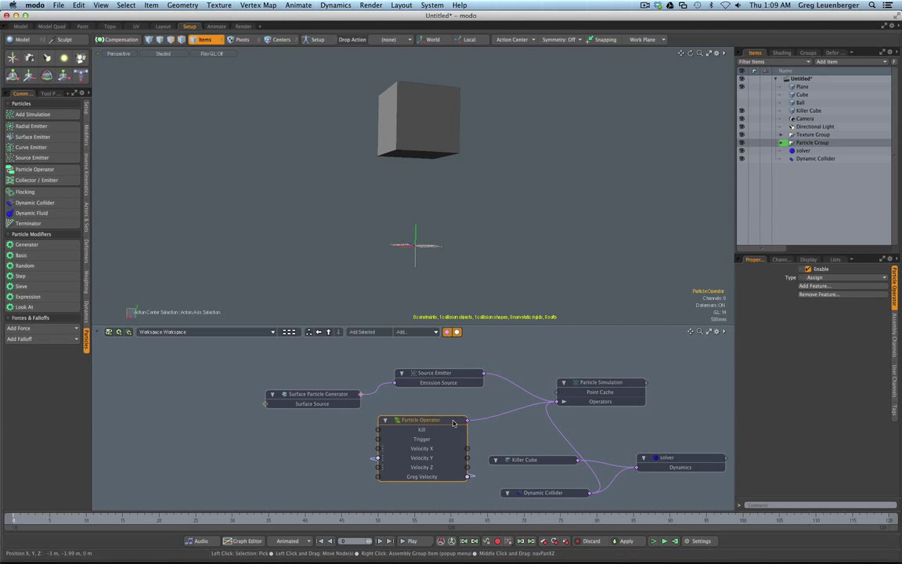
left_click(815, 286)
left_click(558, 270)
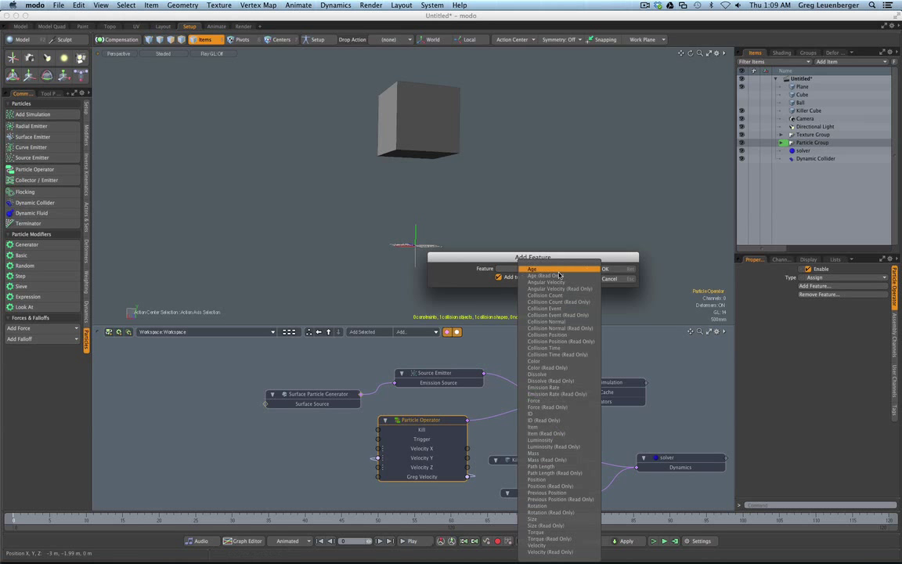
left_click(577, 312)
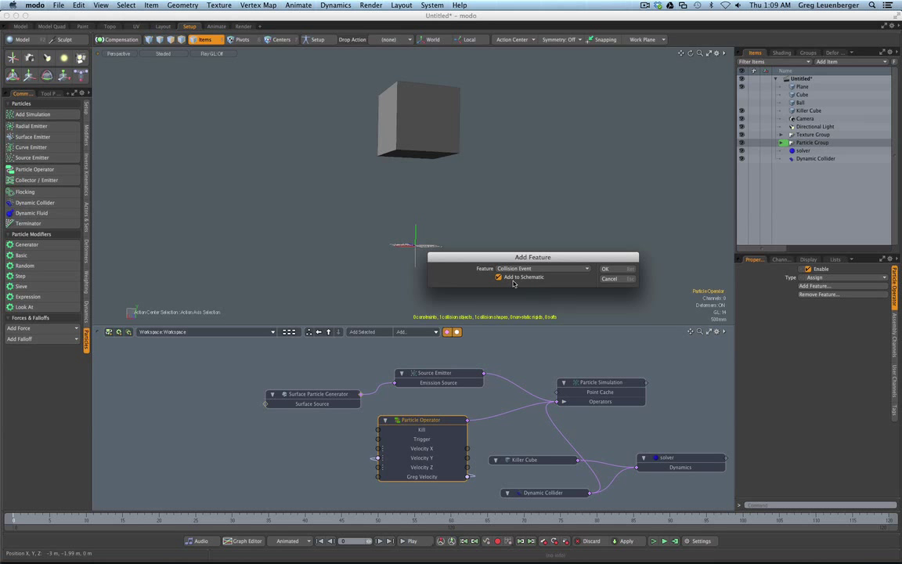
left_click(605, 268)
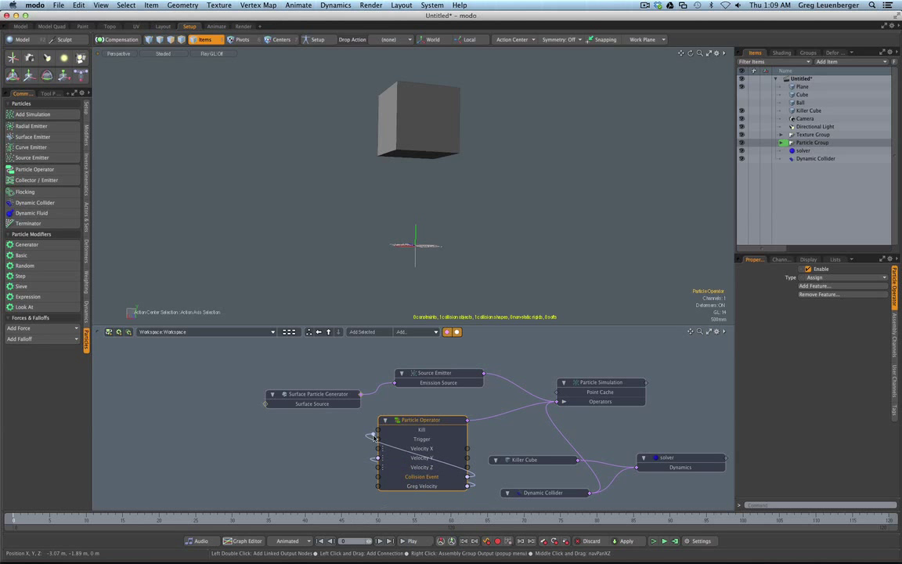
Link the Particle Operator's Collision Event output to its own Kill input and run the simulation.
left_click_drag(378, 433, 377, 432)
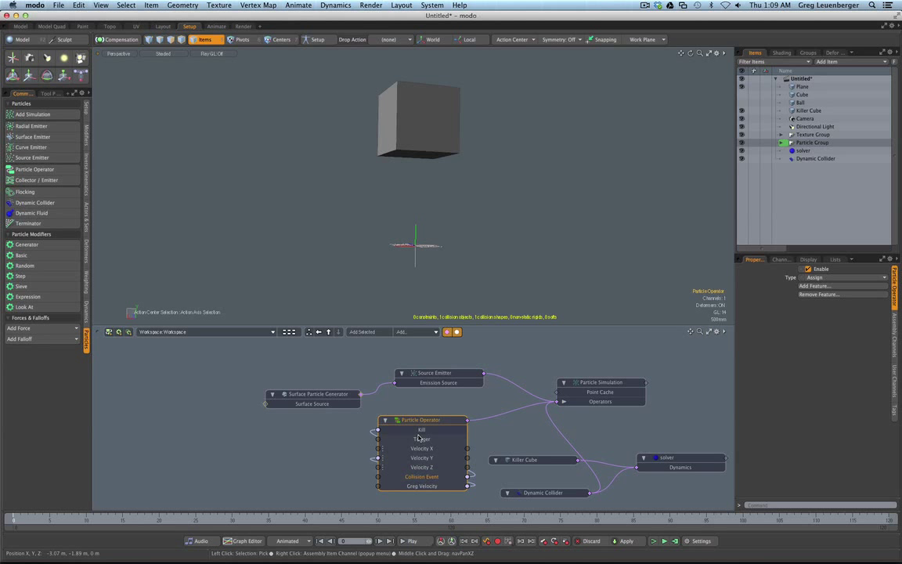
left_click(654, 541)
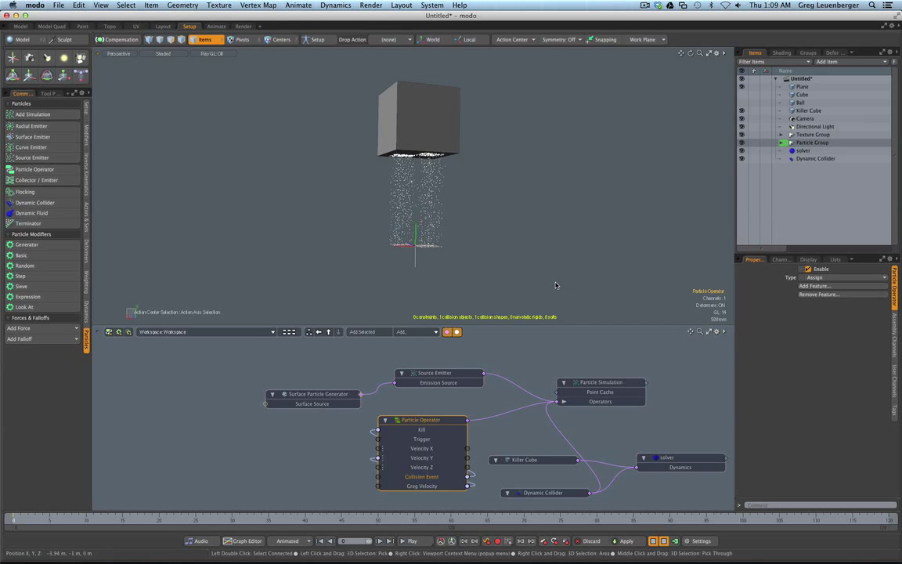
Expand the Particle Simulation's Operators input and spread out the Particle Simulation, Source Emitter and Particle Operator nodes so their link order is readable.
left_click_drag(438, 422, 424, 427)
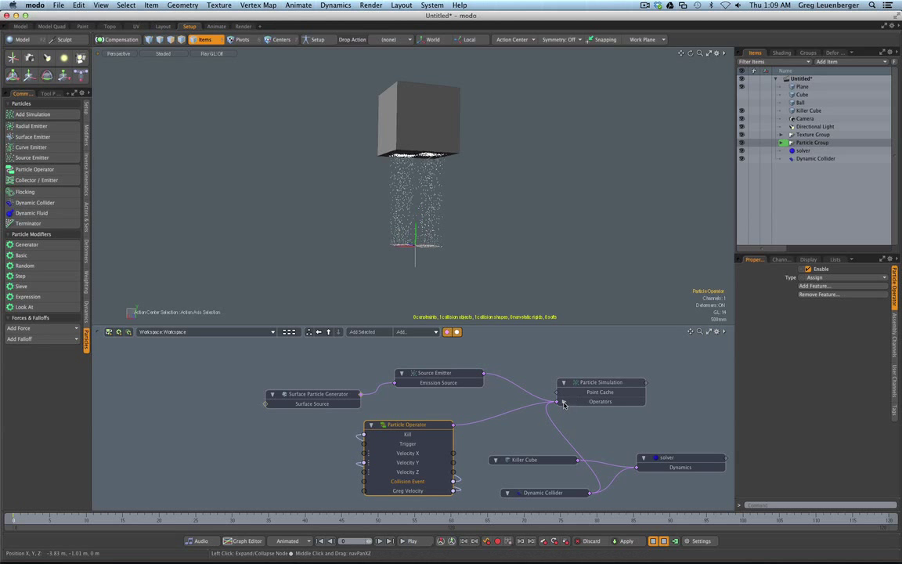
left_click_drag(594, 379, 624, 350)
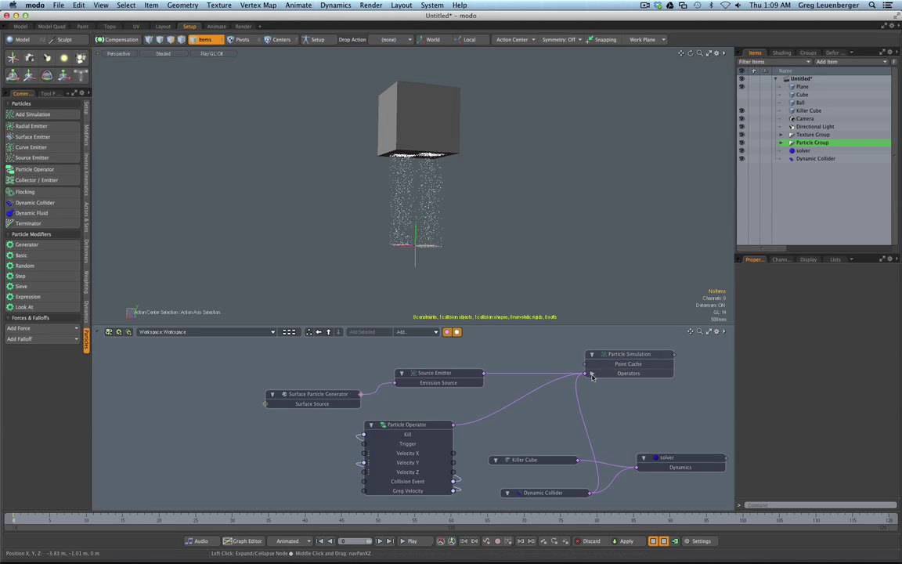
left_click(591, 373)
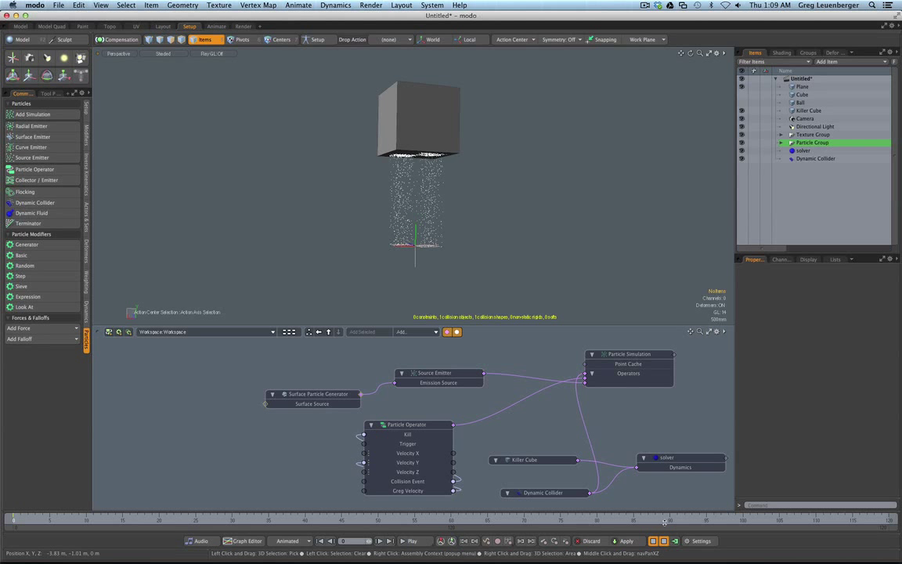
left_click(664, 541)
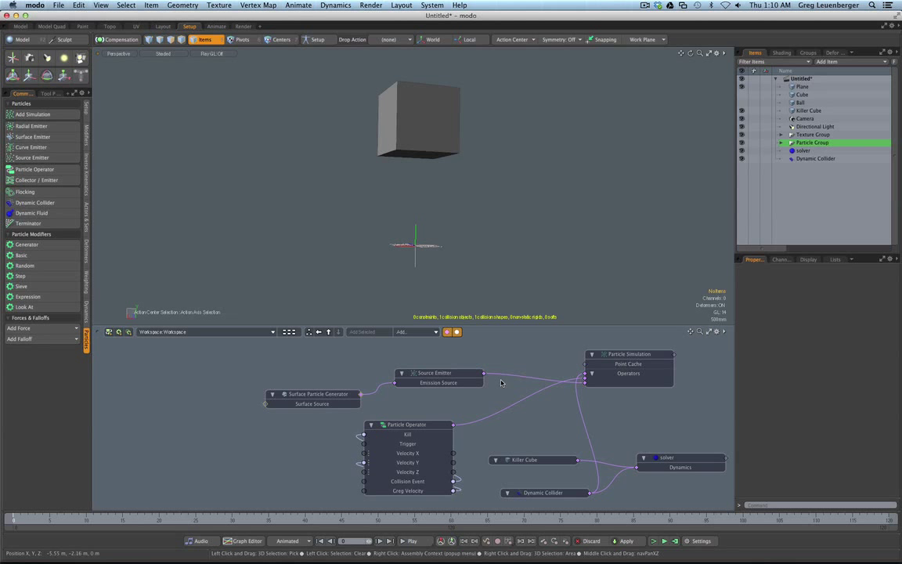
left_click_drag(472, 373, 479, 370)
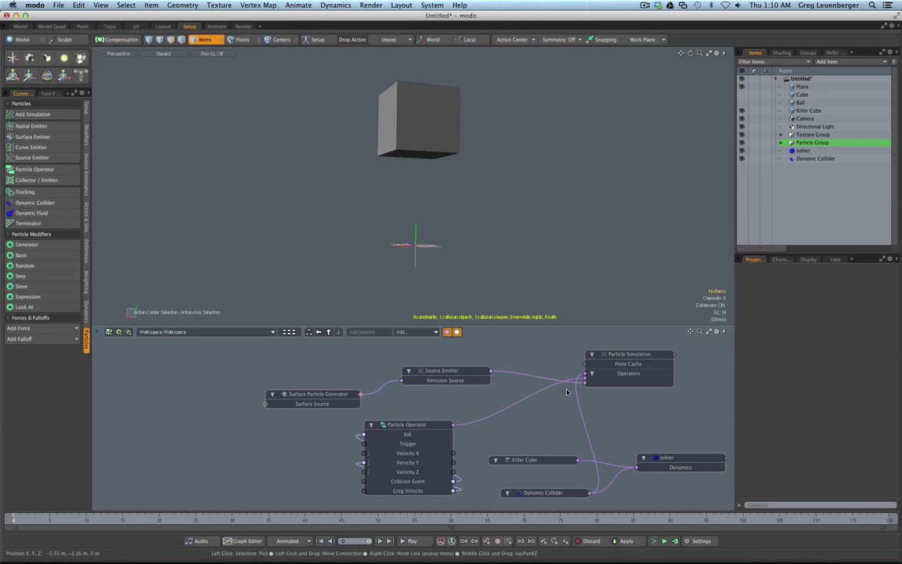
left_click_drag(401, 424, 412, 413)
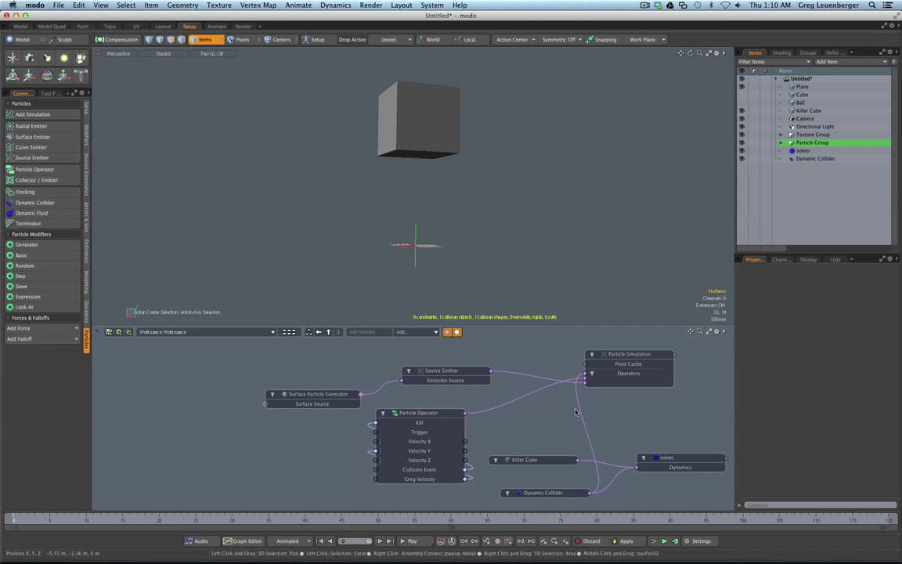
Delete the Dynamic Collider's link to the Particle Simulation and reconnect it to Operators so it comes after the Particle Operator's link.
mouse_move(586, 378)
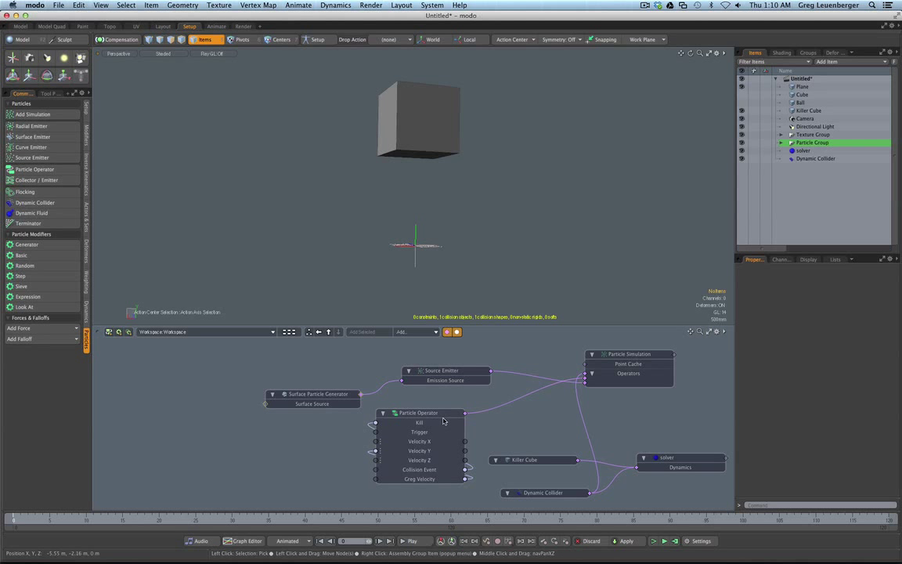
left_click(580, 440)
key("Delete")
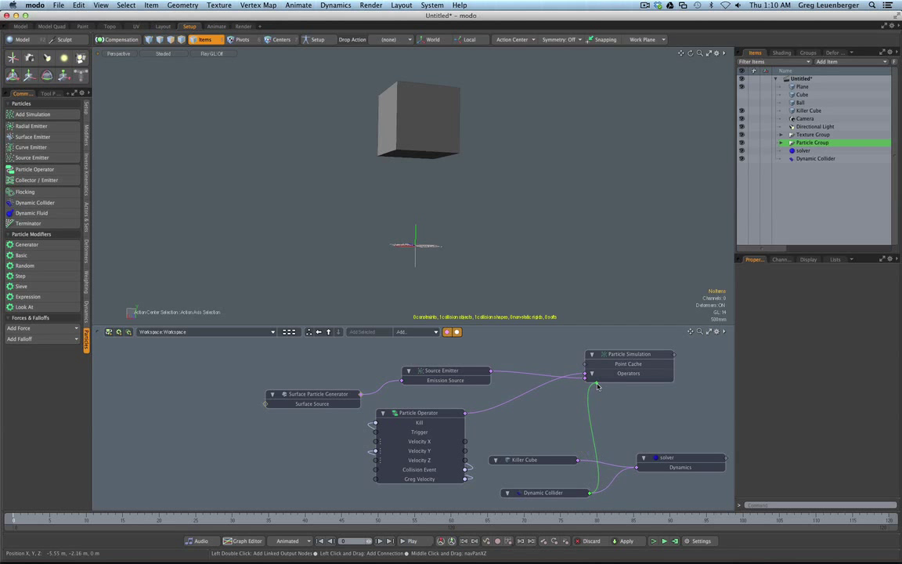
left_click_drag(605, 375, 606, 376)
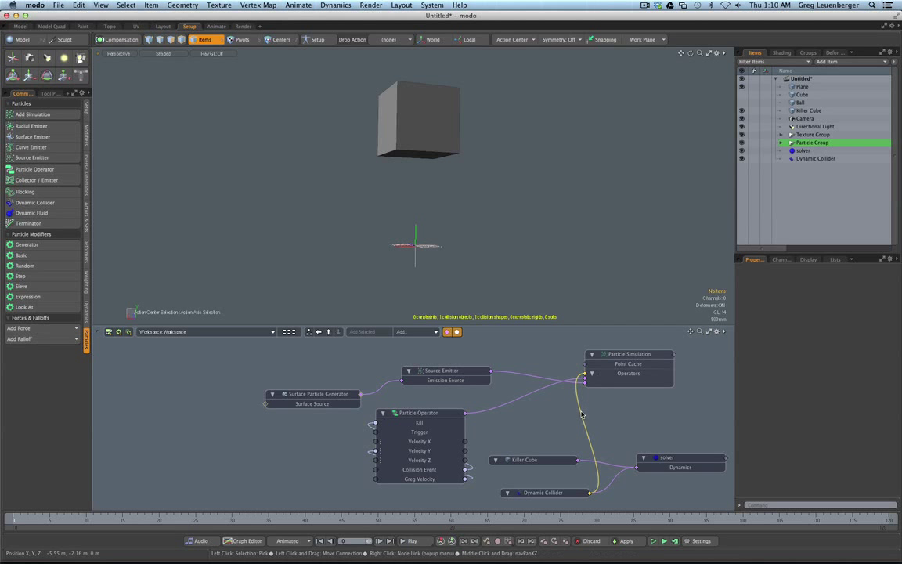
key("Delete")
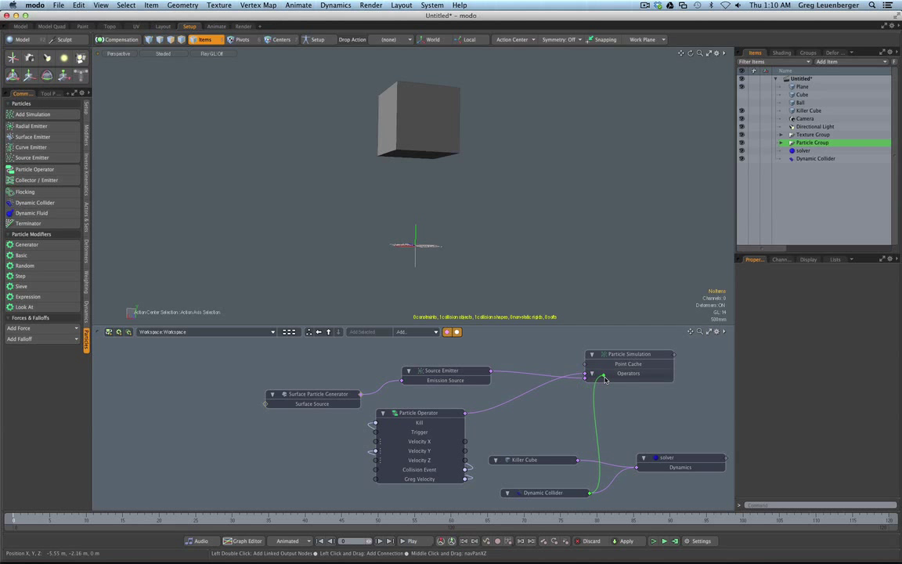
left_click_drag(604, 380, 604, 380)
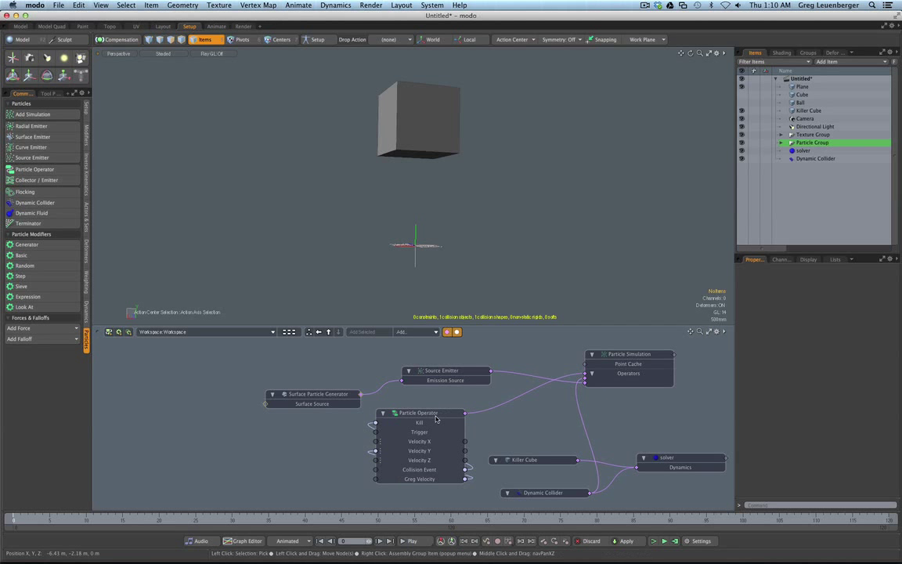
left_click_drag(442, 423, 447, 421)
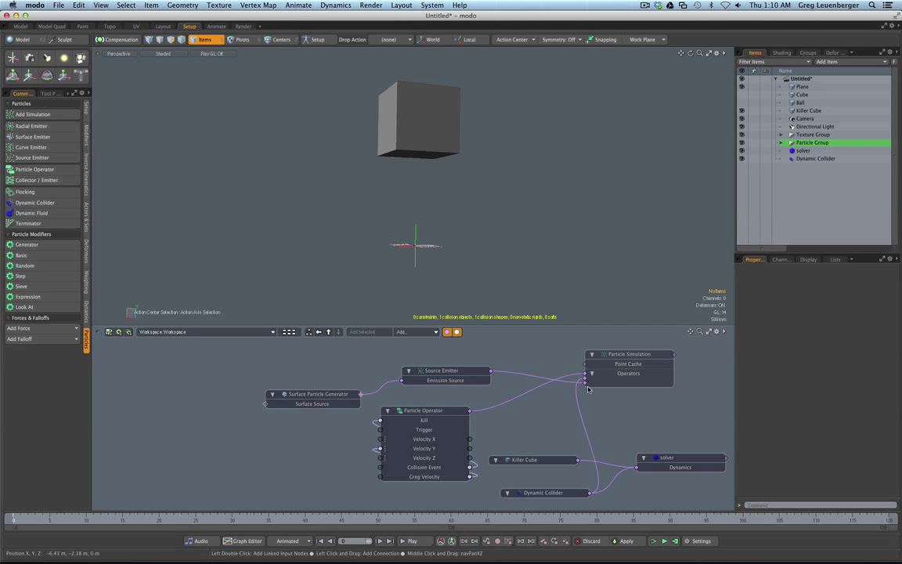
Run the simulation with the reordered operators and examine from several angles how the particles behave at the Killer Cube, then stop it.
left_click(654, 541)
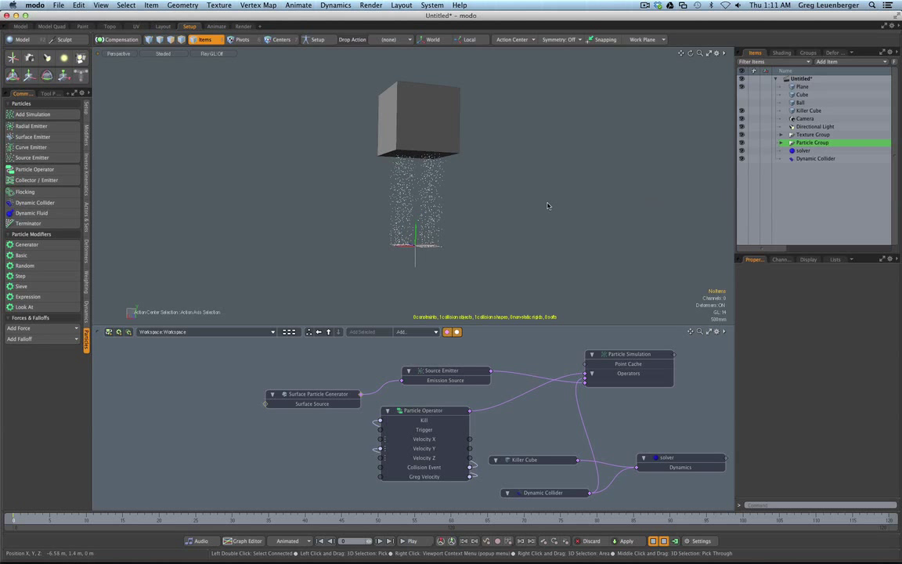
left_click_drag(481, 213, 426, 274, "alt")
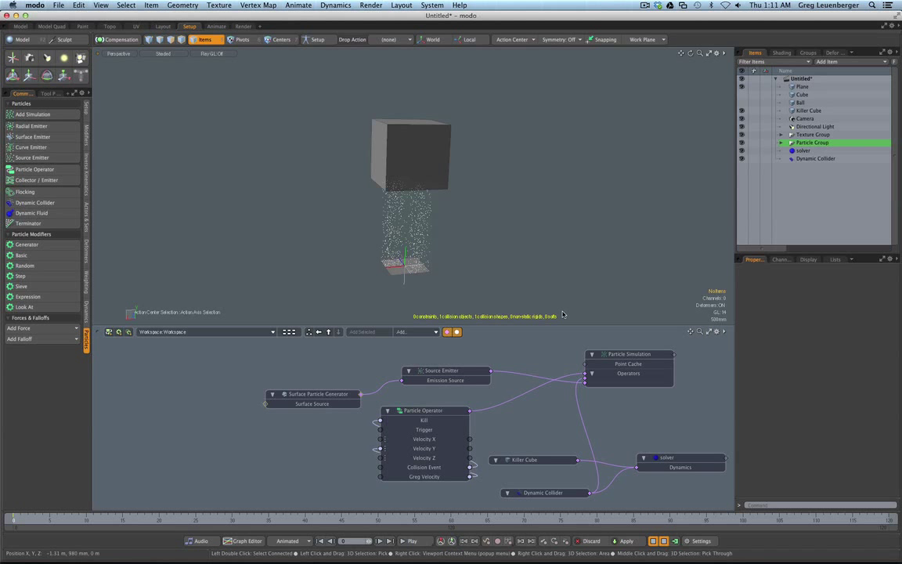
left_click(653, 540)
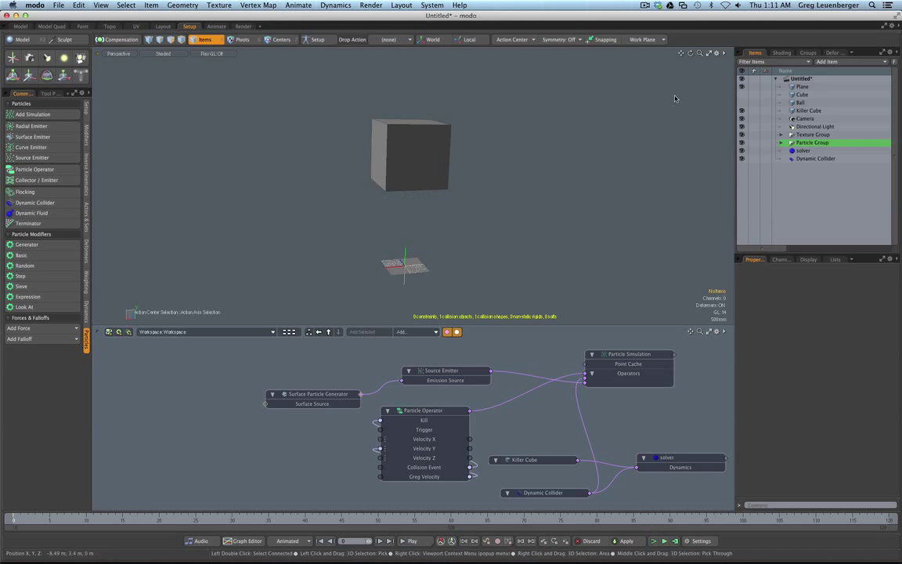
Select the Surface Particle Generator inside the Particle Group, hide the Plane and show the Ball.
left_click(782, 144)
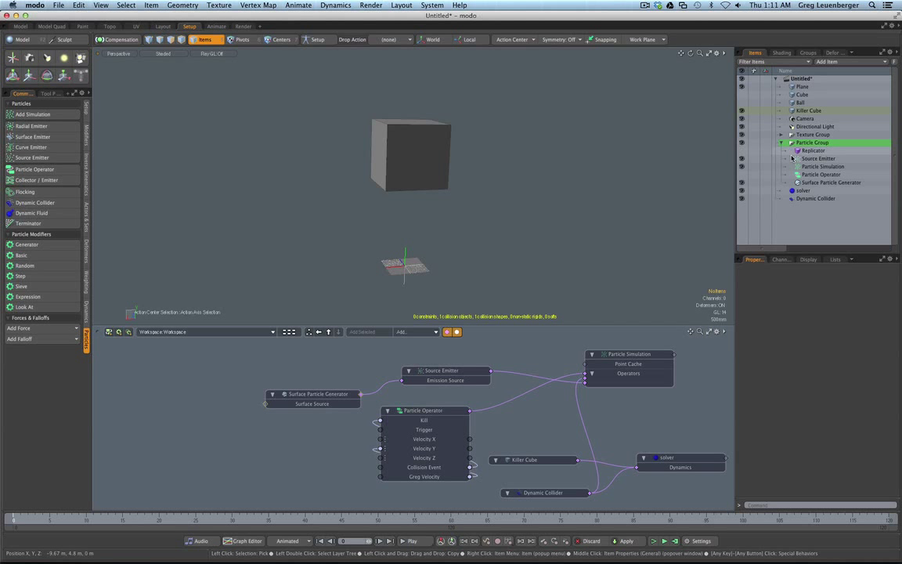
left_click(815, 183)
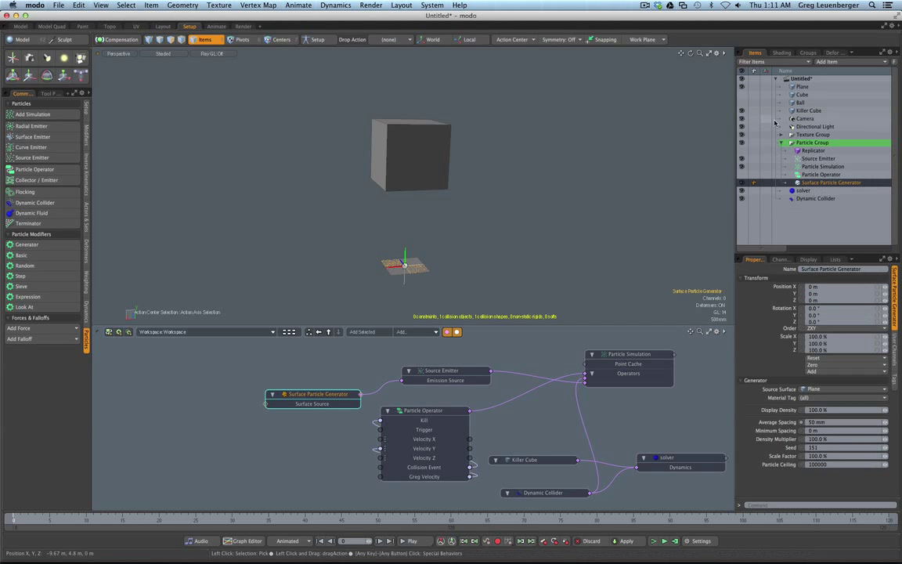
left_click(741, 86)
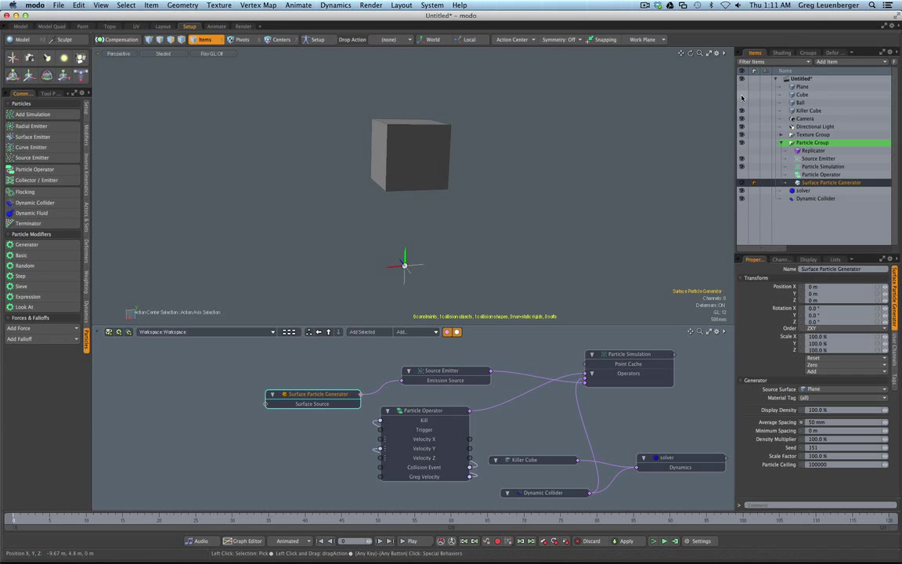
left_click(741, 102)
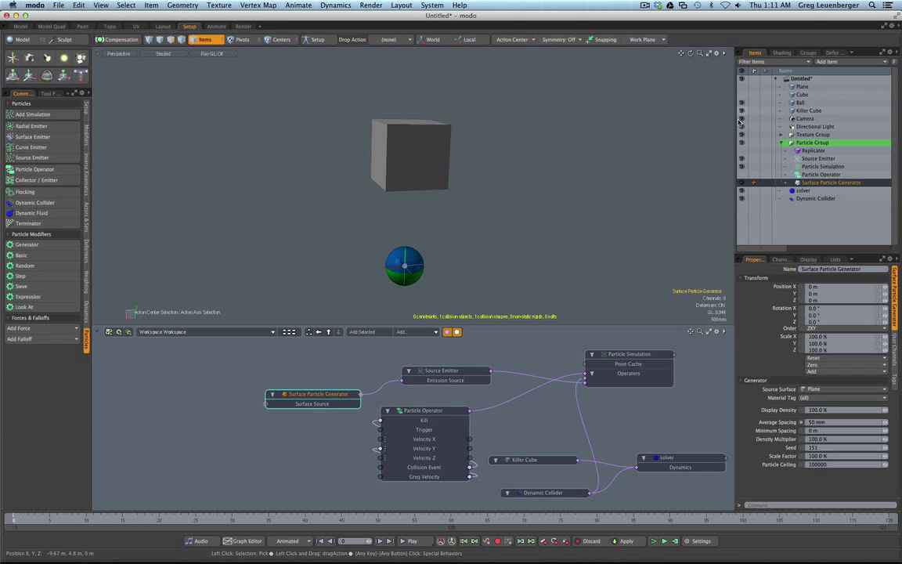
Set the Surface Particle Generator's source surface to Ball and its material tag to Sphere Top.
left_click(814, 389)
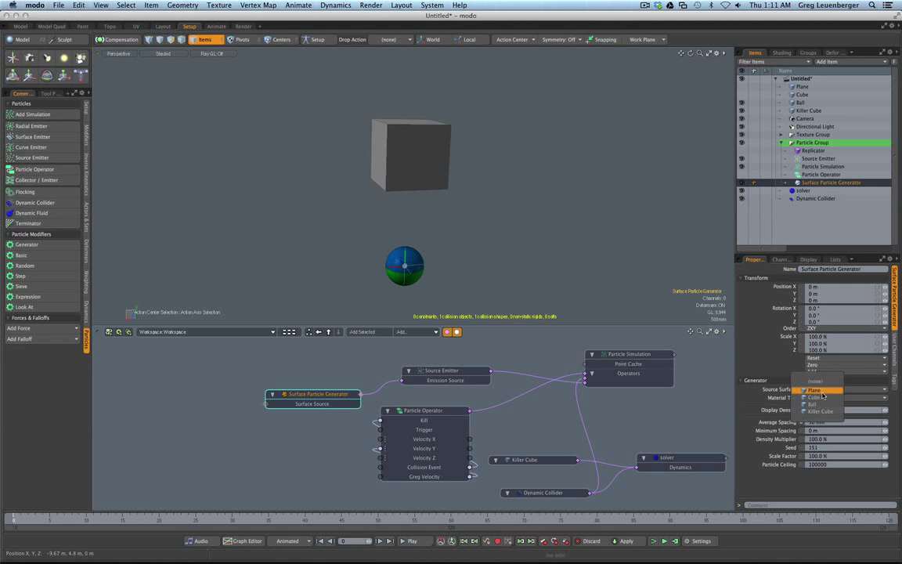
left_click(814, 404)
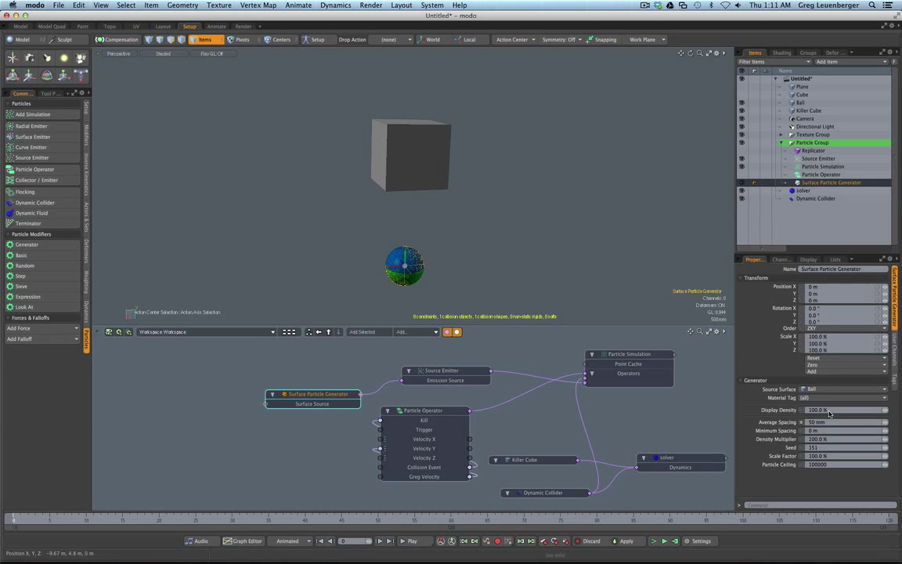
left_click(815, 397)
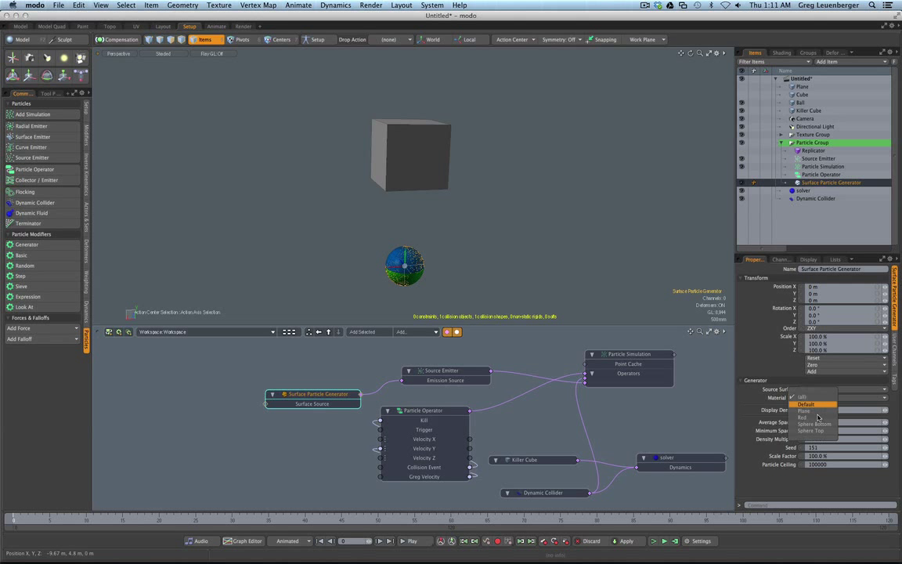
left_click(814, 430)
Disable the checker Particle Density layer under the Surface Particle Generator and run the simulation.
left_click_drag(501, 284, 463, 292, "alt")
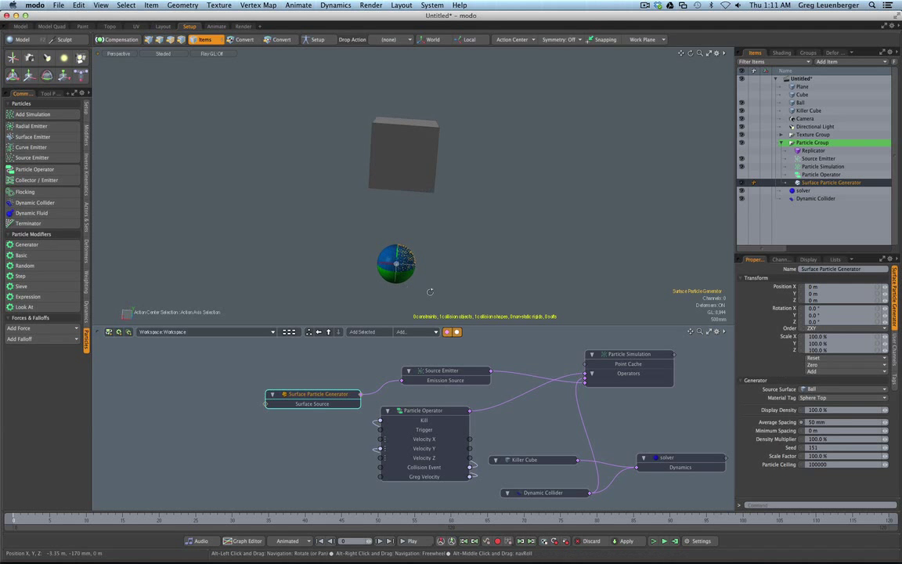
left_click(782, 53)
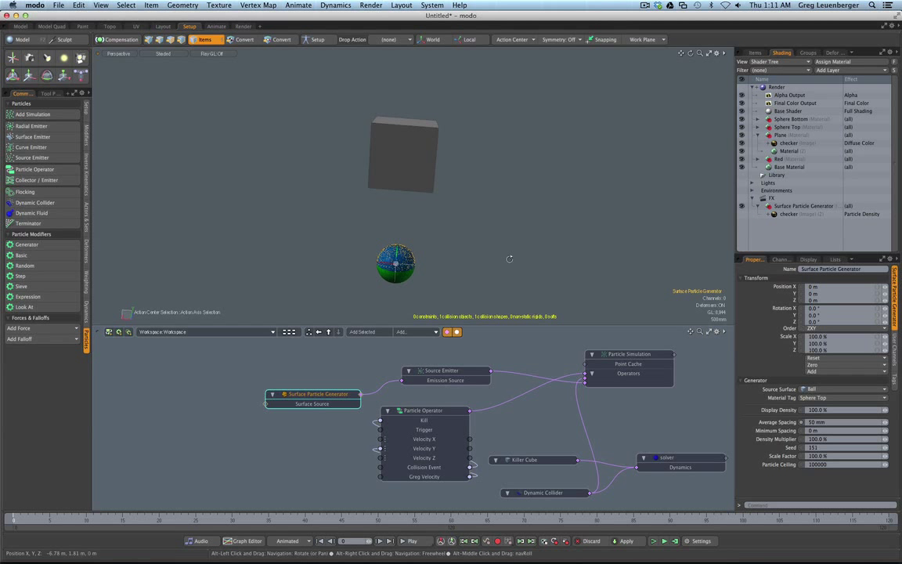
left_click_drag(507, 257, 468, 216, "alt")
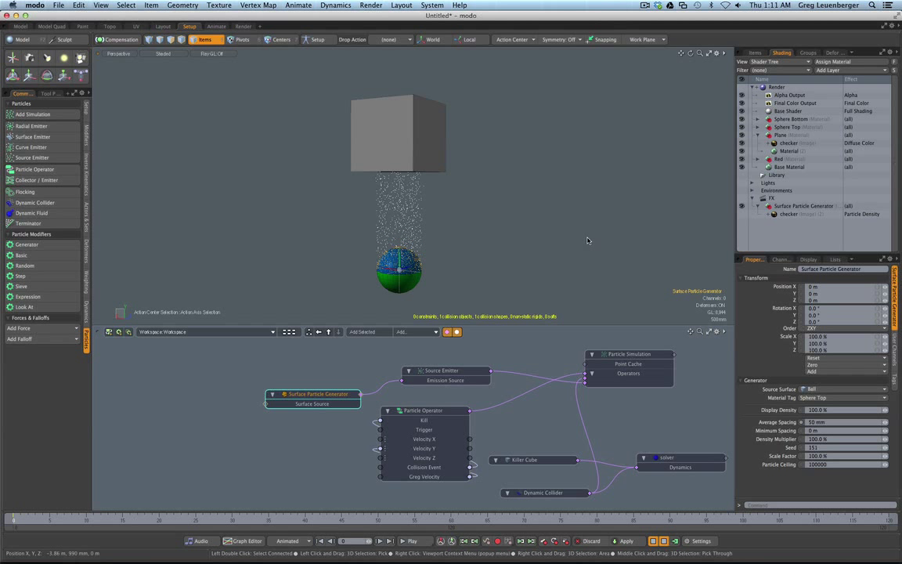
Add a Wind Force to the Particle Simulation and place its node in the schematic.
left_click(623, 364)
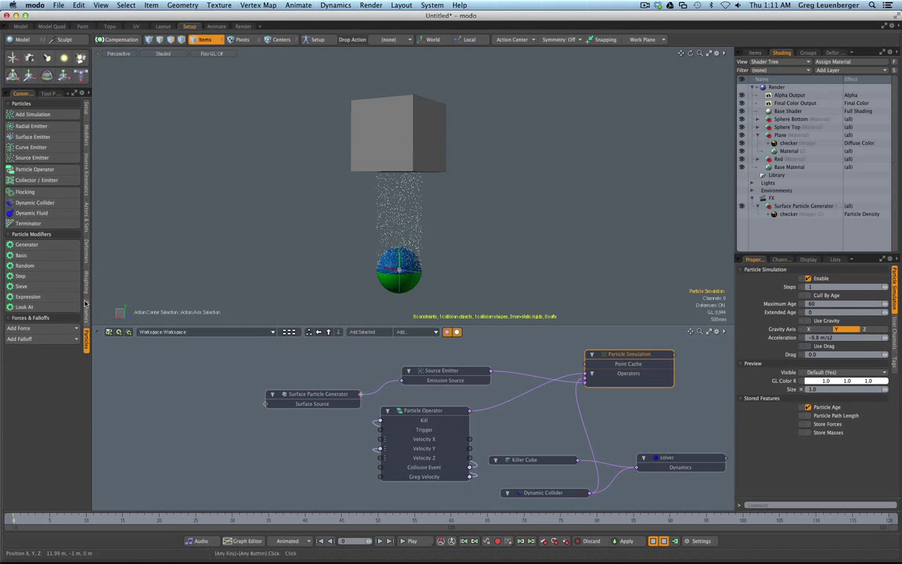
left_click(59, 333)
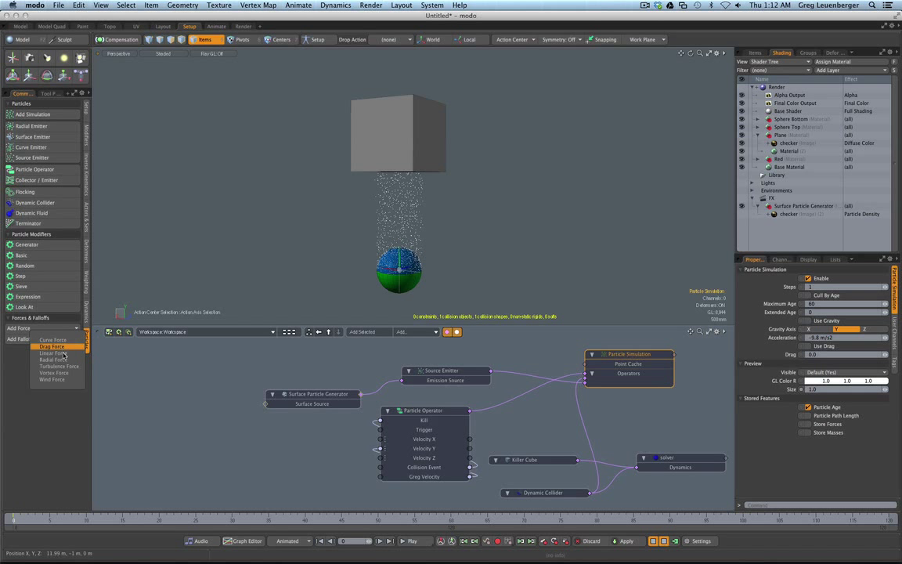
left_click(62, 379)
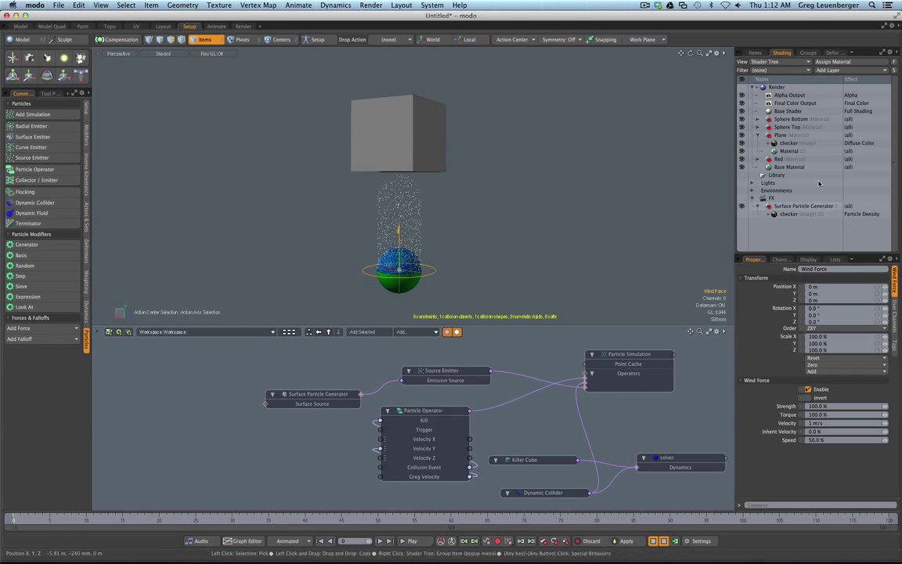
left_click(754, 52)
mouse_move(808, 198)
left_mouse_down()
mouse_move(587, 272)
mouse_move(438, 451)
mouse_move(528, 433)
mouse_move(491, 438)
left_mouse_up()
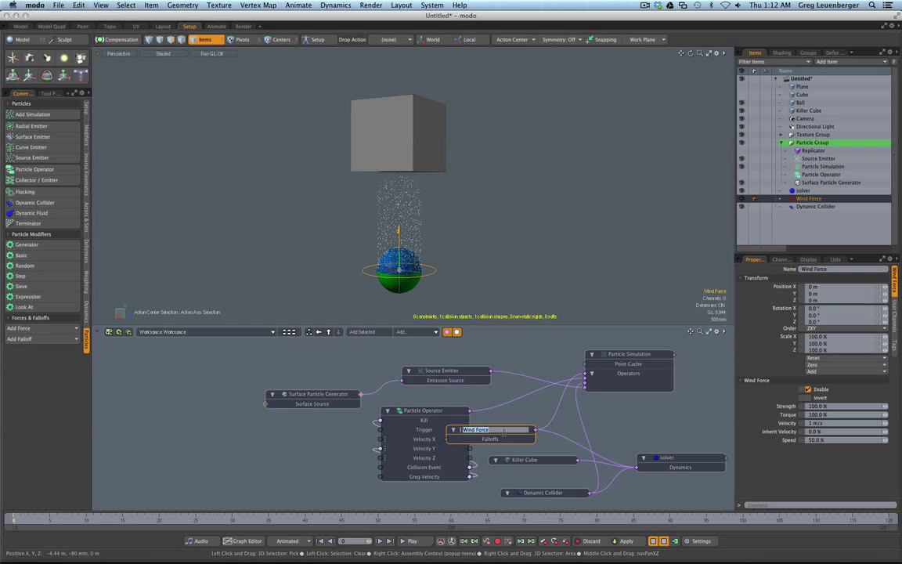
Raise the Wind Force's strength to 300%.
left_click(786, 405)
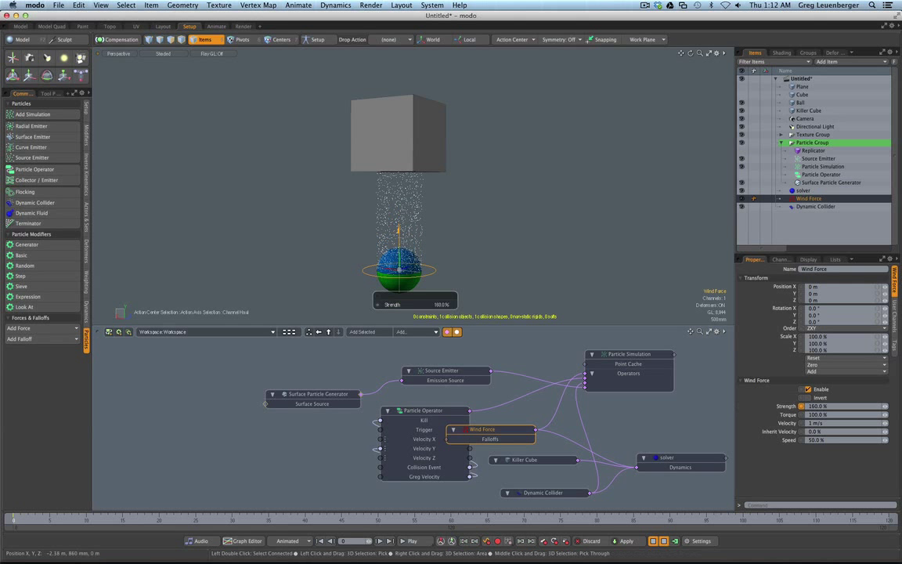
left_click_drag(501, 224, 542, 224)
Rotate the Wind Force to 42.5° about Z and move its node above the Killer Cube node.
key("e")
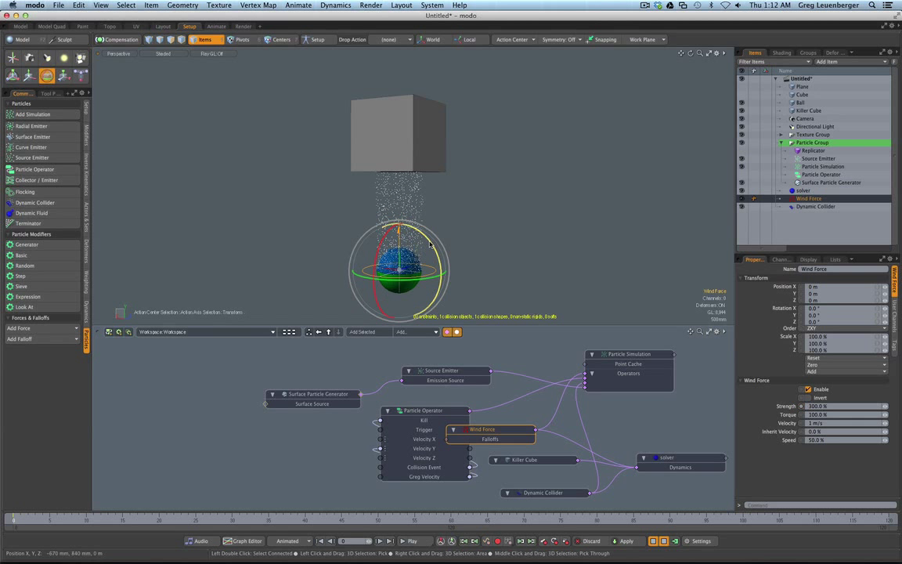
left_click_drag(442, 268, 445, 311)
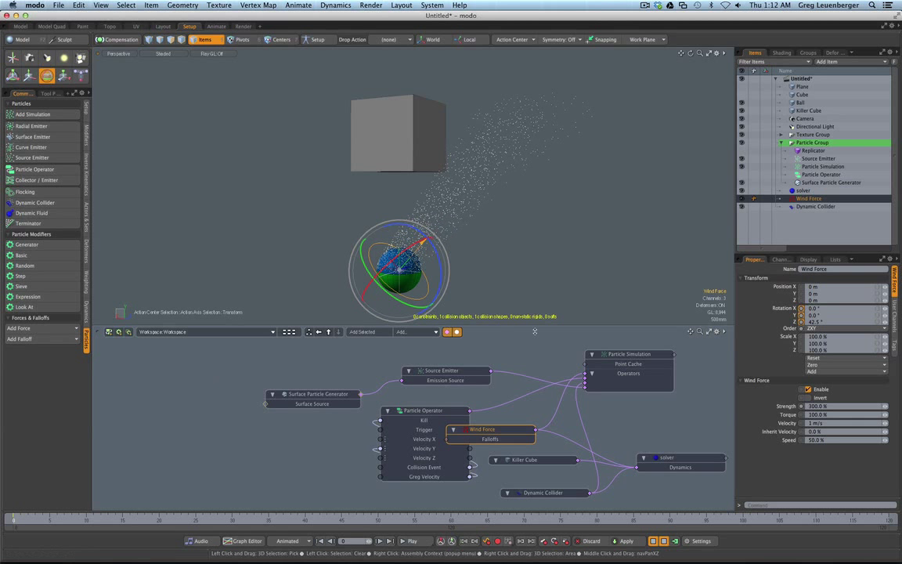
left_click_drag(482, 429, 530, 420)
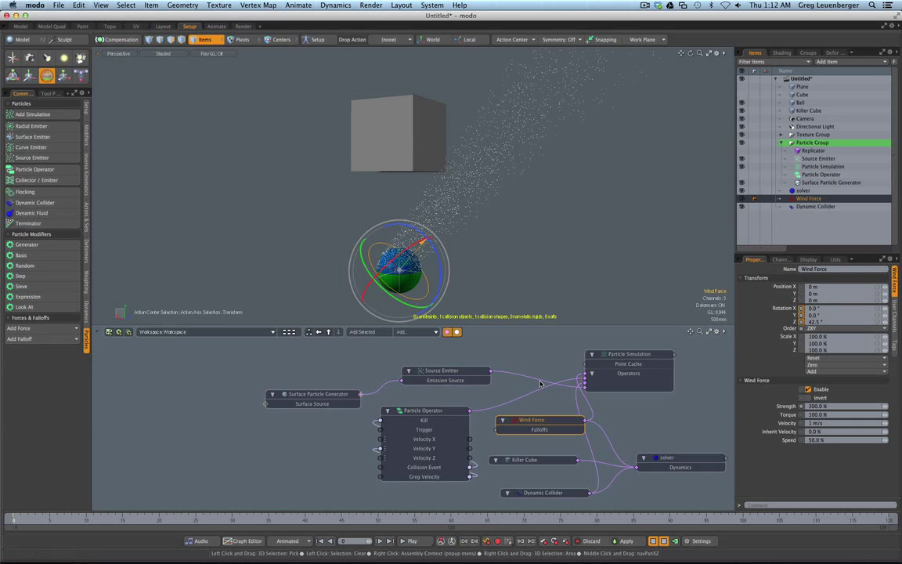